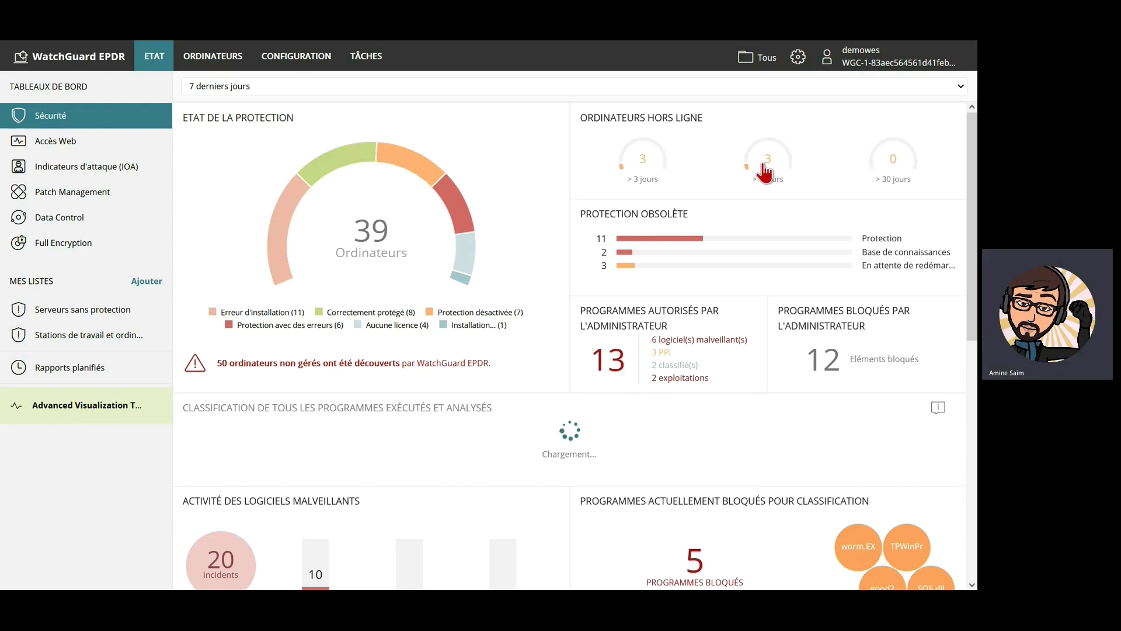
Open the malware activity list and bring up the Trj/CI.A detection on WIN-SERVER-2 that ran and exchanged data.
{"action": "left_click", "coordinate": [318, 450]}
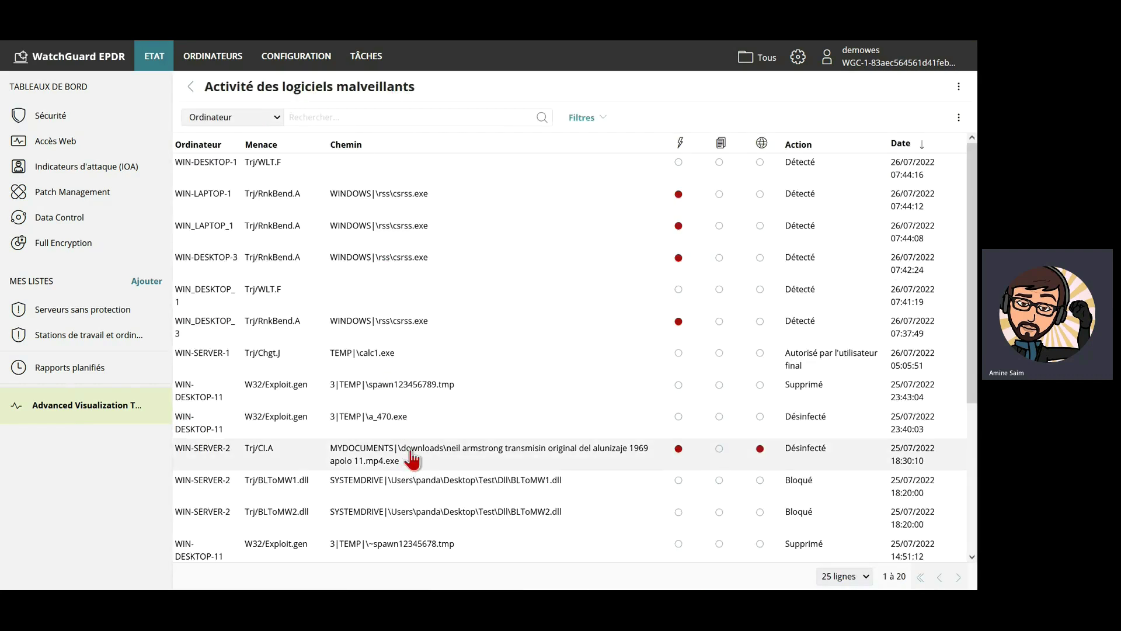
{"action": "scroll", "coordinate": [419, 333], "scroll_direction": "down", "scroll_amount": 3}
{"action": "left_click", "coordinate": [420, 329]}
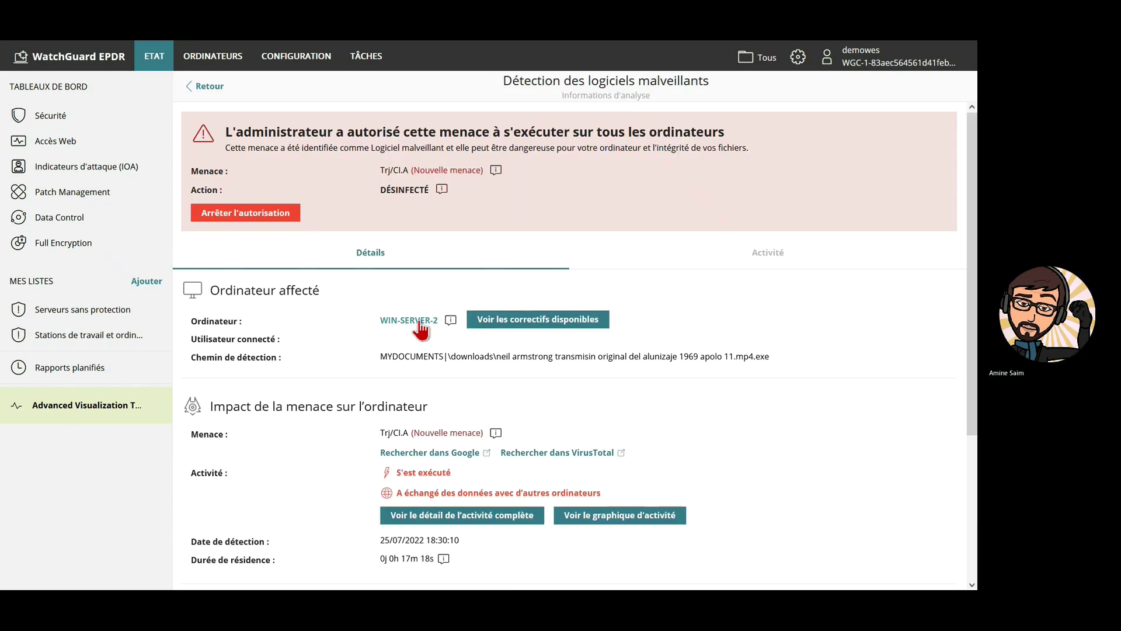
{"action": "mouse_move", "coordinate": [442, 187]}
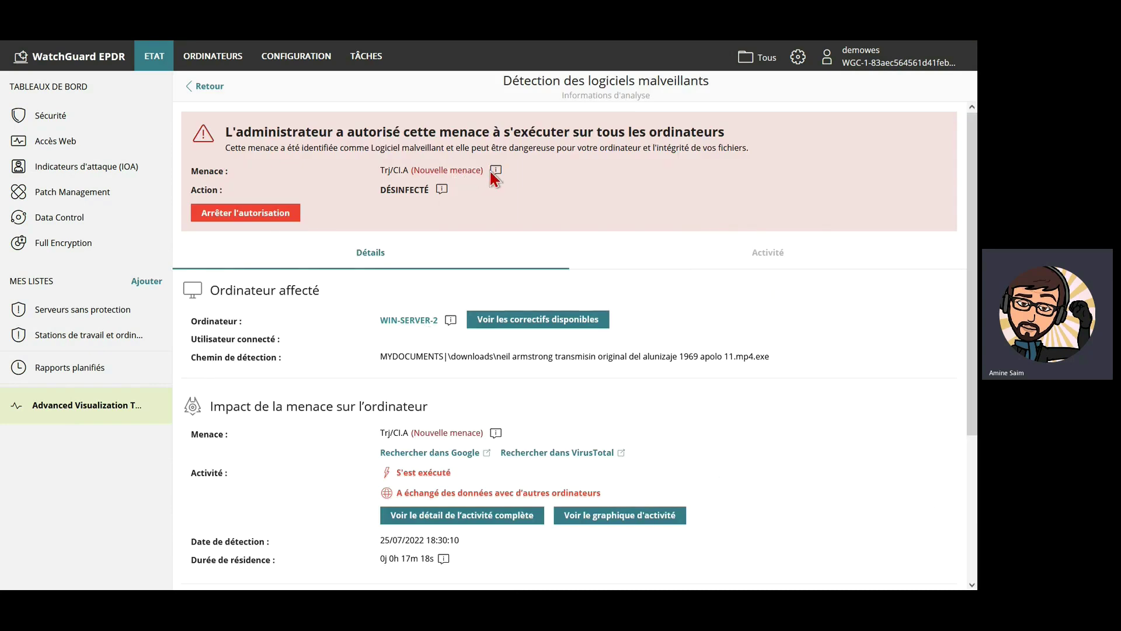
{"action": "mouse_move", "coordinate": [495, 171]}
Review the affected computer section of the detection, focusing on the detection path.
{"action": "scroll", "coordinate": [437, 257], "scroll_direction": "down", "scroll_amount": 3}
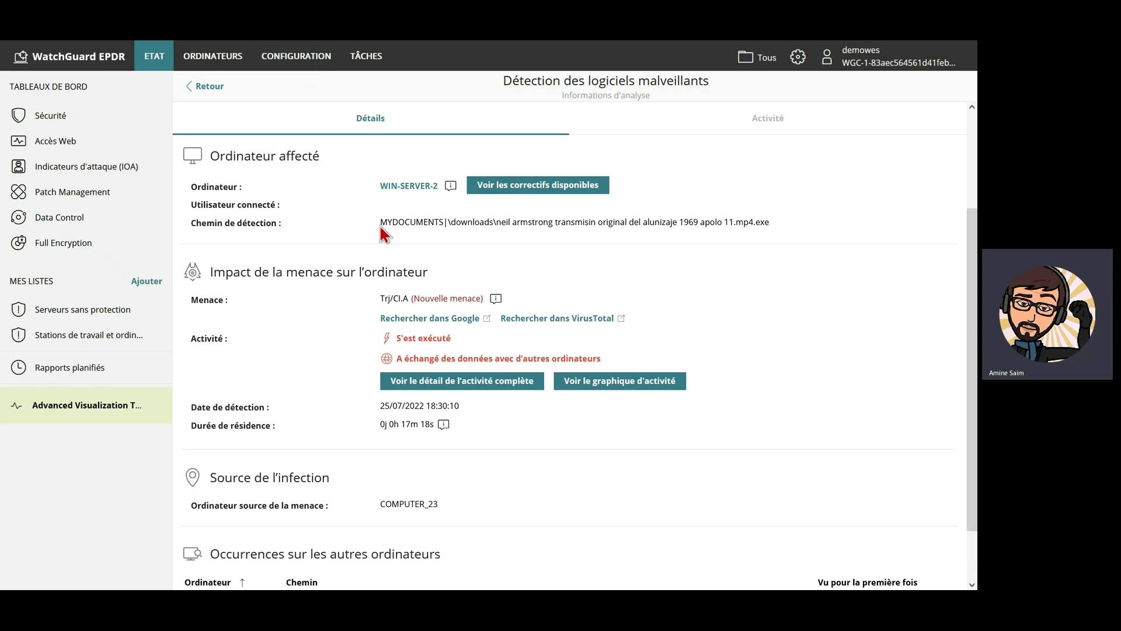
{"action": "left_click_drag", "start_coordinate": [383, 222], "coordinate": [522, 222]}
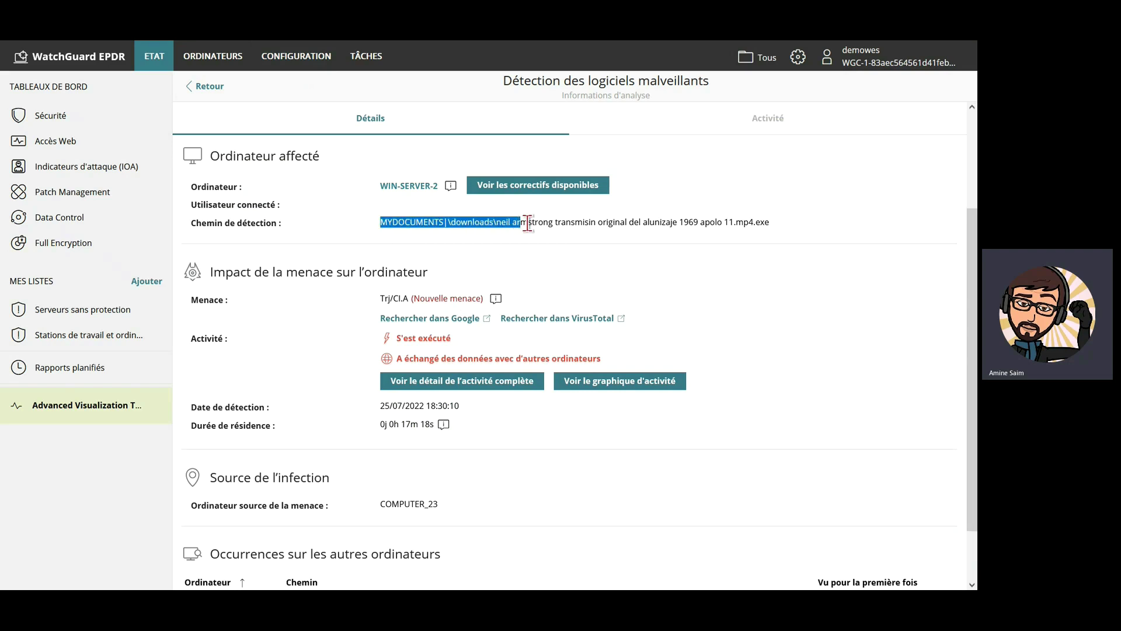
{"action": "left_click", "coordinate": [758, 221]}
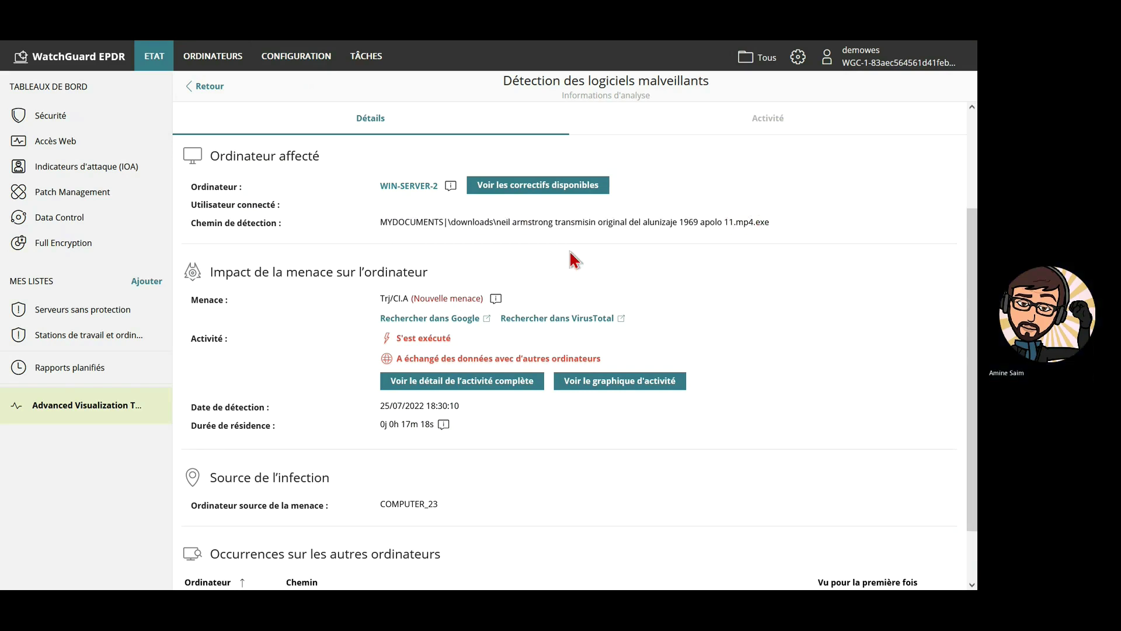
Examine the threat's impact on the computer: its name, execution and data exchange activity, detection date and dwell time.
{"action": "scroll", "coordinate": [574, 260], "scroll_direction": "down", "scroll_amount": 2}
{"action": "left_click_drag", "start_coordinate": [381, 230], "coordinate": [404, 234]}
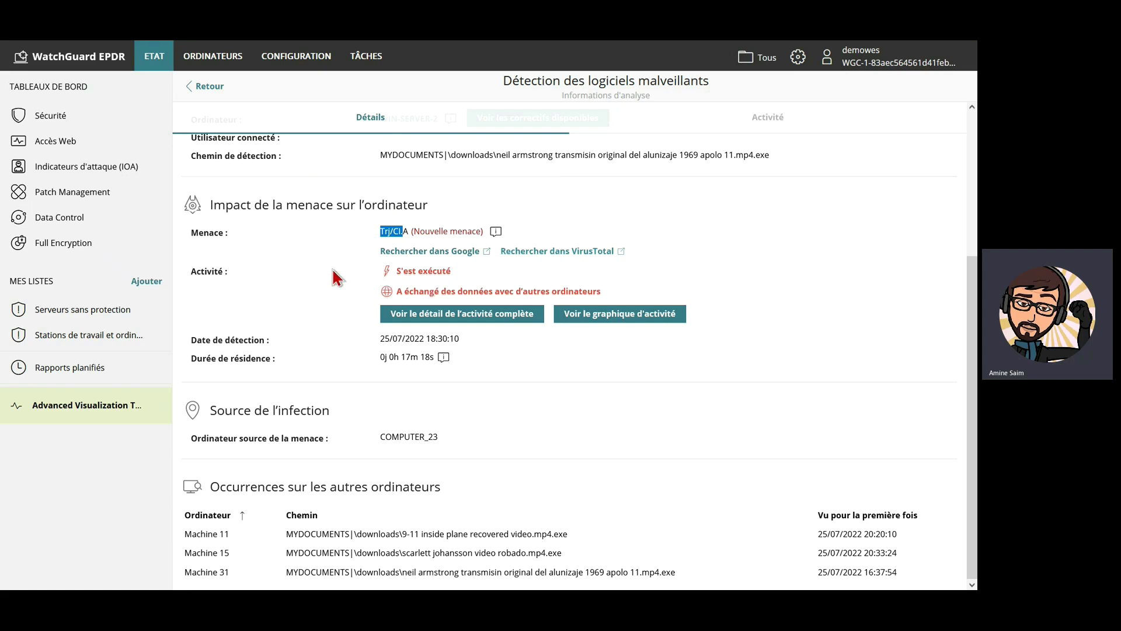
{"action": "left_click_drag", "start_coordinate": [402, 272], "coordinate": [499, 291]}
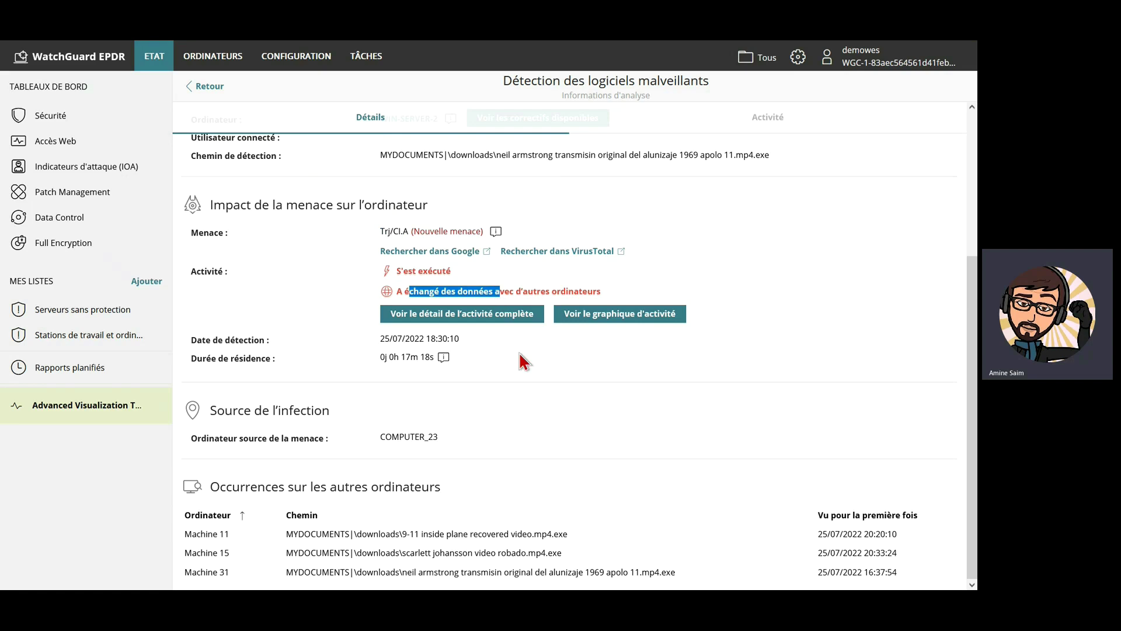
{"action": "scroll", "coordinate": [514, 353], "scroll_direction": "down", "scroll_amount": 1}
{"action": "left_click_drag", "start_coordinate": [383, 337], "coordinate": [426, 357]}
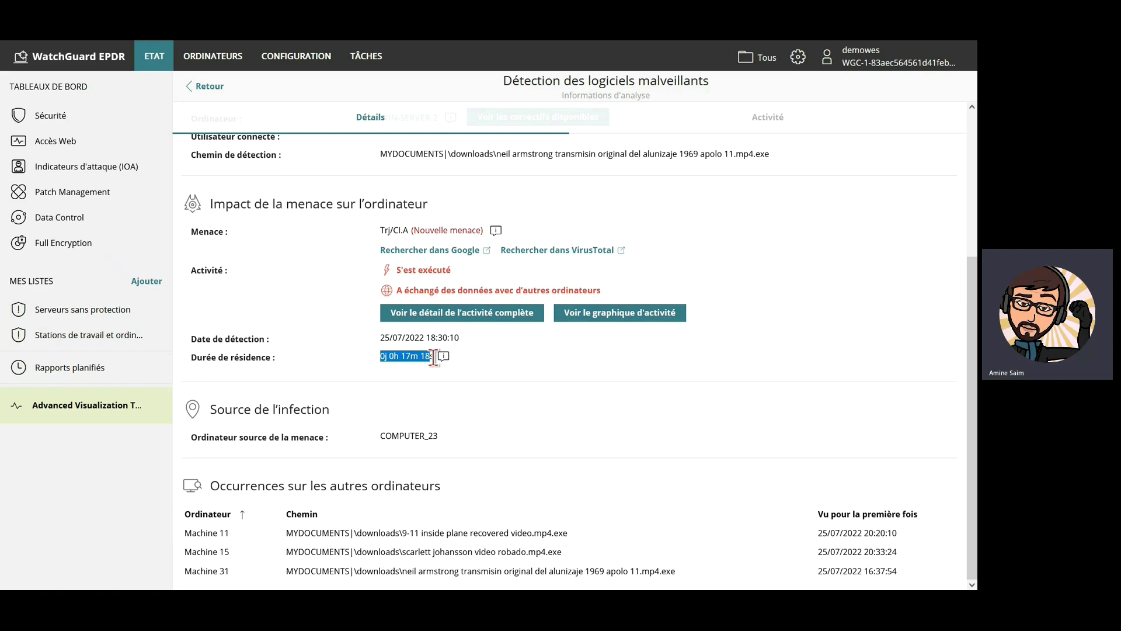
{"action": "left_click_drag", "start_coordinate": [433, 358], "coordinate": [425, 359]}
{"action": "left_click", "coordinate": [421, 357]}
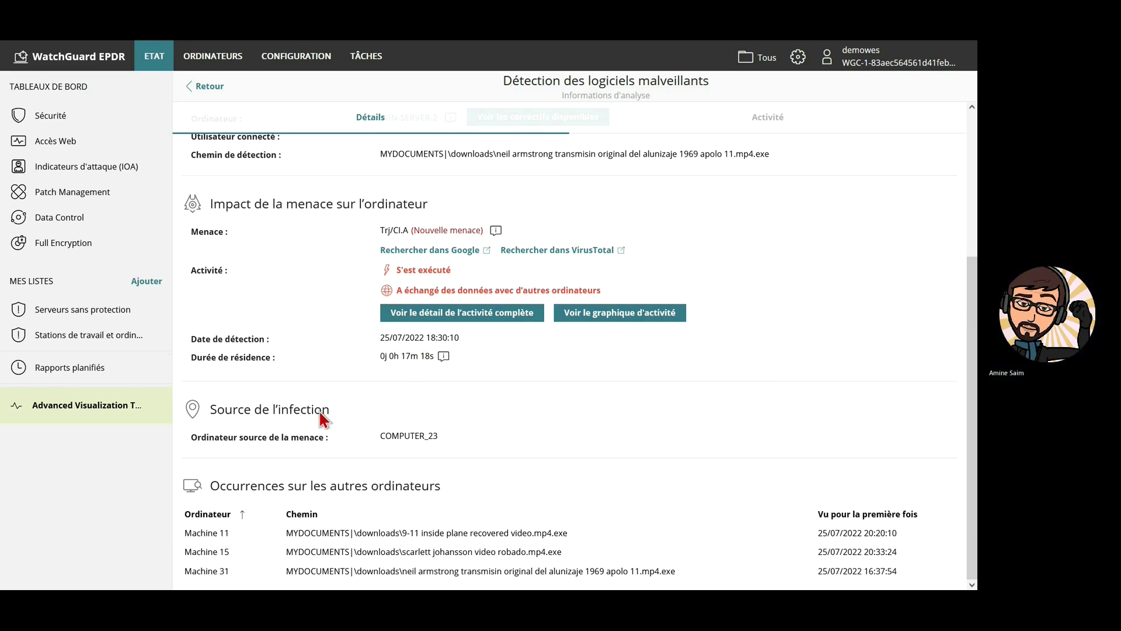
Review the infection's occurrences on other computers and their file paths.
{"action": "left_click", "coordinate": [295, 515]}
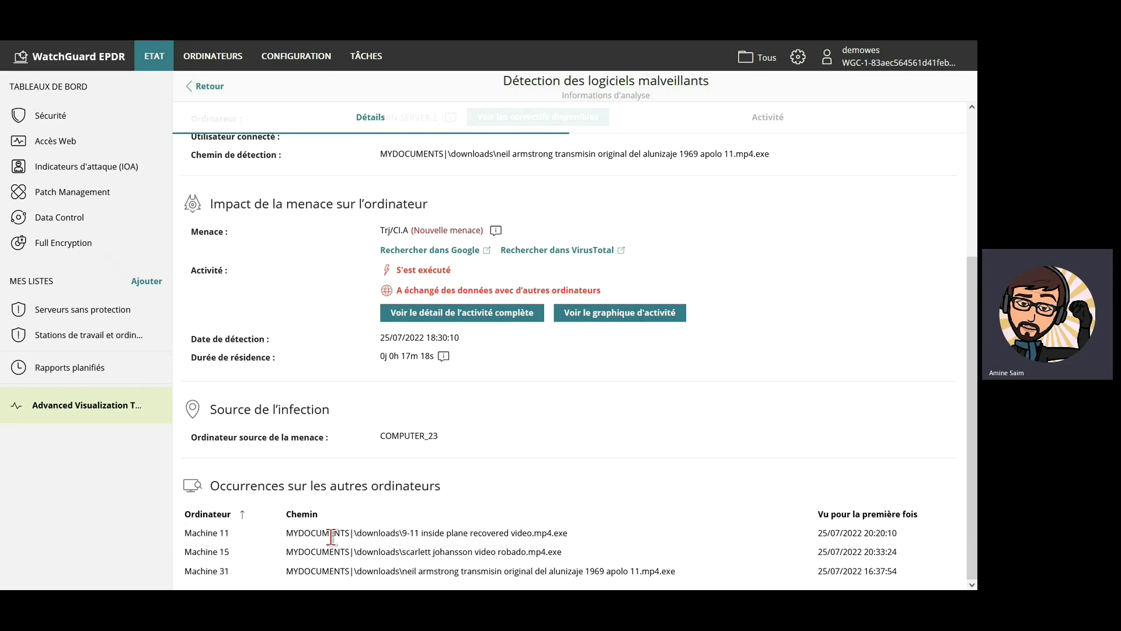
{"action": "left_click_drag", "start_coordinate": [373, 533], "coordinate": [570, 575]}
{"action": "left_click", "coordinate": [570, 575]}
{"action": "left_click_drag", "start_coordinate": [654, 571], "coordinate": [482, 574]}
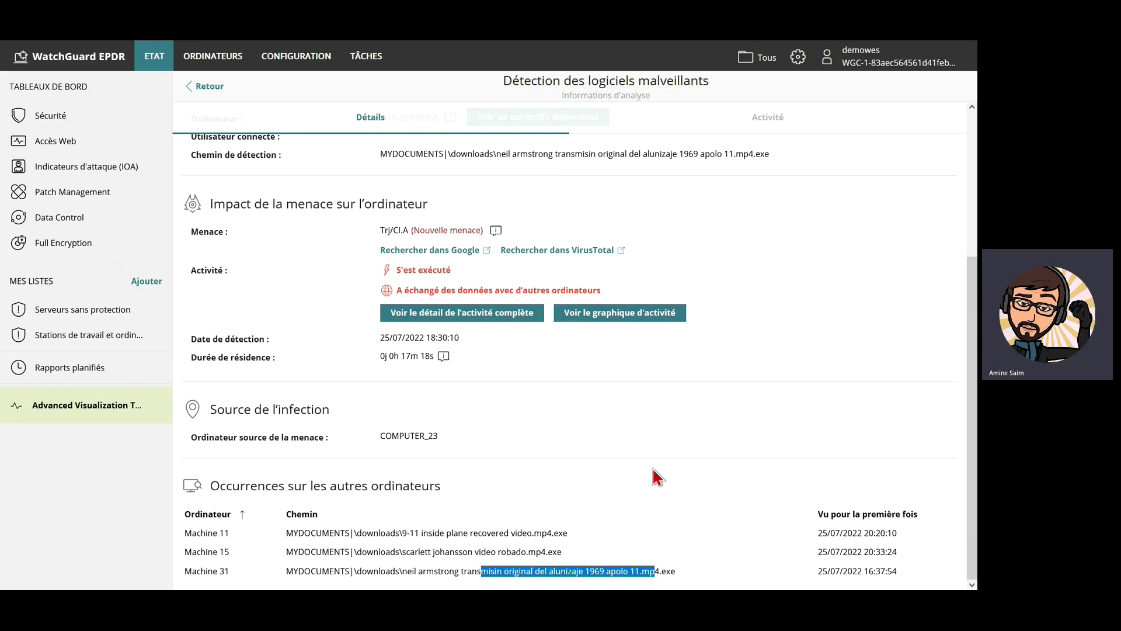
Open the threat's complete activity detail and display its activity graph.
{"action": "scroll", "coordinate": [656, 476], "scroll_direction": "up", "scroll_amount": 1}
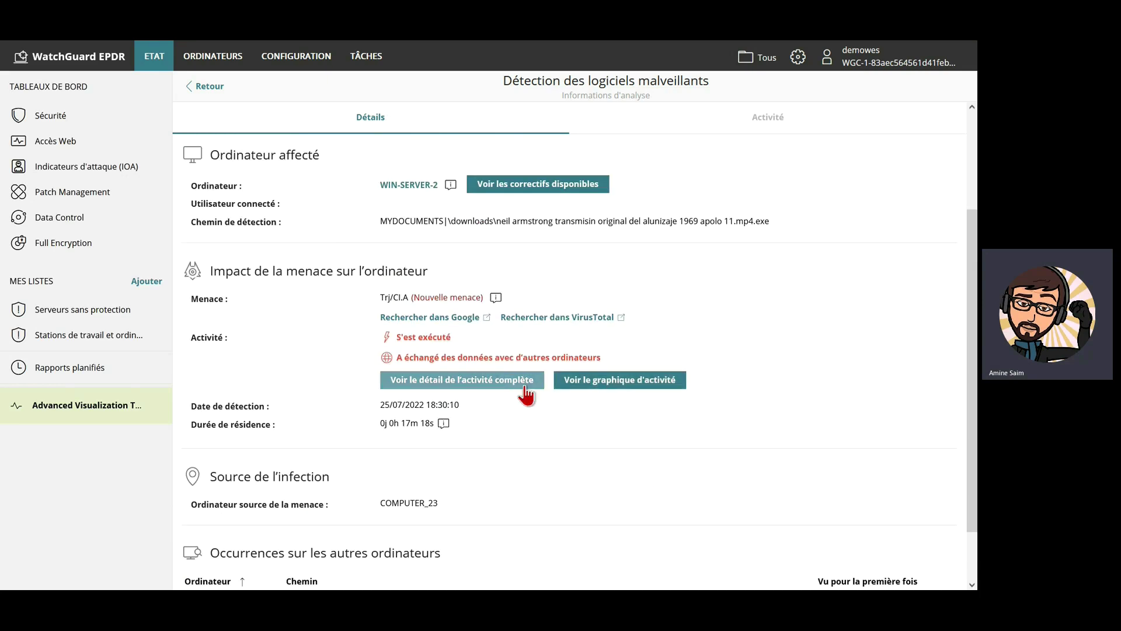
{"action": "left_click", "coordinate": [526, 396]}
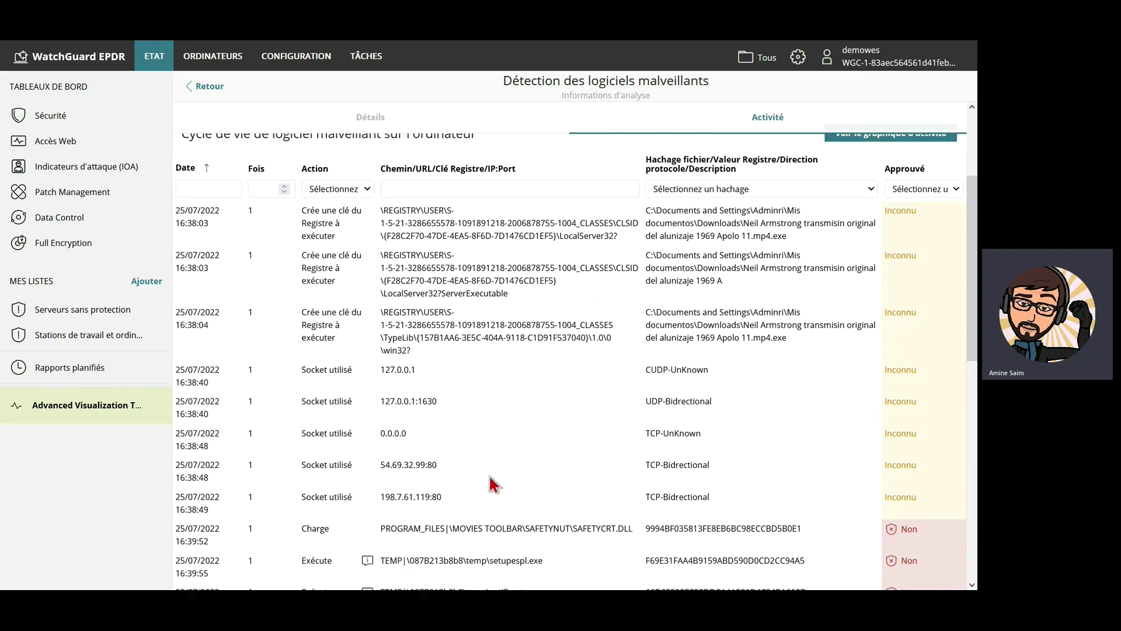
{"action": "left_click", "coordinate": [868, 292]}
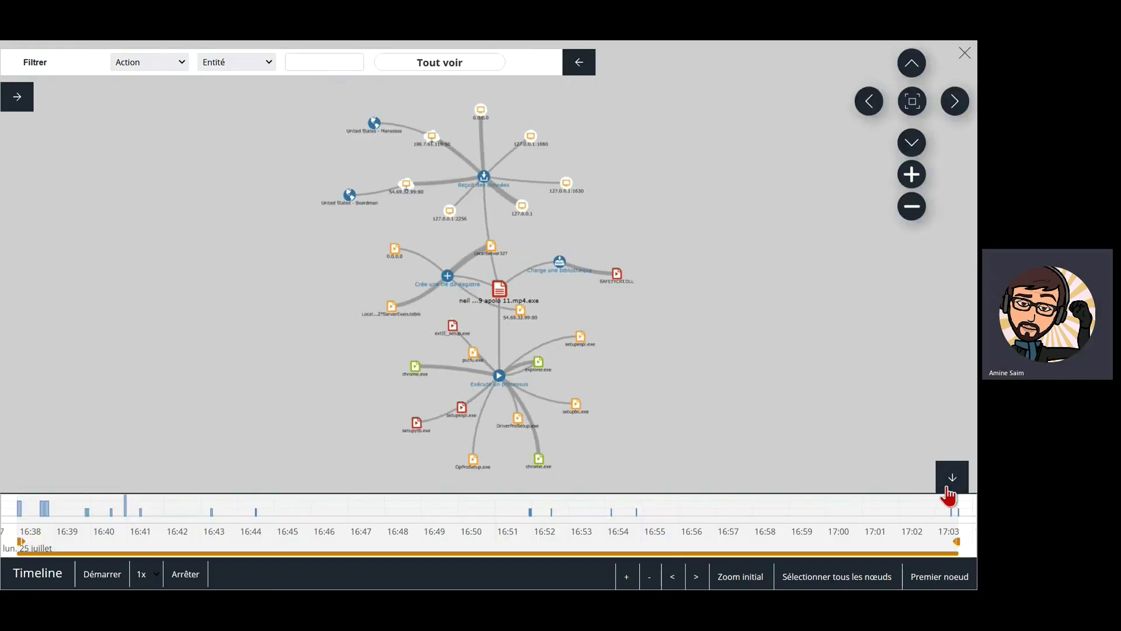
Hide the graph's filter bar and replay the attack timeline from the first node.
{"action": "left_click", "coordinate": [578, 65]}
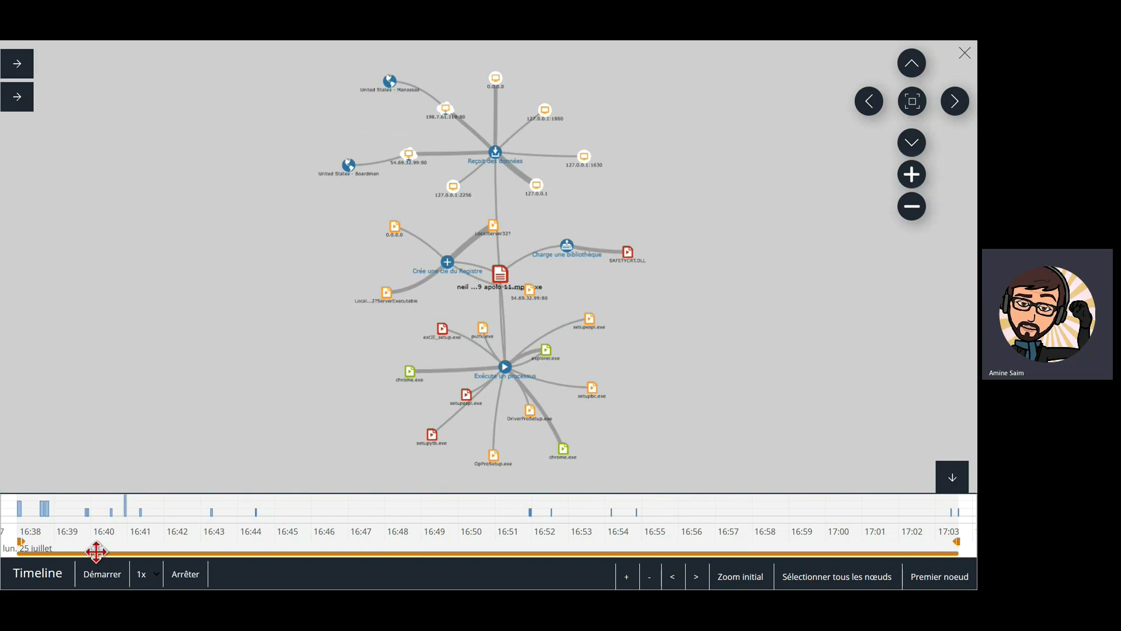
{"action": "left_click", "coordinate": [935, 586]}
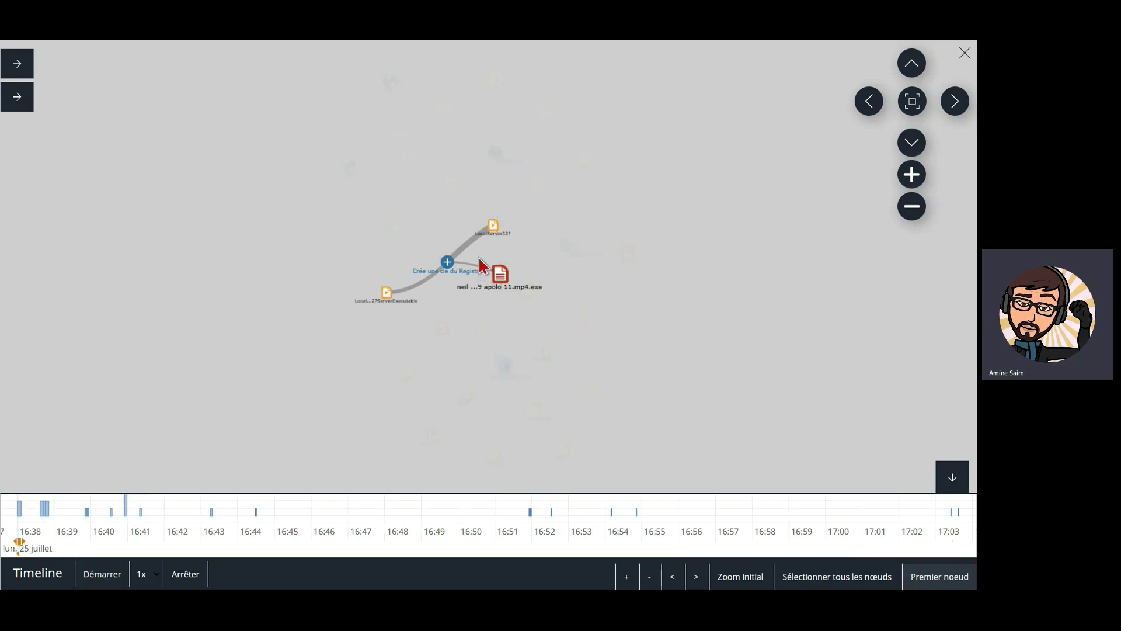
{"action": "left_click", "coordinate": [96, 584]}
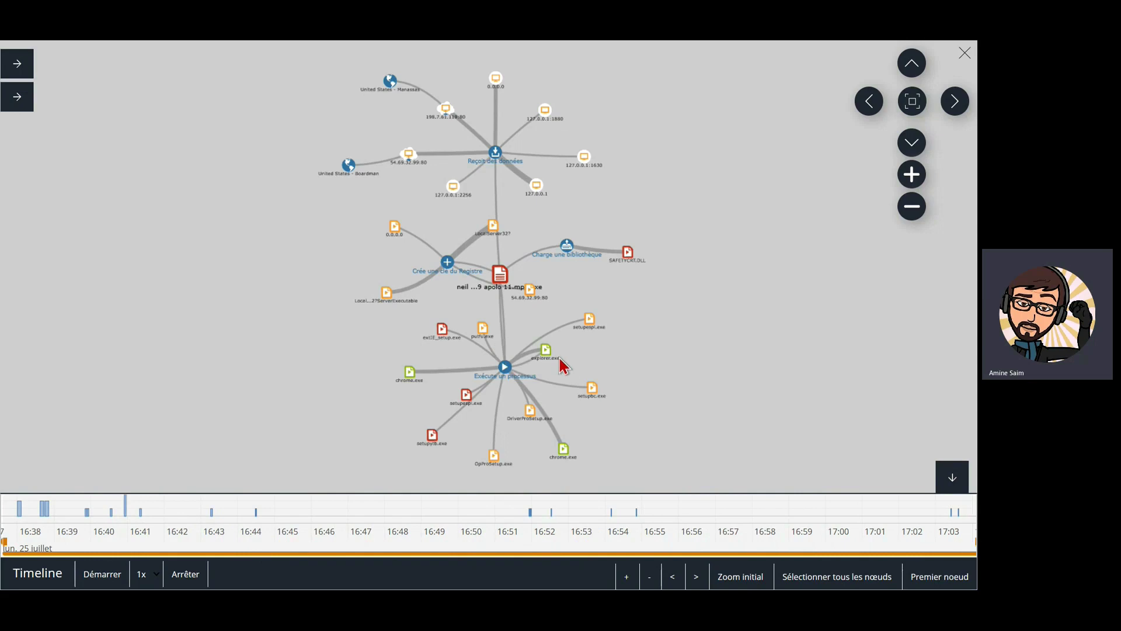
{"action": "left_click", "coordinate": [970, 581]}
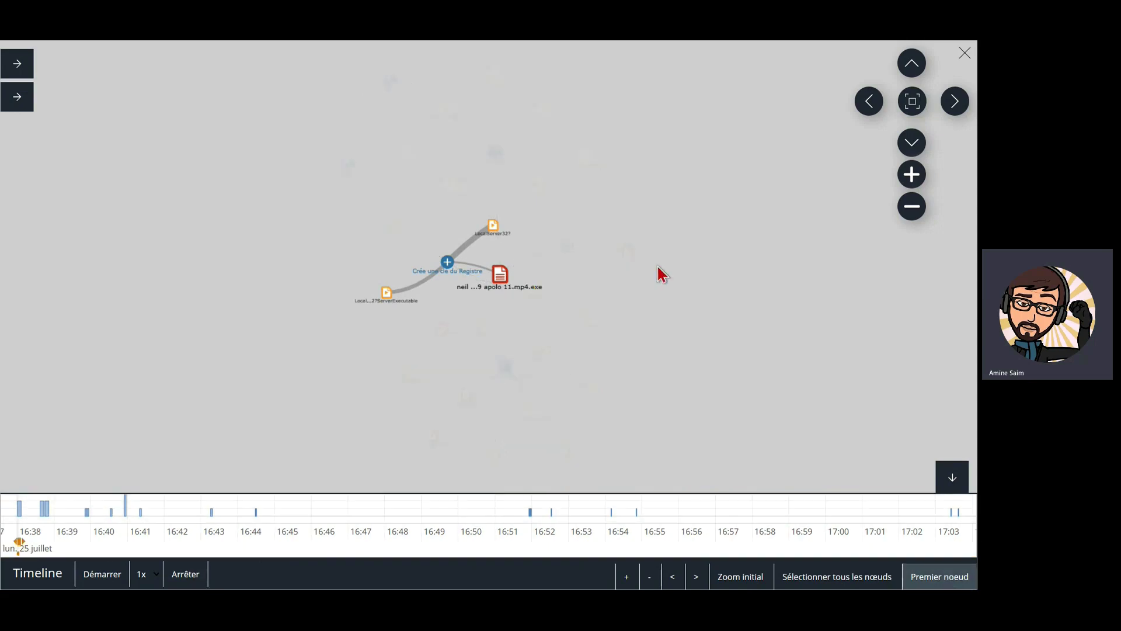
{"action": "left_click", "coordinate": [109, 579]}
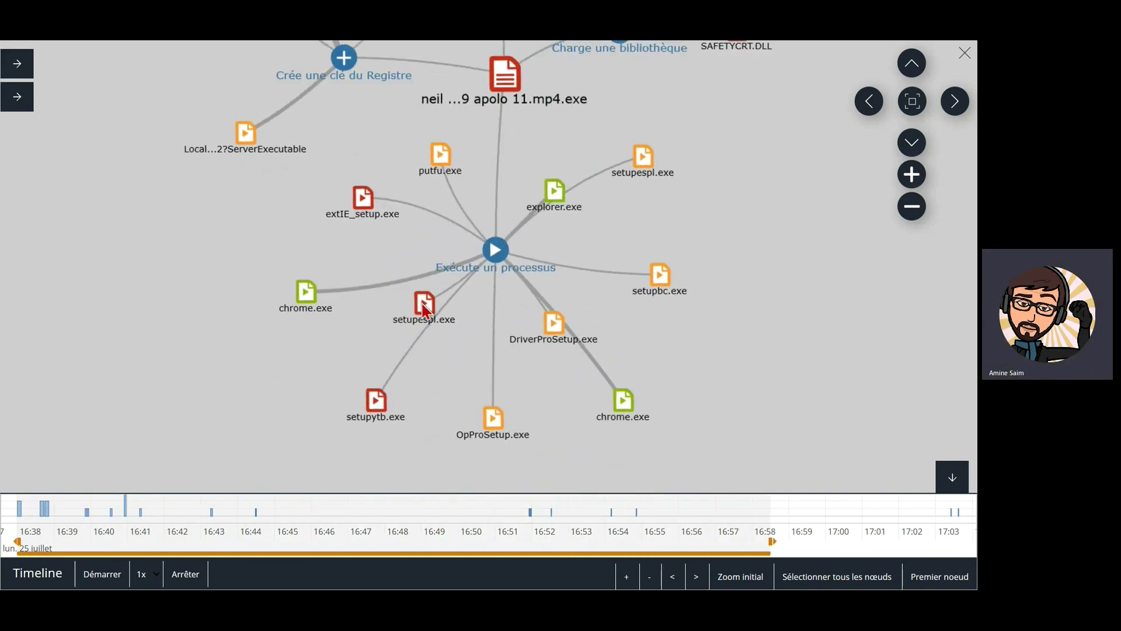
Inspect the executed process nodes setupespl.exe, DriverProSetup.exe and explorer.exe in the activity graph.
{"action": "left_click", "coordinate": [421, 304]}
{"action": "left_click", "coordinate": [556, 318]}
{"action": "left_click", "coordinate": [559, 184]}
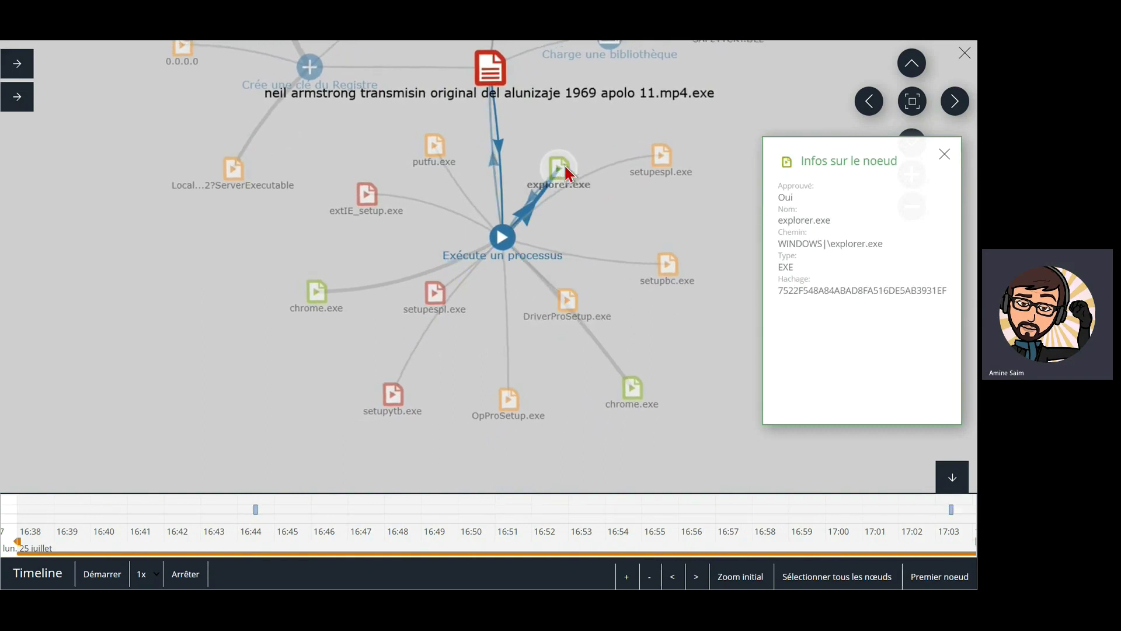
{"action": "left_click", "coordinate": [593, 213]}
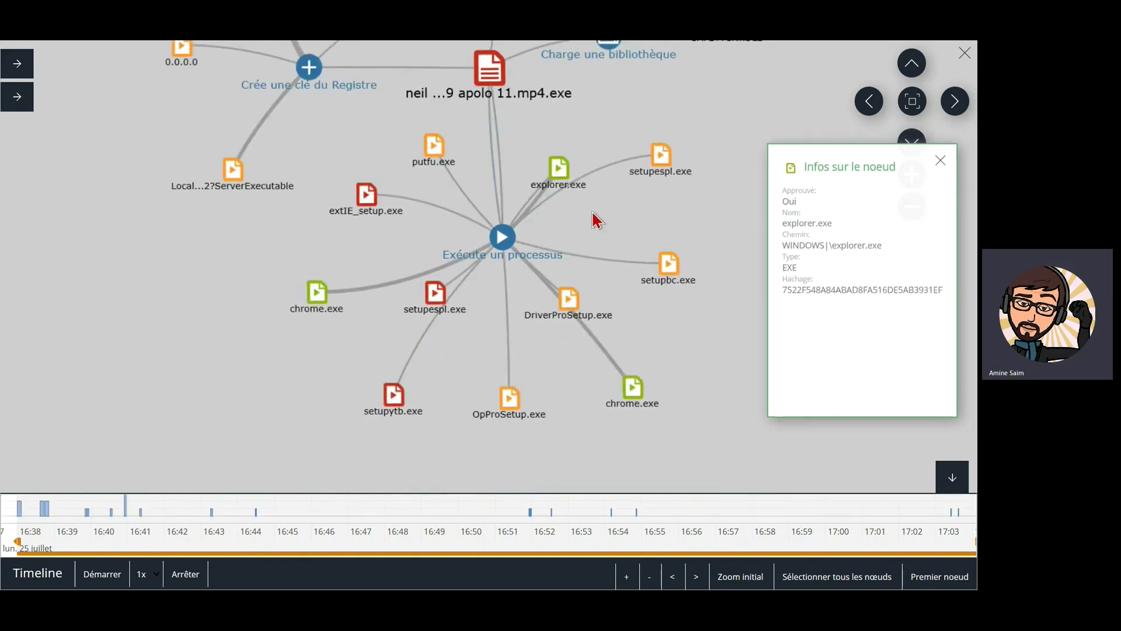
Inspect the library loading node and the node information of the 127.0.0.1:1630 connection.
{"action": "scroll", "coordinate": [566, 166], "scroll_direction": "up", "scroll_amount": 3}
{"action": "left_click_drag", "start_coordinate": [596, 126], "coordinate": [590, 451]}
{"action": "left_click", "coordinate": [627, 311]}
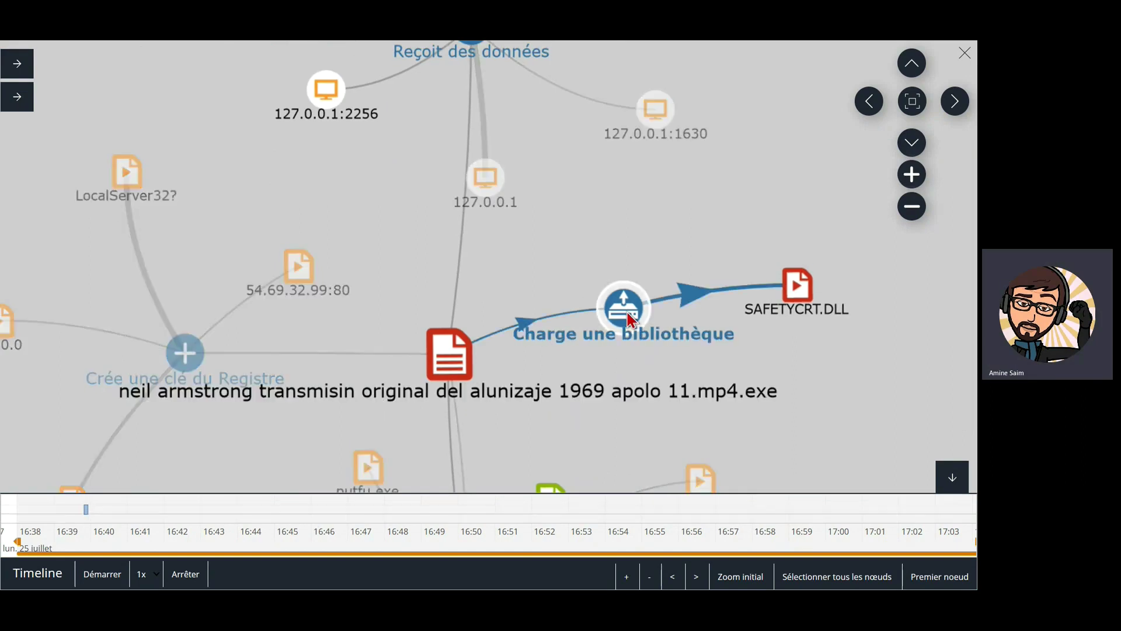
{"action": "left_click", "coordinate": [654, 115]}
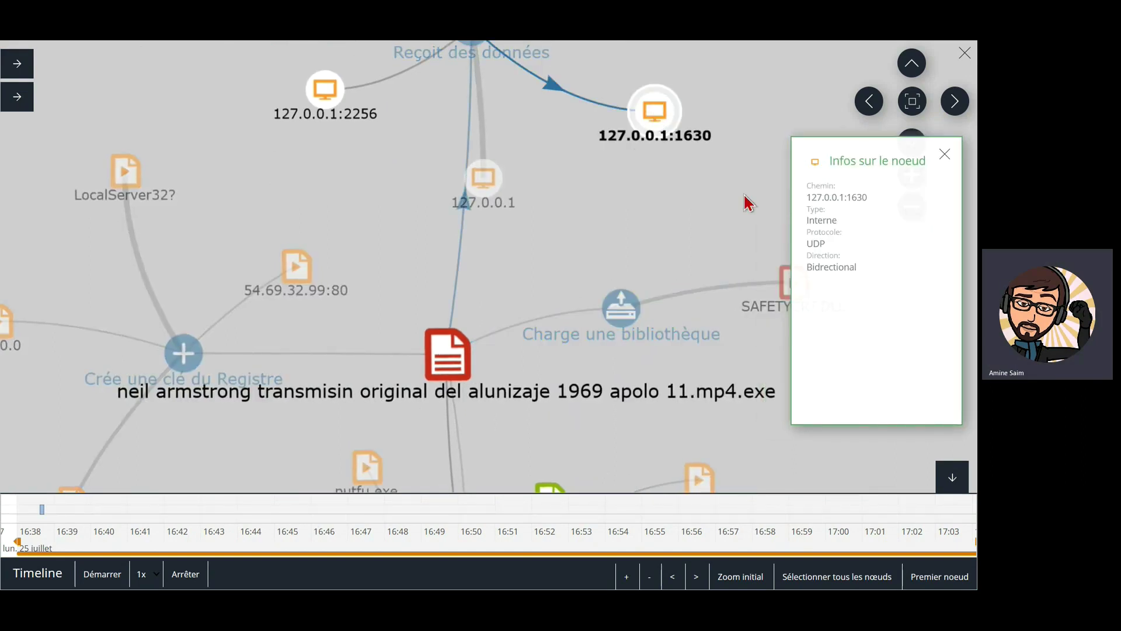
Inspect the external connection 198.7.61.119:80 and its United States - Manassas location node, and close the activity graph.
{"action": "scroll", "coordinate": [648, 221], "scroll_direction": "up", "scroll_amount": 1}
{"action": "scroll", "coordinate": [637, 220], "scroll_direction": "down", "scroll_amount": 2}
{"action": "left_click_drag", "start_coordinate": [683, 113], "coordinate": [623, 393]}
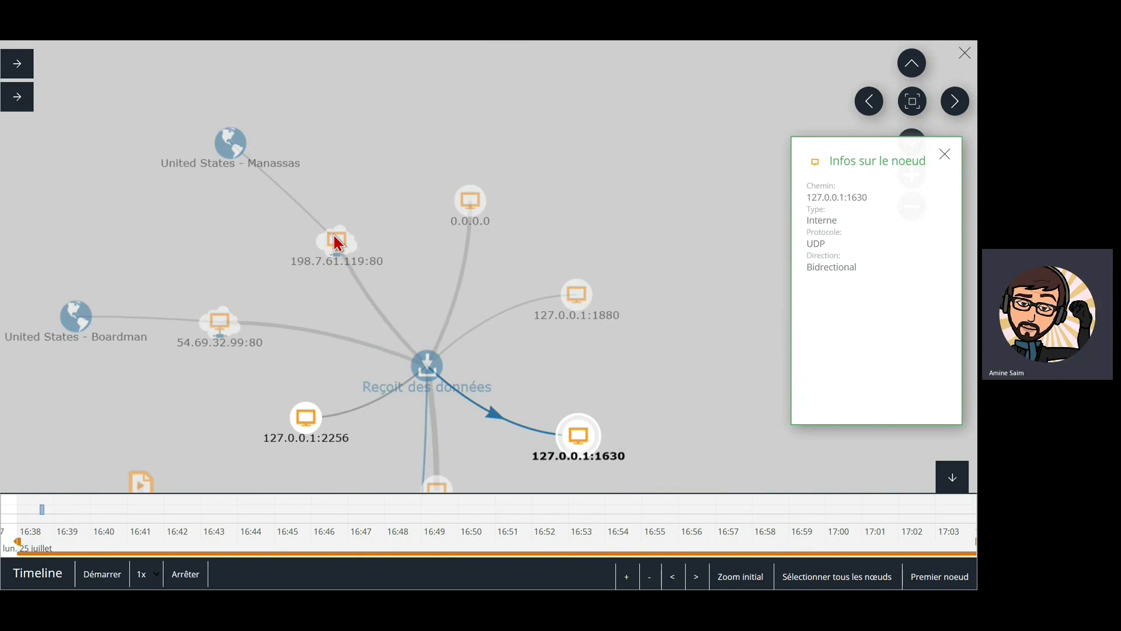
{"action": "left_click", "coordinate": [337, 242]}
{"action": "left_click", "coordinate": [230, 143]}
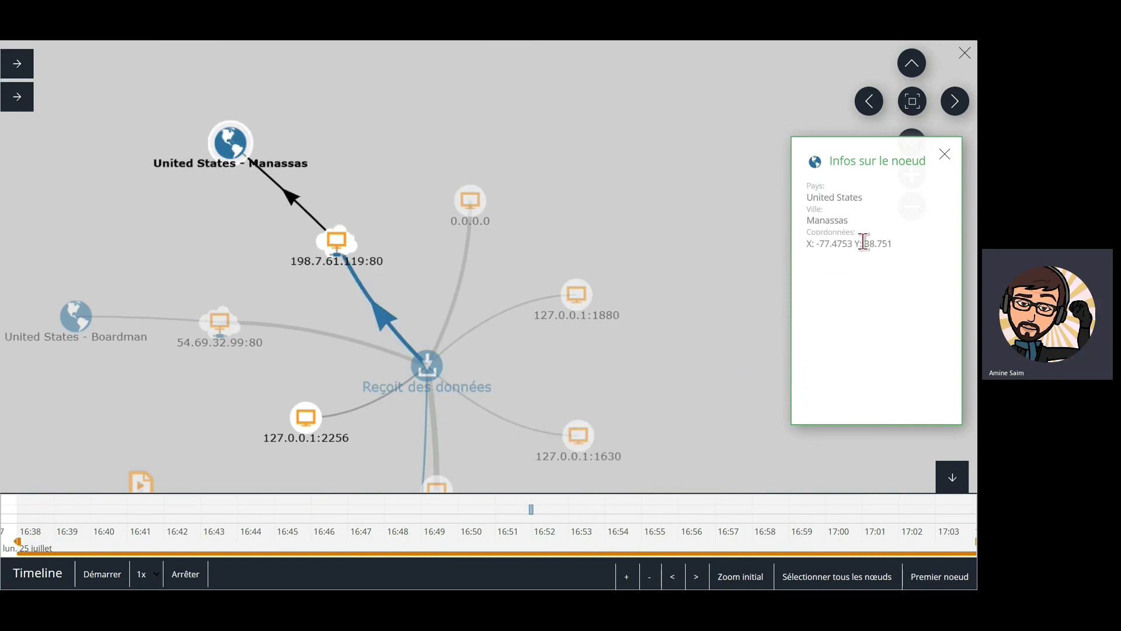
{"action": "left_click", "coordinate": [964, 53]}
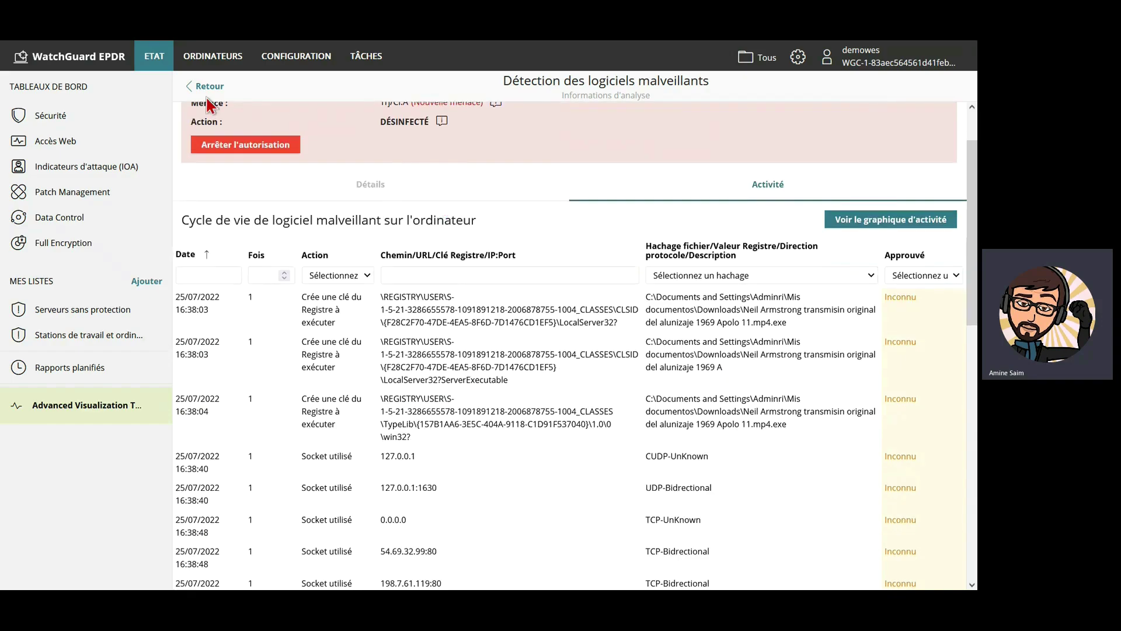
From the security status dashboard, open the PUP (PPI) activity list and the PUP/SoftwareUpdater detection on WIN-LAPTOP-1.
{"action": "left_click", "coordinate": [161, 58]}
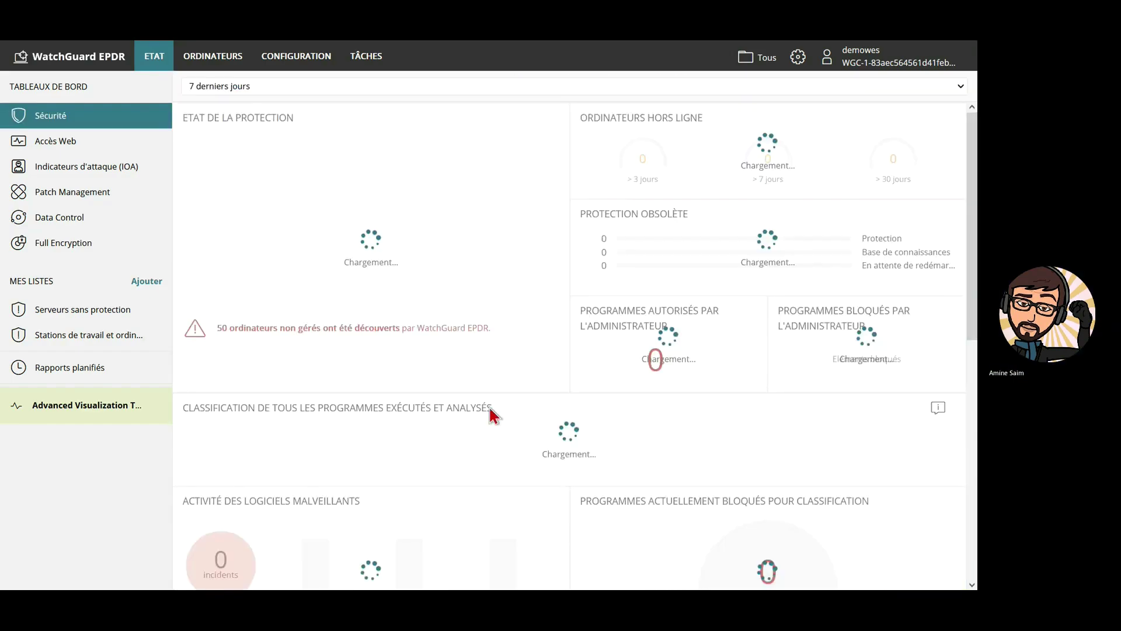
{"action": "scroll", "coordinate": [490, 414], "scroll_direction": "down", "scroll_amount": 5}
{"action": "scroll", "coordinate": [490, 415], "scroll_direction": "down", "scroll_amount": 2}
{"action": "left_click", "coordinate": [245, 374]}
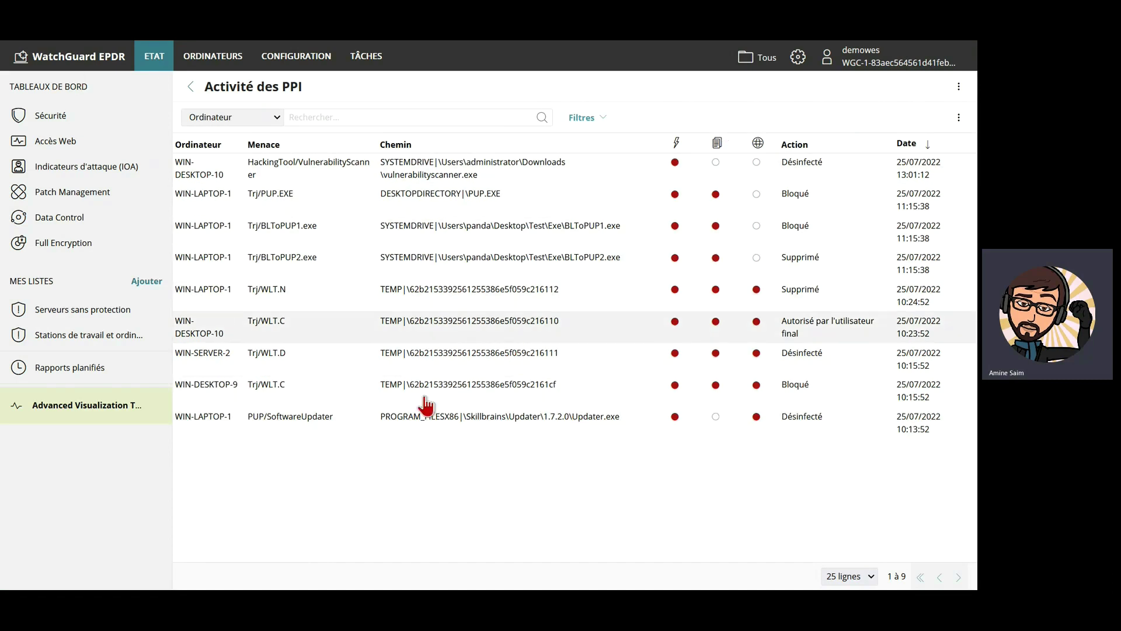
{"action": "left_click", "coordinate": [508, 425]}
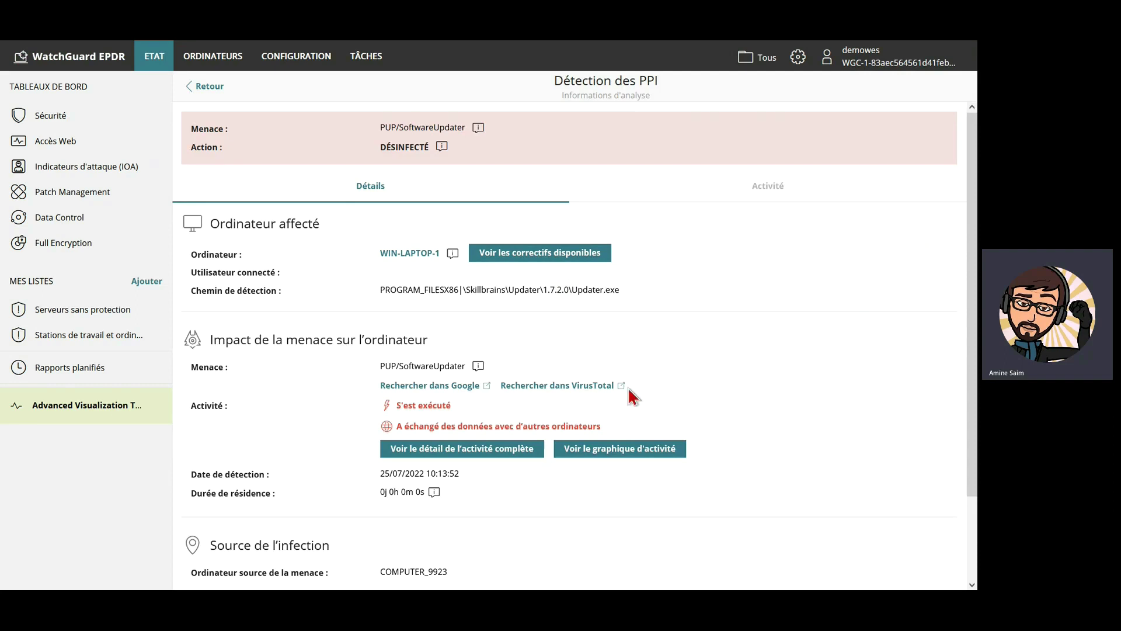
Display the activity graph of the PUP/SoftwareUpdater detection and hide its filter bar.
{"action": "left_click", "coordinate": [638, 450]}
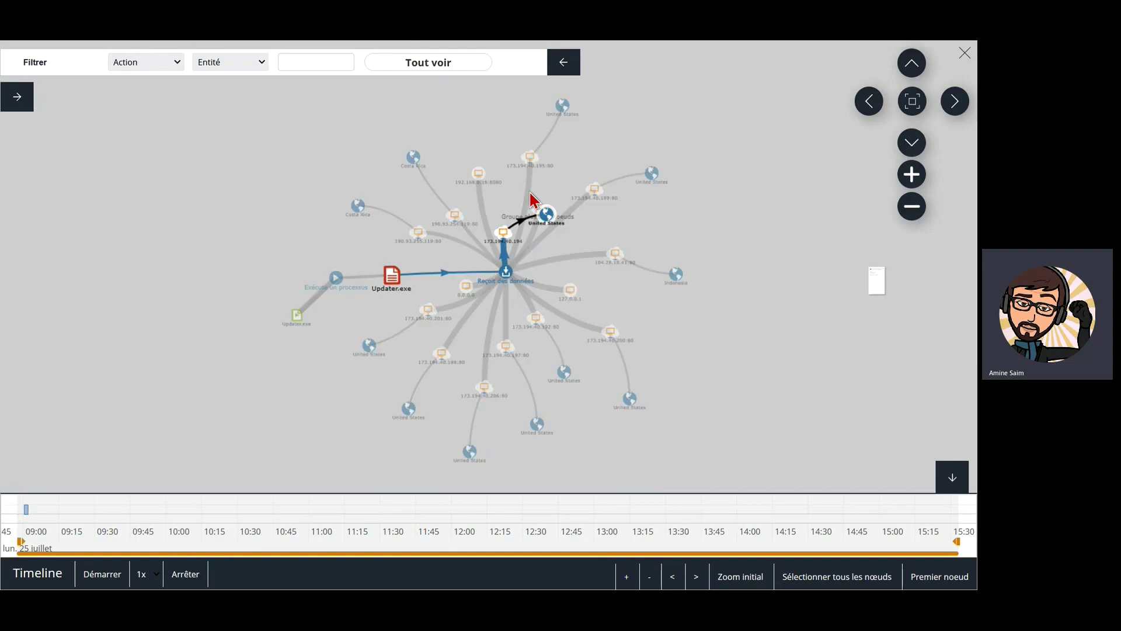
{"action": "left_click_drag", "start_coordinate": [530, 192], "coordinate": [505, 167]}
{"action": "left_click", "coordinate": [636, 236]}
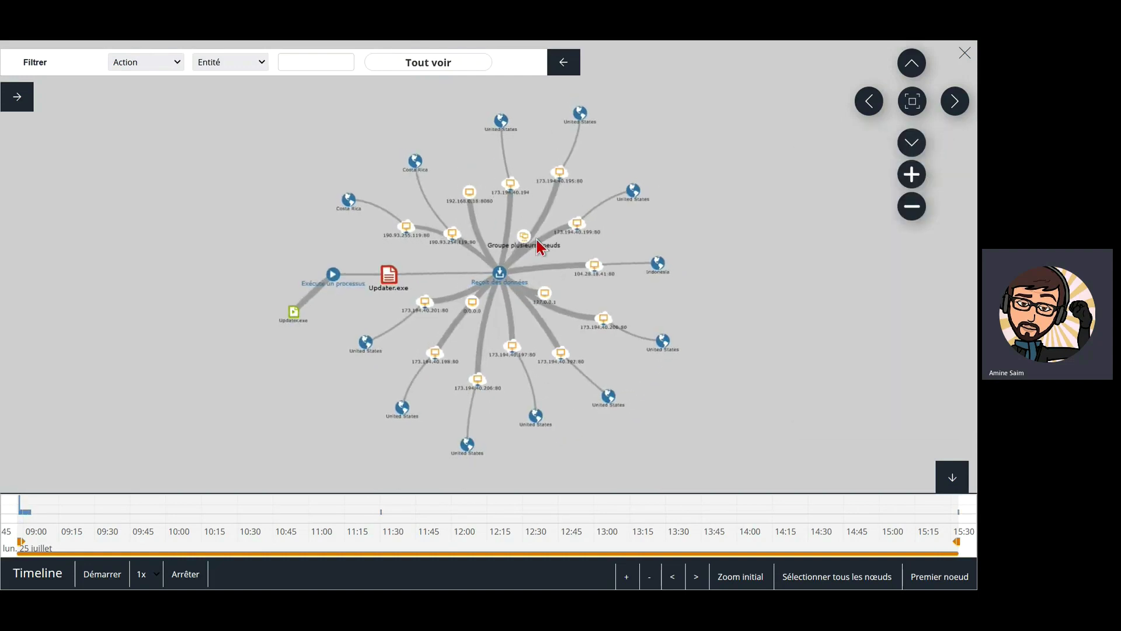
{"action": "left_click", "coordinate": [562, 67]}
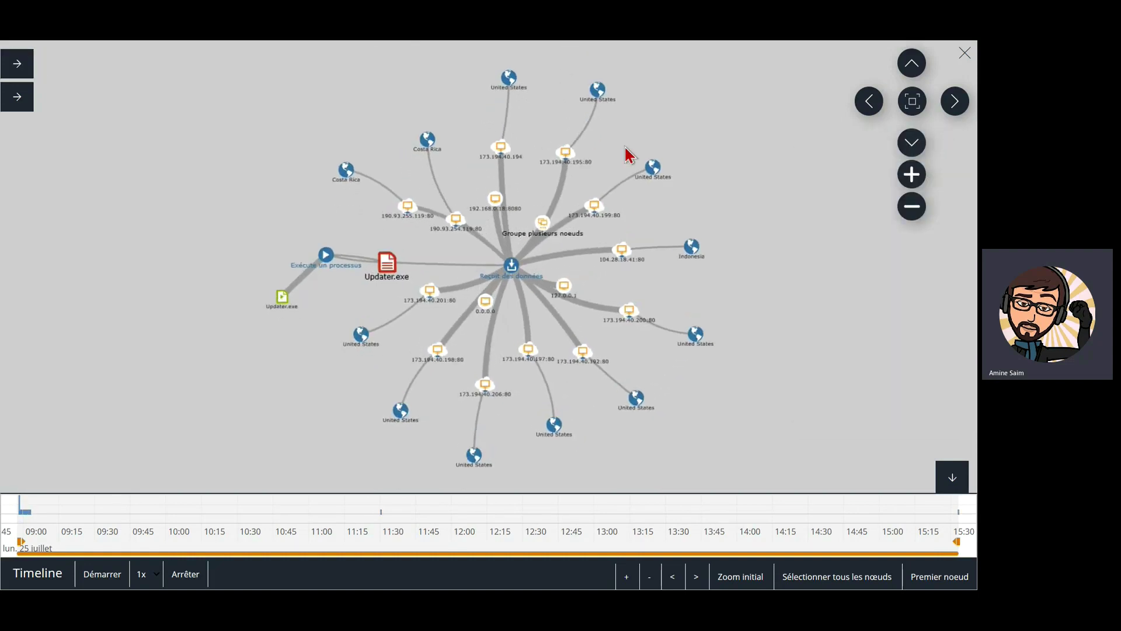
Examine the remote IP addresses and countries linked to Updater.exe's received data in the activity graph.
{"action": "scroll", "coordinate": [634, 131], "scroll_direction": "up", "scroll_amount": 5}
{"action": "left_click_drag", "start_coordinate": [625, 120], "coordinate": [886, 103]}
{"action": "left_click_drag", "start_coordinate": [244, 312], "coordinate": [203, 77]}
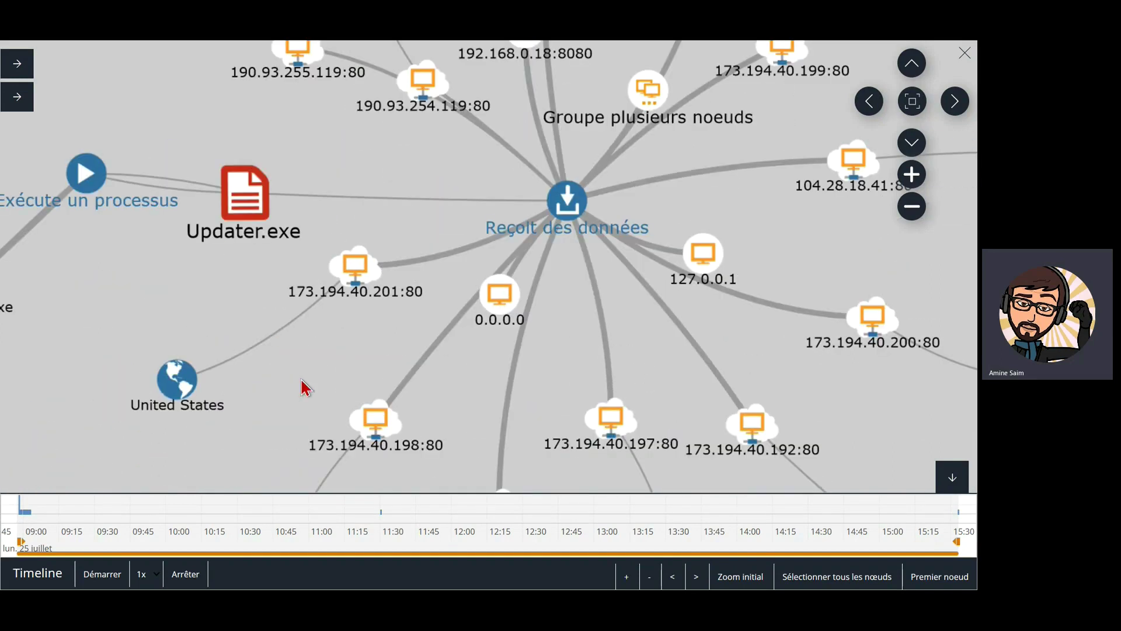
{"action": "left_click_drag", "start_coordinate": [303, 387], "coordinate": [187, 82]}
{"action": "left_click_drag", "start_coordinate": [390, 378], "coordinate": [290, 501]}
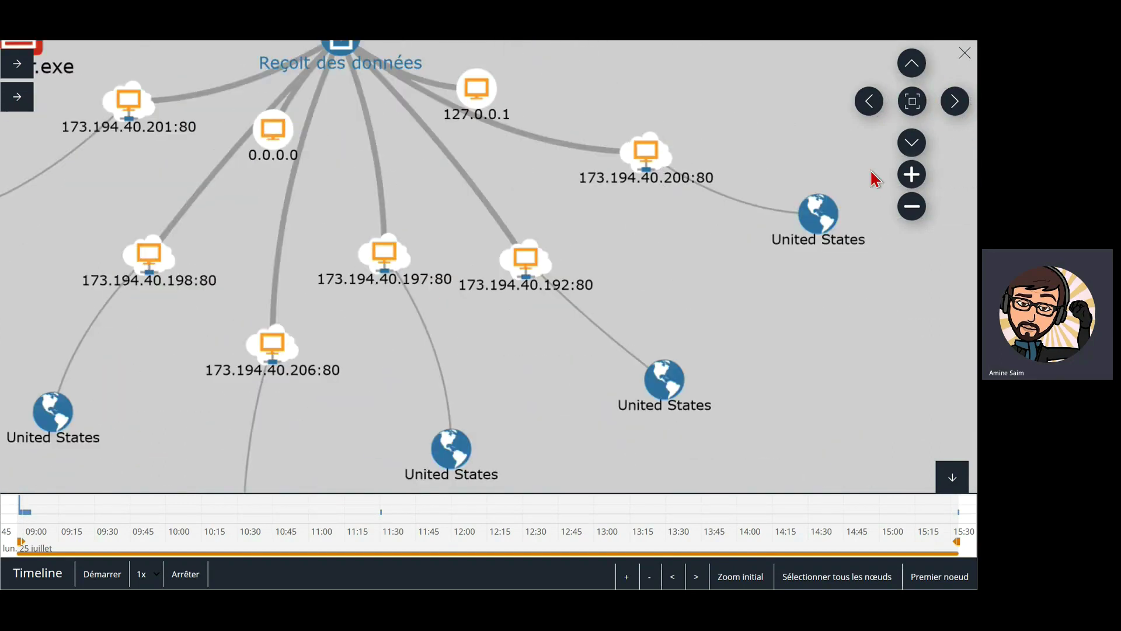
Inspect the external connection 104.28.18.41:80 linked to Indonesia in the activity graph, and fit the whole graph in view.
{"action": "left_click", "coordinate": [912, 101]}
{"action": "scroll", "coordinate": [622, 256], "scroll_direction": "up", "scroll_amount": 5}
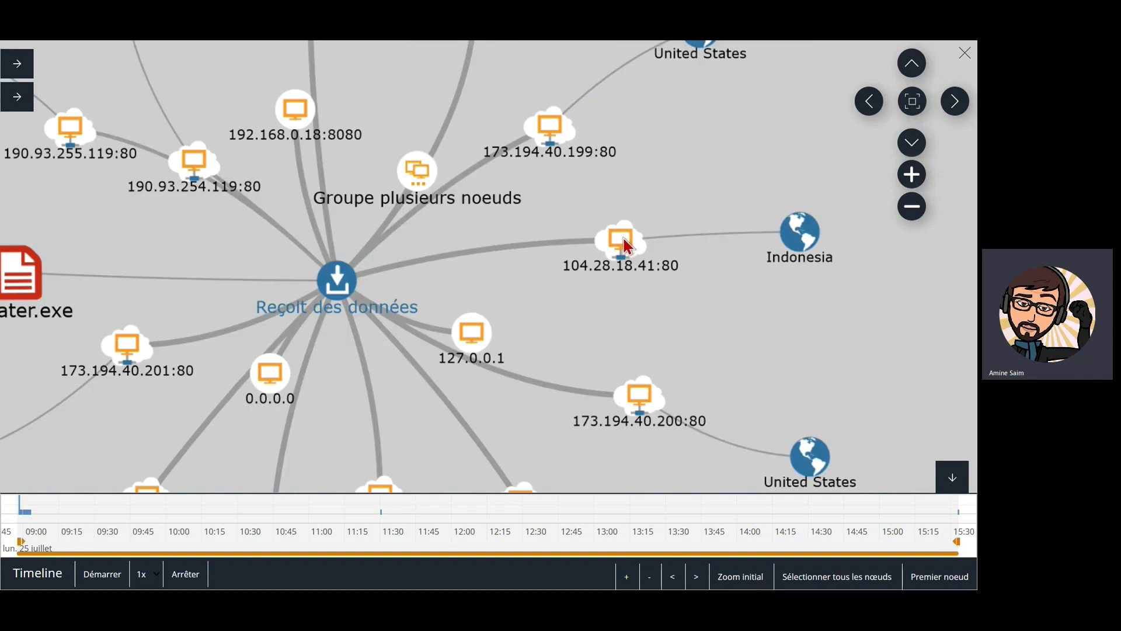
{"action": "left_click", "coordinate": [621, 237]}
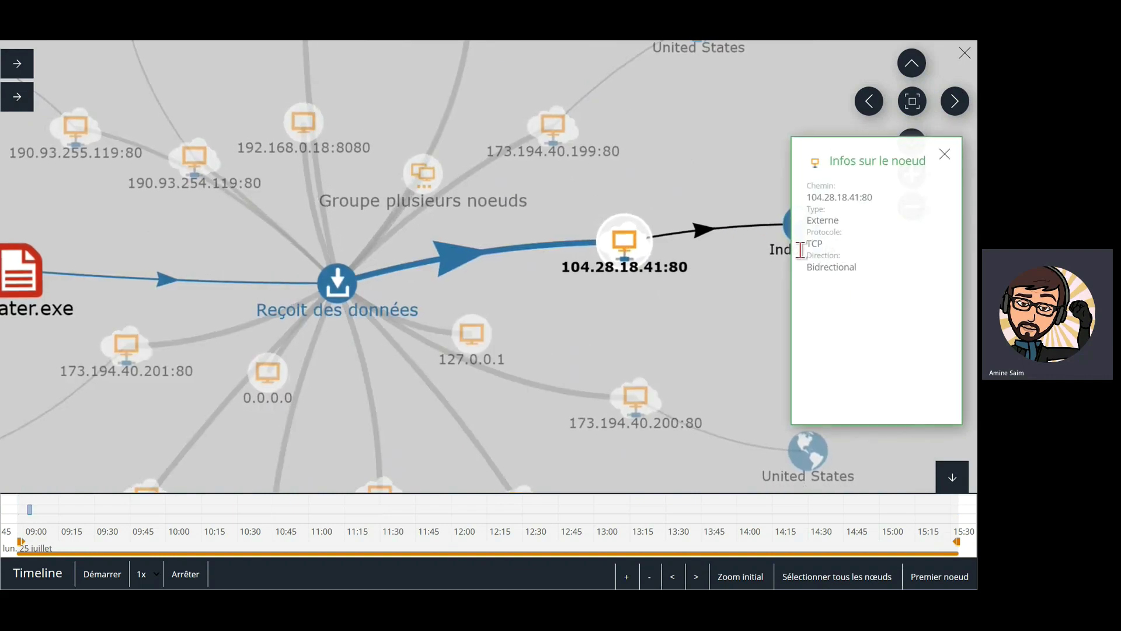
{"action": "left_click", "coordinate": [703, 328]}
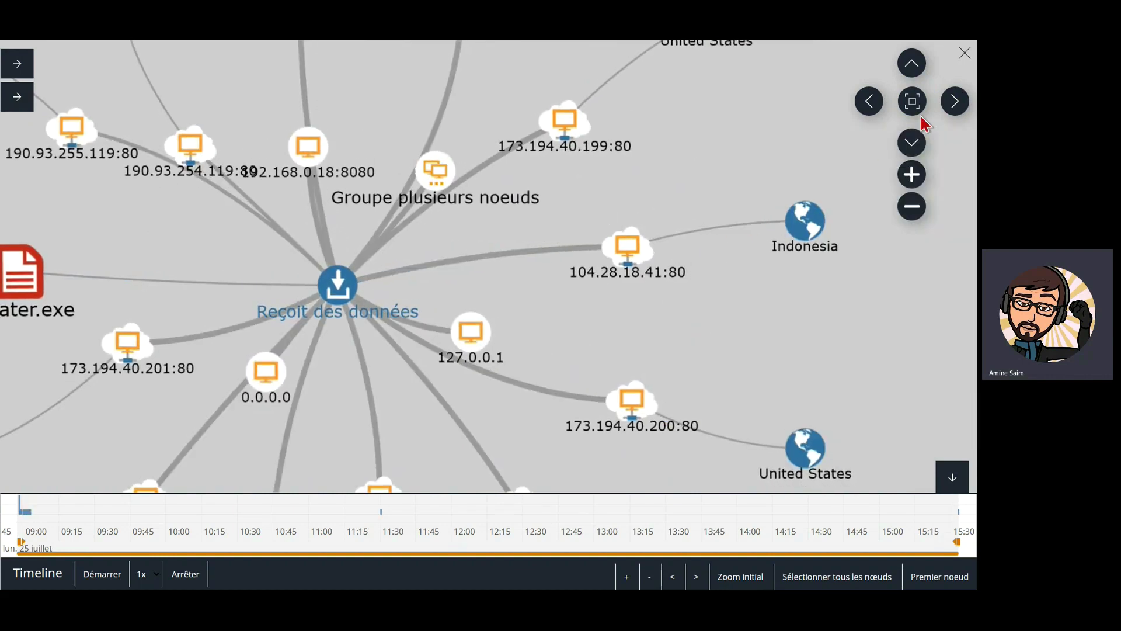
{"action": "left_click", "coordinate": [913, 103]}
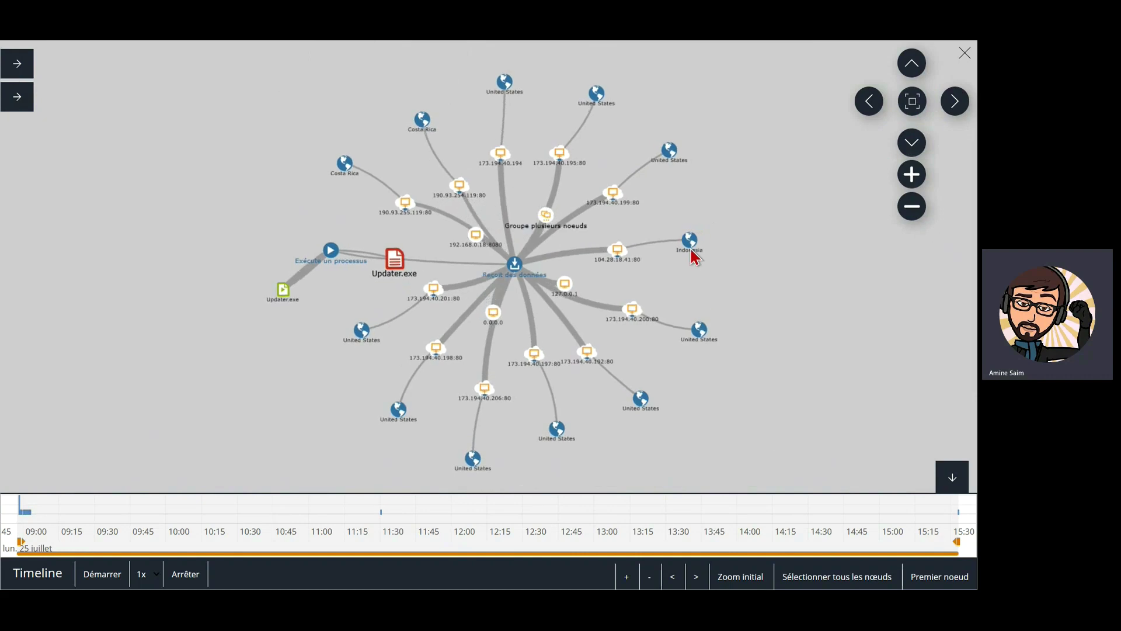
Examine the remote connections around the Indonesia and United States nodes, and close the activity graph.
{"action": "scroll", "coordinate": [695, 255], "scroll_direction": "up", "scroll_amount": 5}
{"action": "left_click_drag", "start_coordinate": [668, 125], "coordinate": [693, 54]}
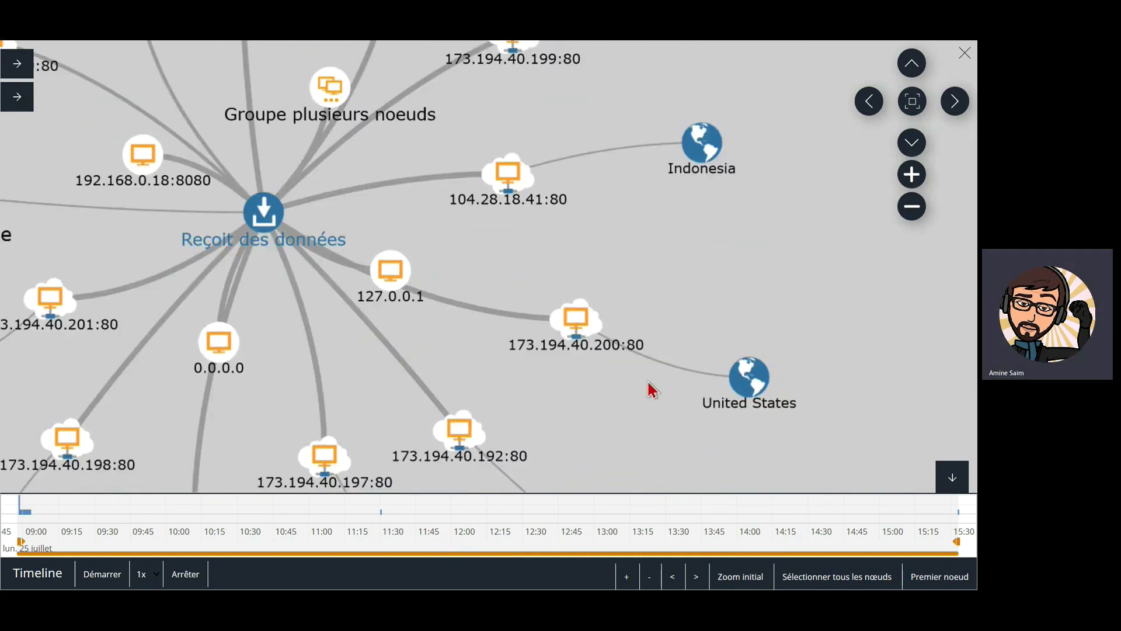
{"action": "left_click_drag", "start_coordinate": [649, 380], "coordinate": [695, 273]}
{"action": "left_click", "coordinate": [912, 102]}
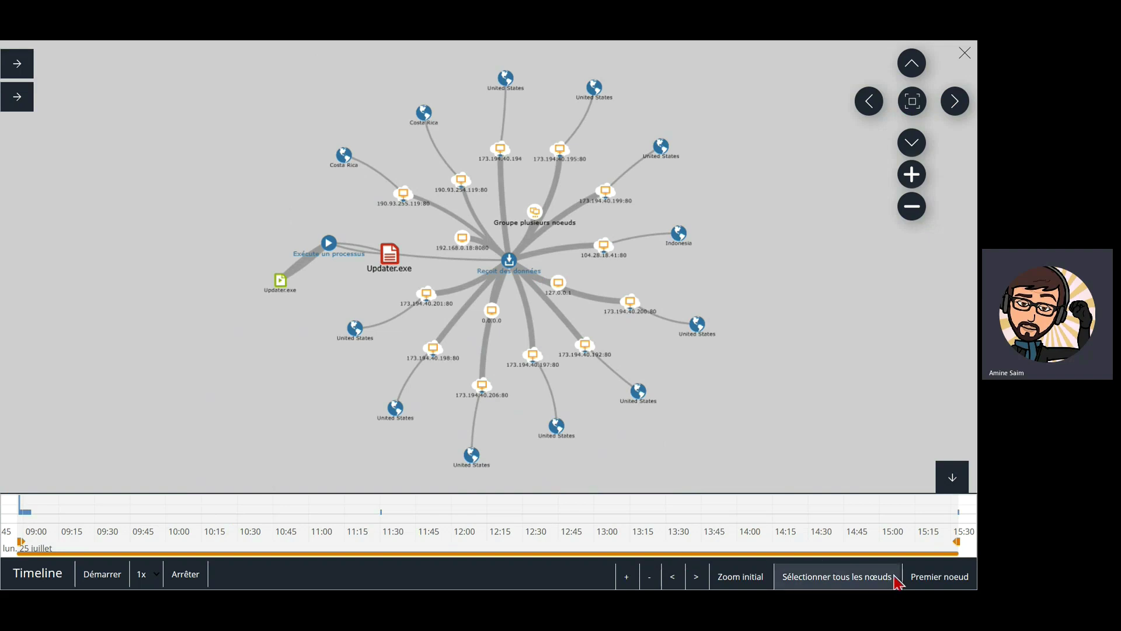
{"action": "left_click", "coordinate": [964, 56]}
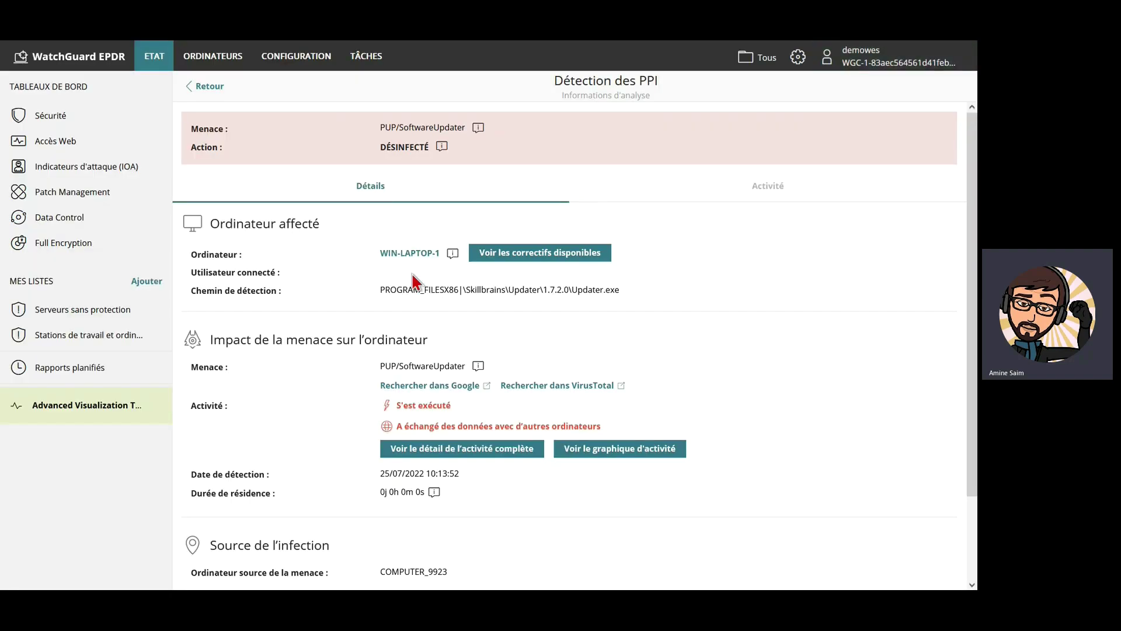
Read the explanation of the disinfected action for PUP/SoftwareUpdater, and return to the security dashboard.
{"action": "left_click", "coordinate": [440, 146]}
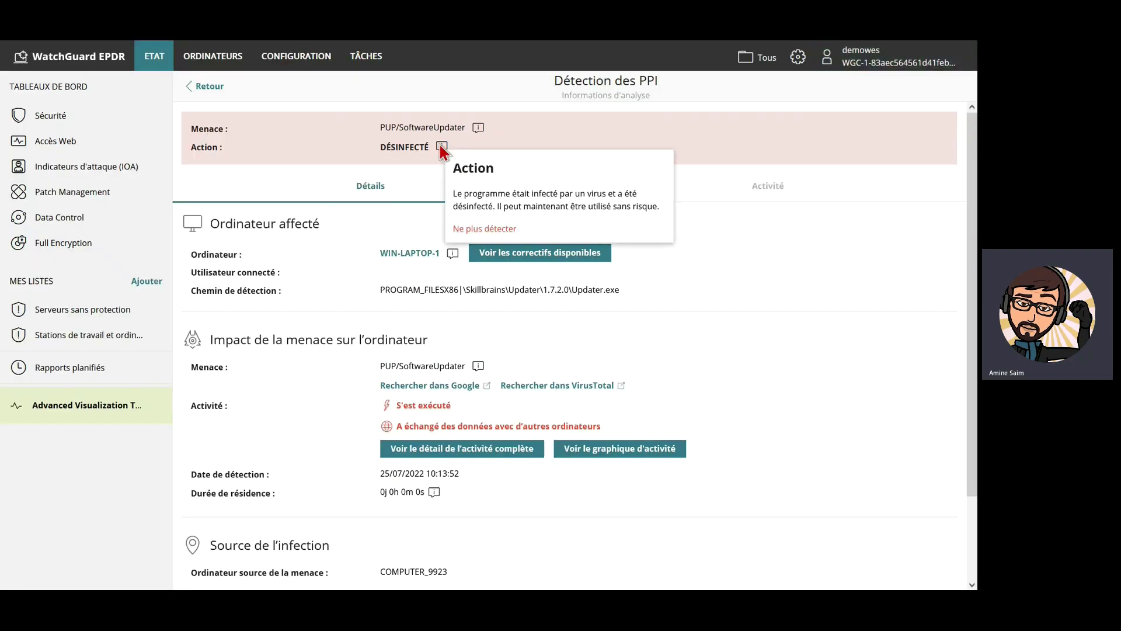
{"action": "left_click", "coordinate": [210, 87]}
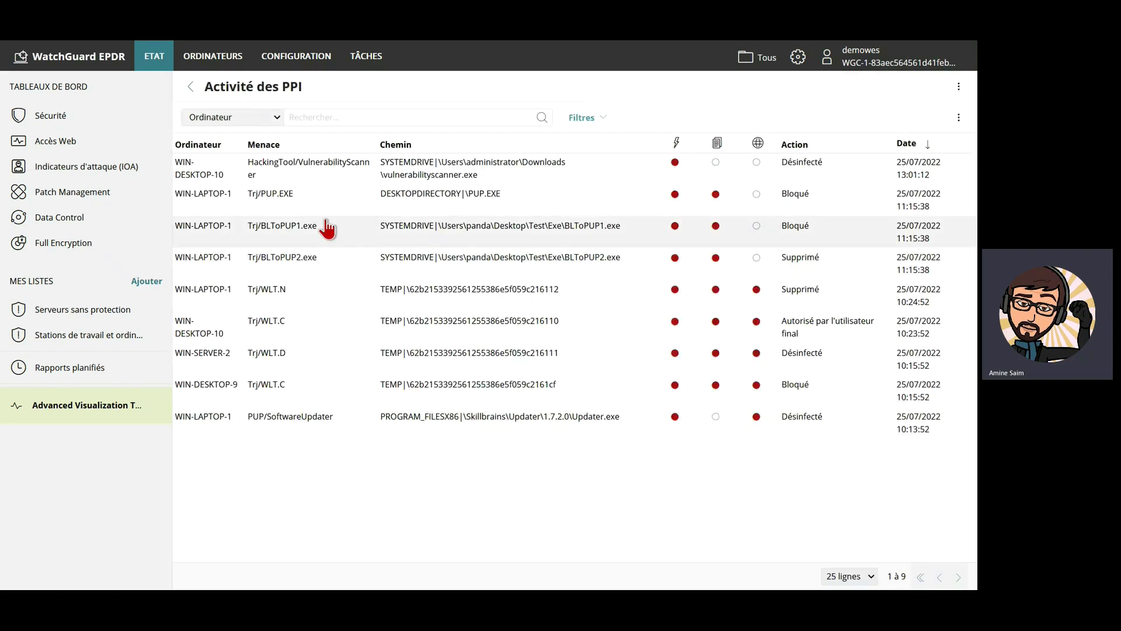
{"action": "left_click", "coordinate": [191, 87]}
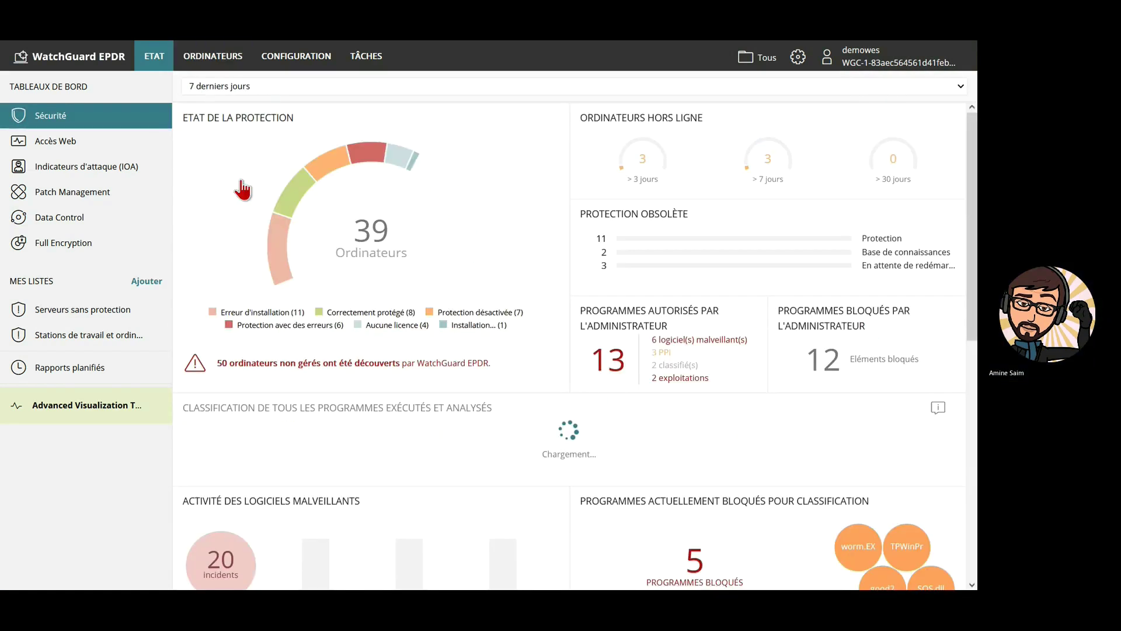
Open the exploit activity list and the Exploit/IE_GodMode detection of iexplore.exe on WIN-SERVER-2.
{"action": "scroll", "coordinate": [637, 420], "scroll_direction": "down", "scroll_amount": 5}
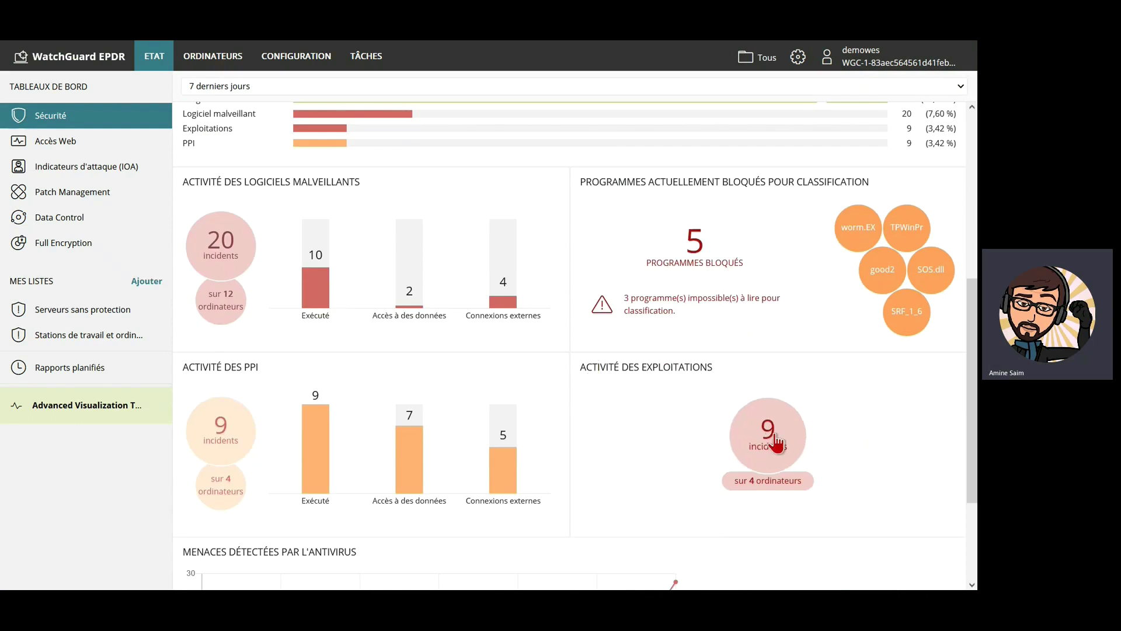
{"action": "left_click", "coordinate": [768, 436]}
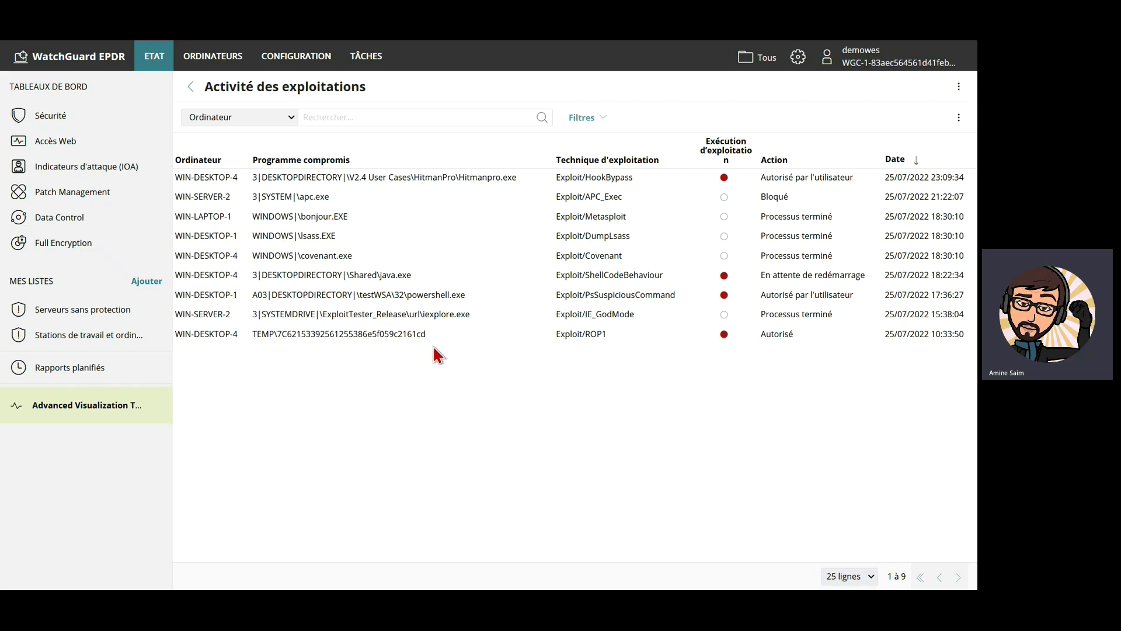
{"action": "left_click", "coordinate": [441, 317]}
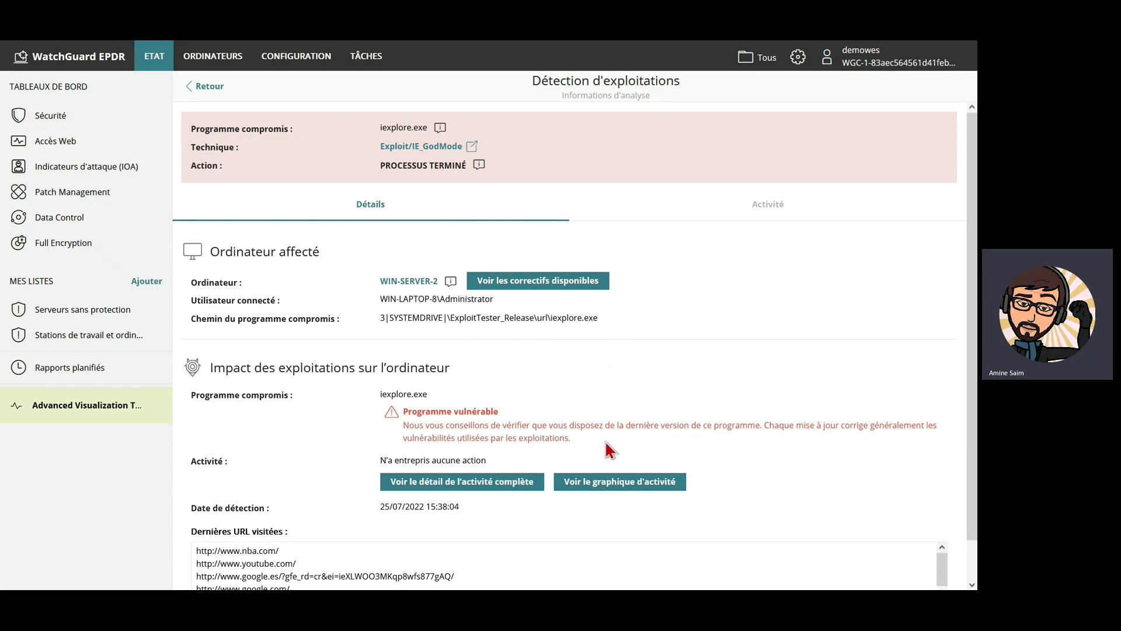
Display the activity graph of the iexplore.exe exploit, hide its filter bar, and change the layout to Répulsion.
{"action": "left_click", "coordinate": [610, 488]}
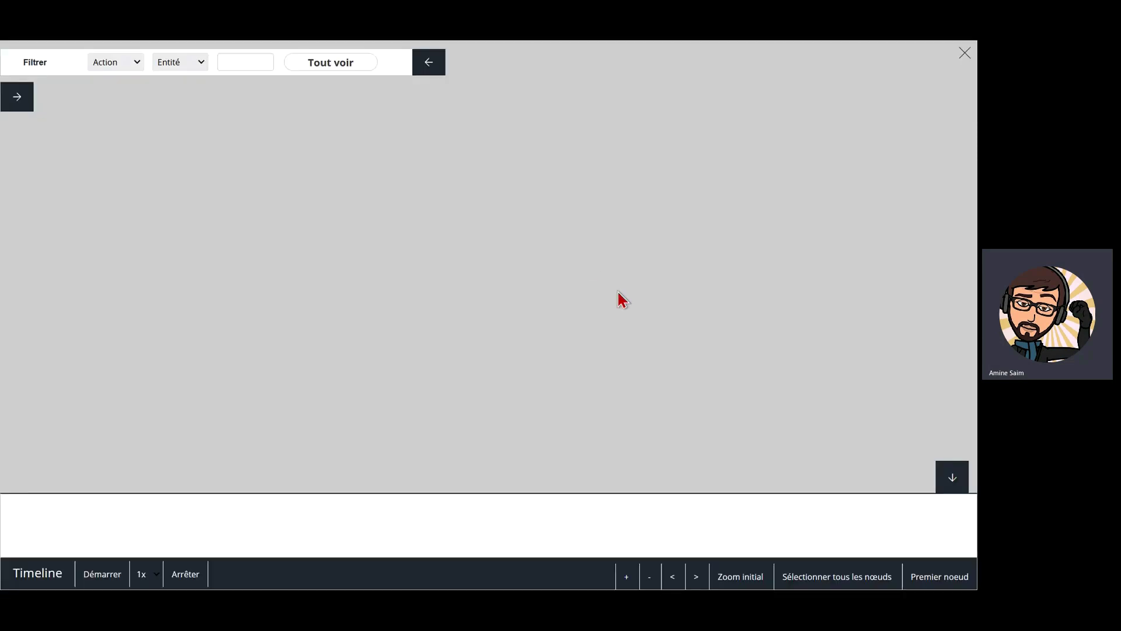
{"action": "left_click", "coordinate": [547, 63]}
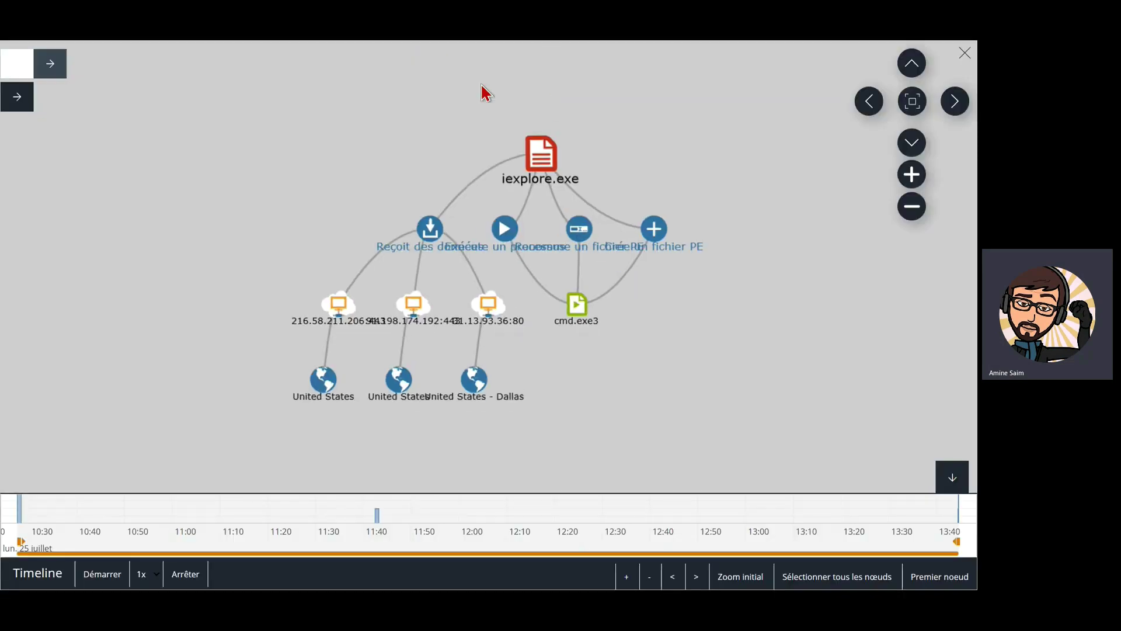
{"action": "left_click", "coordinate": [17, 95]}
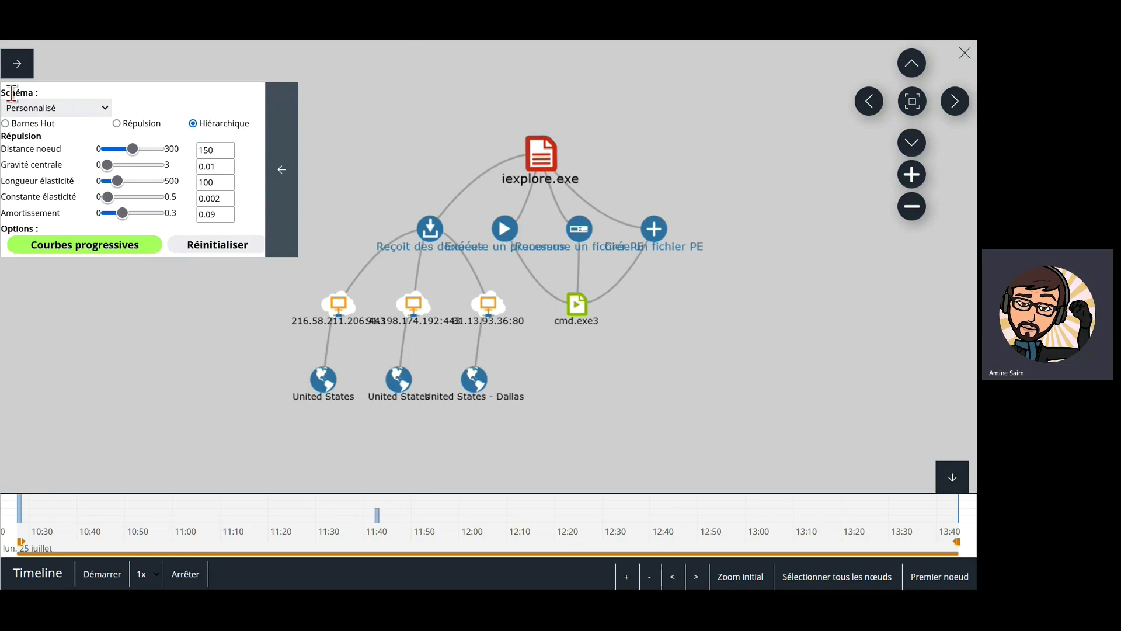
{"action": "left_click", "coordinate": [134, 125]}
{"action": "left_click", "coordinate": [318, 187]}
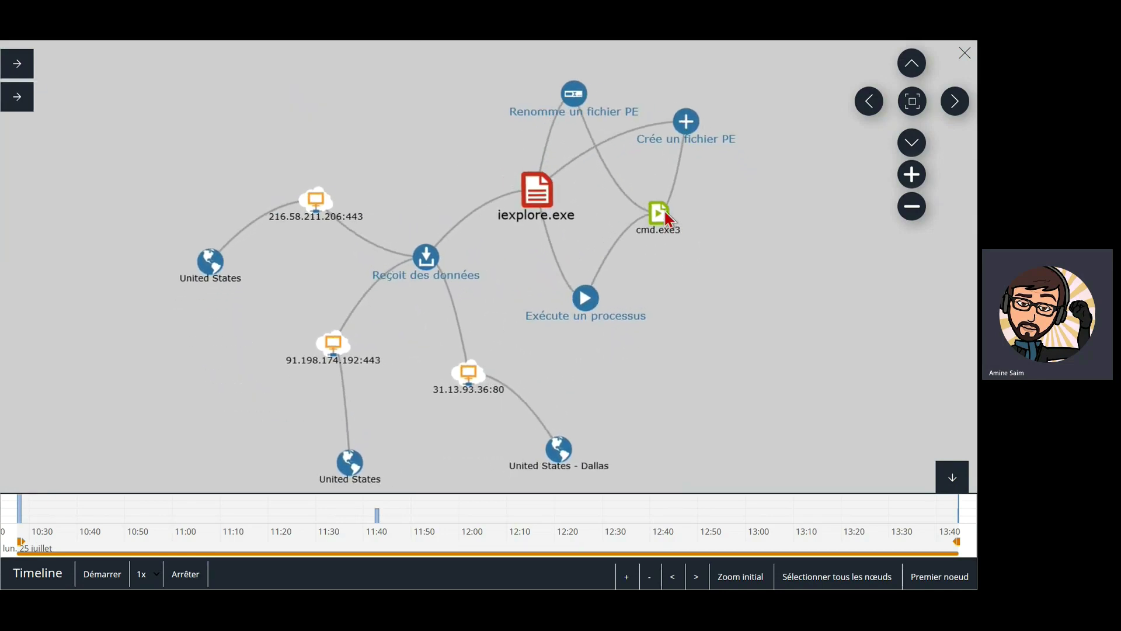
Inspect the cmd.exe3 node, and move the PE file creation node between iexplore.exe and cmd.exe3 to view its details.
{"action": "left_click", "coordinate": [664, 210]}
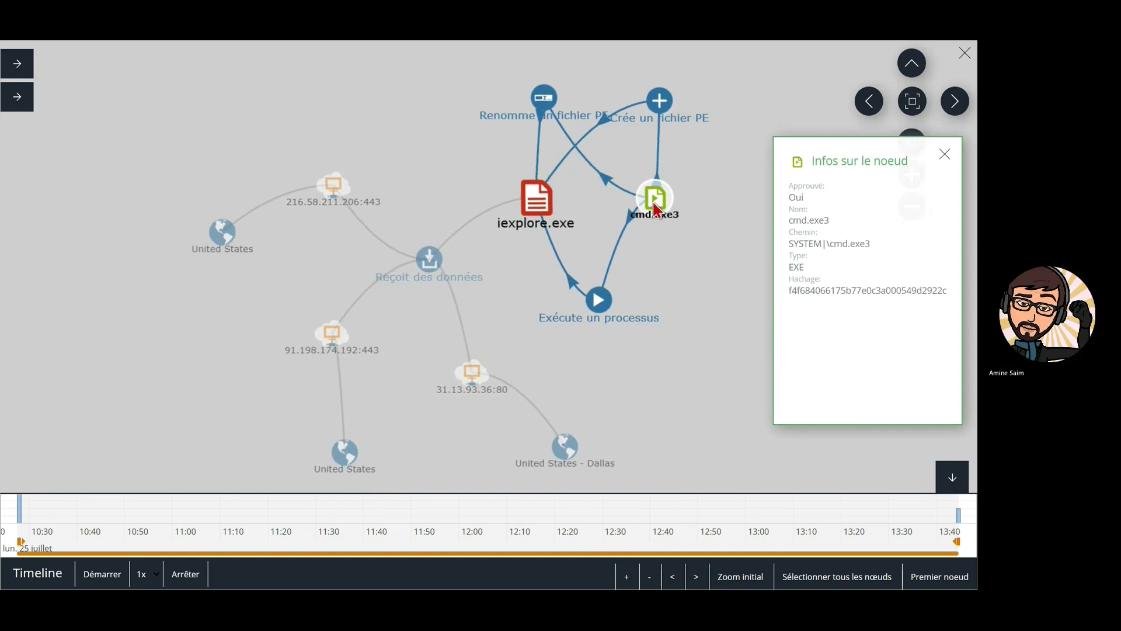
{"action": "left_click", "coordinate": [677, 262]}
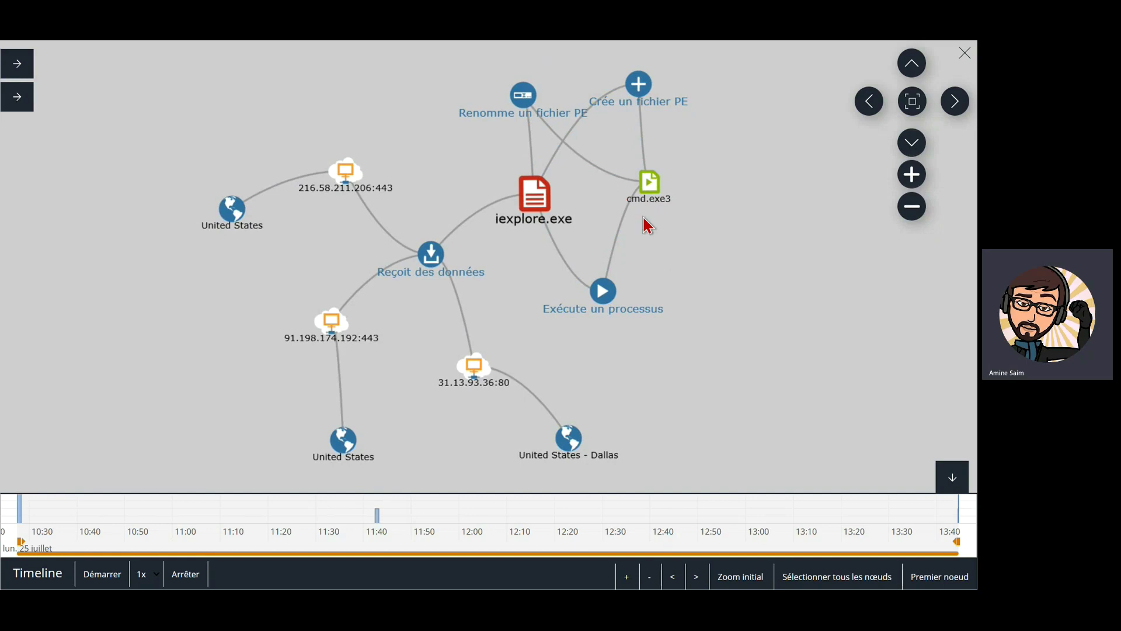
{"action": "left_click_drag", "start_coordinate": [625, 105], "coordinate": [593, 217]}
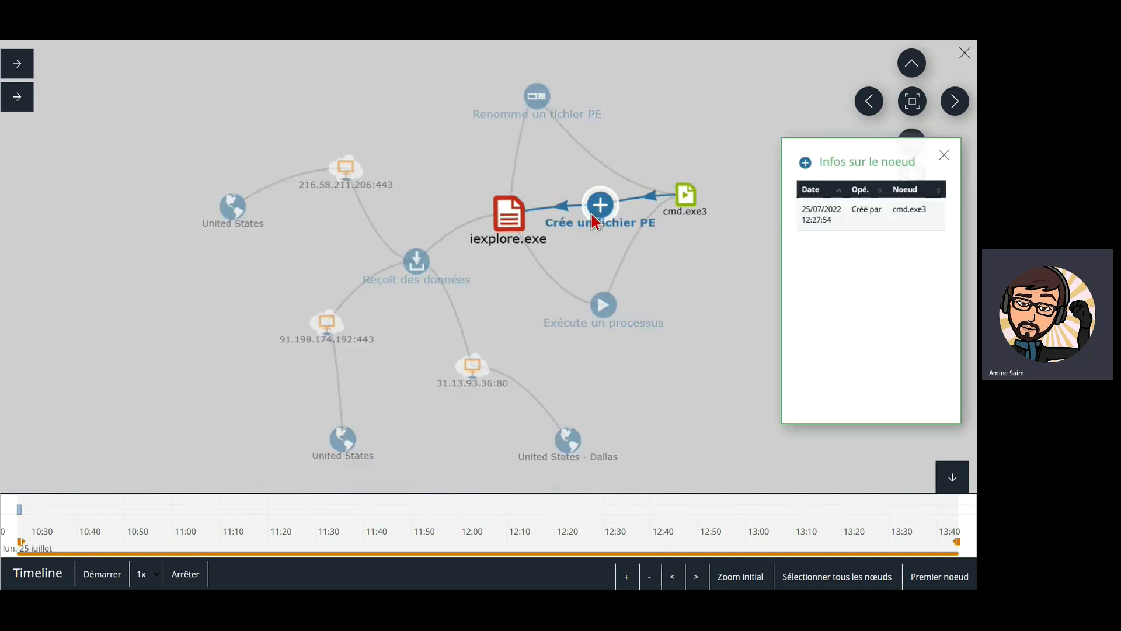
{"action": "left_click", "coordinate": [721, 254]}
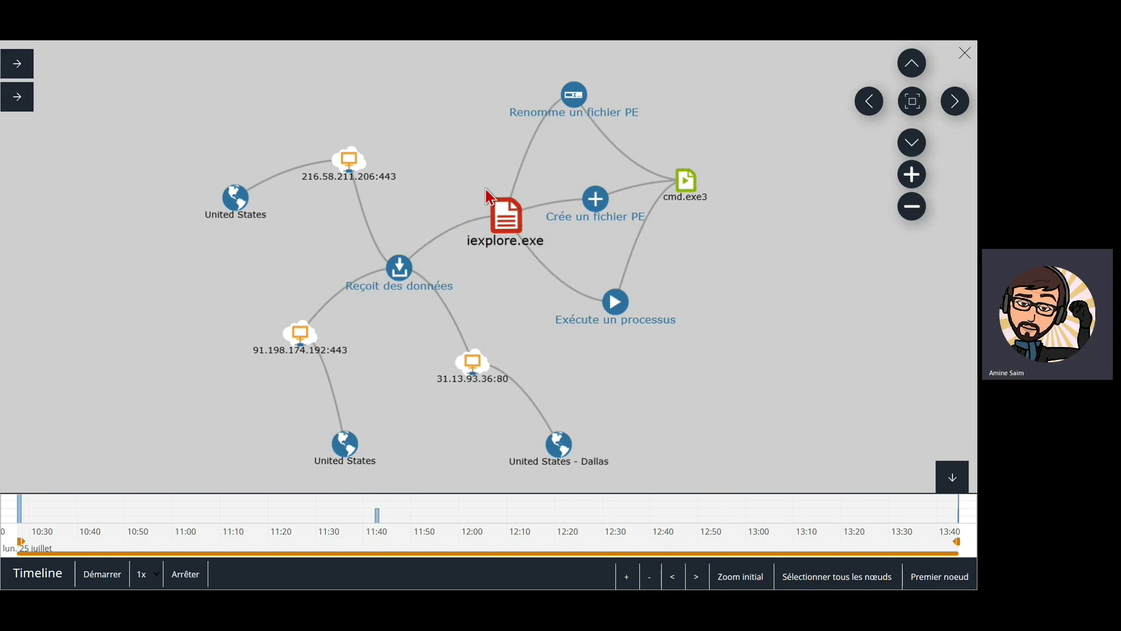
Inspect the iexplore.exe node, close the activity graph, and return to the exploit activity list.
{"action": "left_click", "coordinate": [503, 217]}
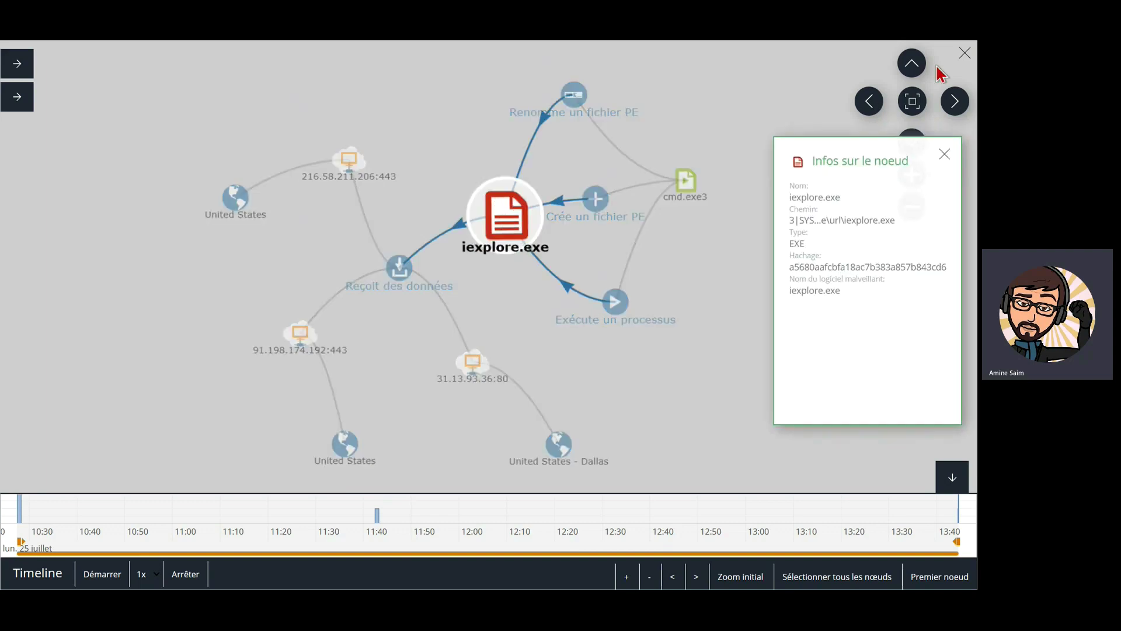
{"action": "left_click", "coordinate": [963, 54]}
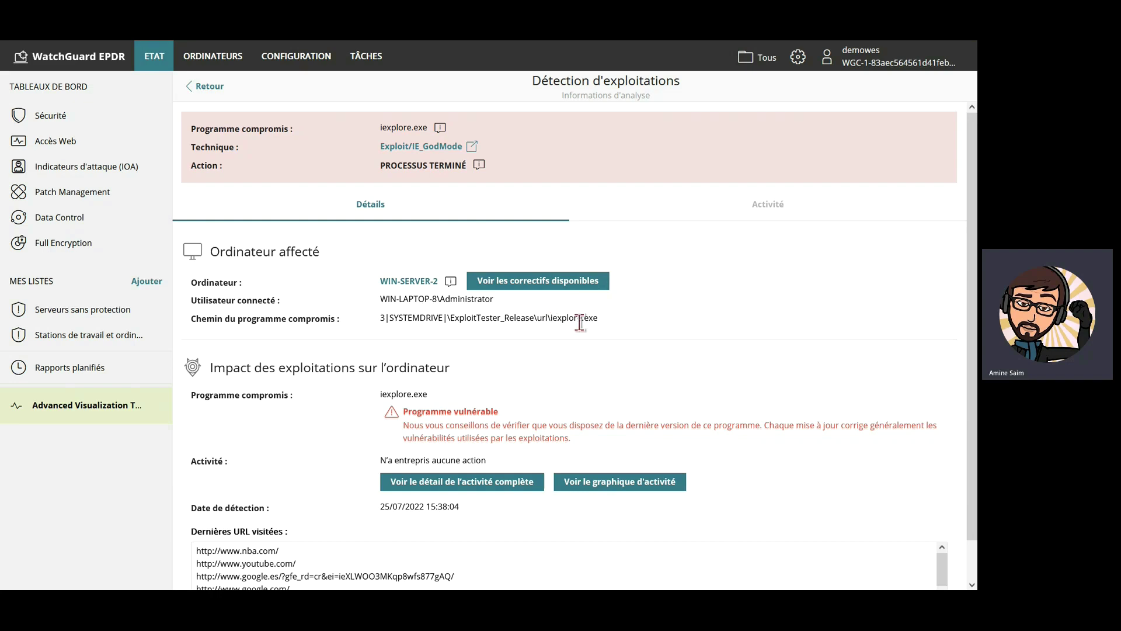
{"action": "left_click", "coordinate": [206, 88]}
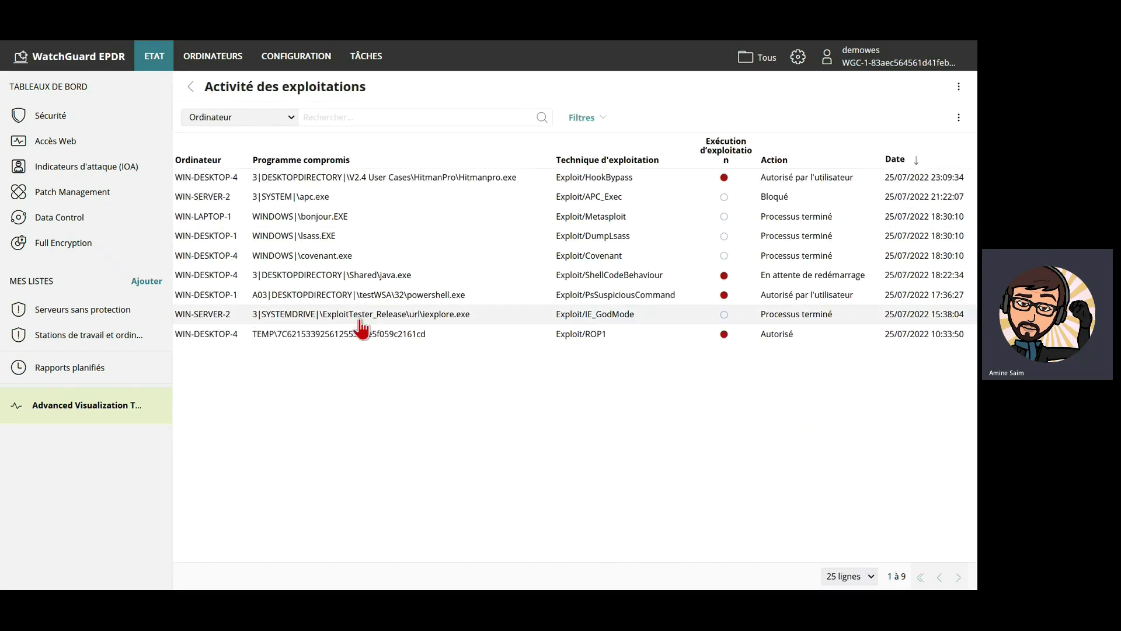
Reopen the iexplore.exe detection on WIN-SERVER-2, review its last visited URLs, and return to the security dashboard.
{"action": "left_click", "coordinate": [423, 316]}
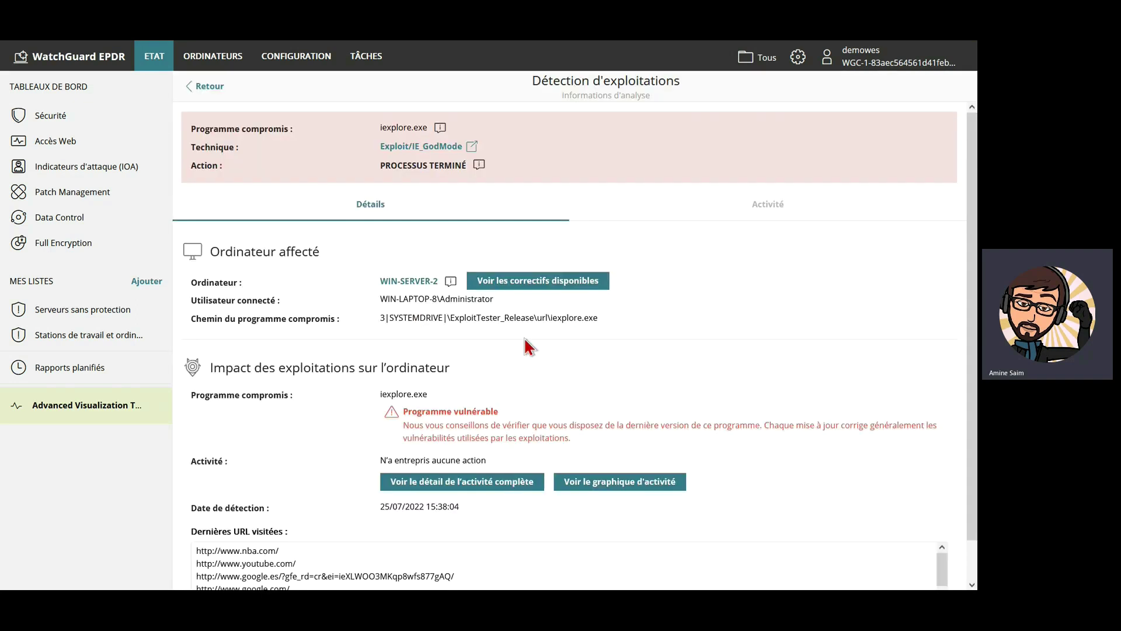
{"action": "scroll", "coordinate": [528, 350], "scroll_direction": "down", "scroll_amount": 1}
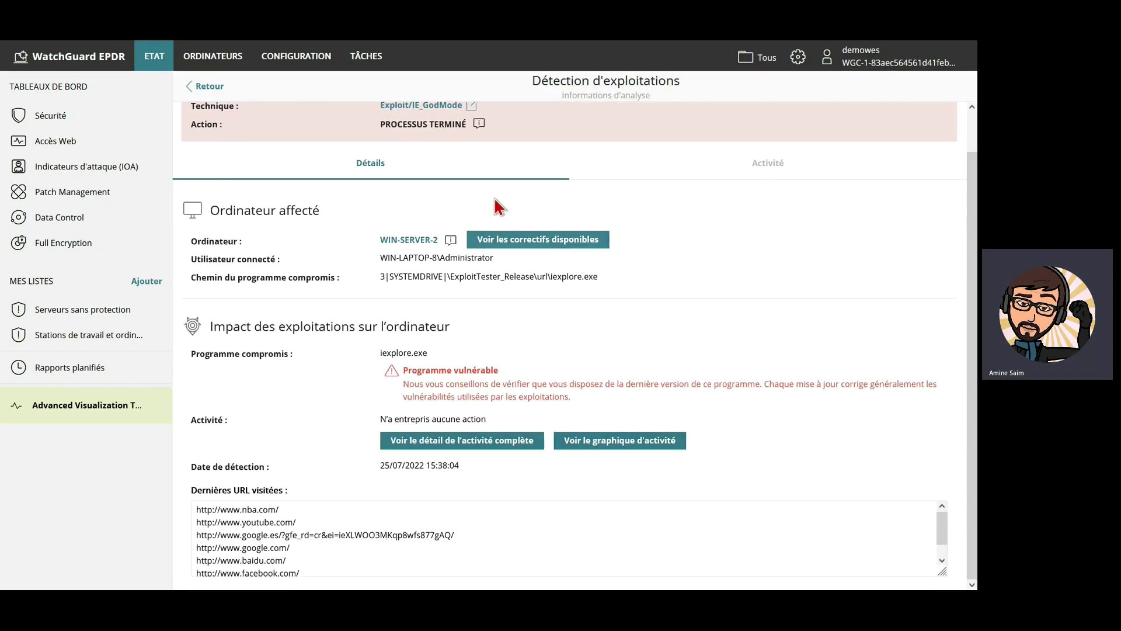
{"action": "left_click", "coordinate": [199, 91]}
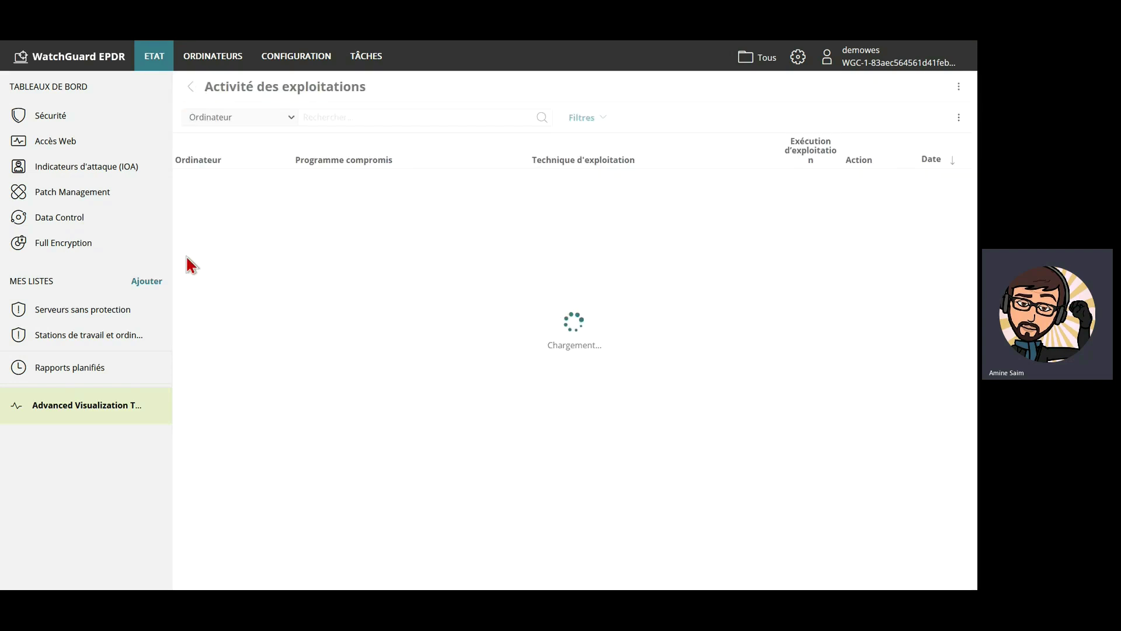
{"action": "left_click", "coordinate": [154, 56]}
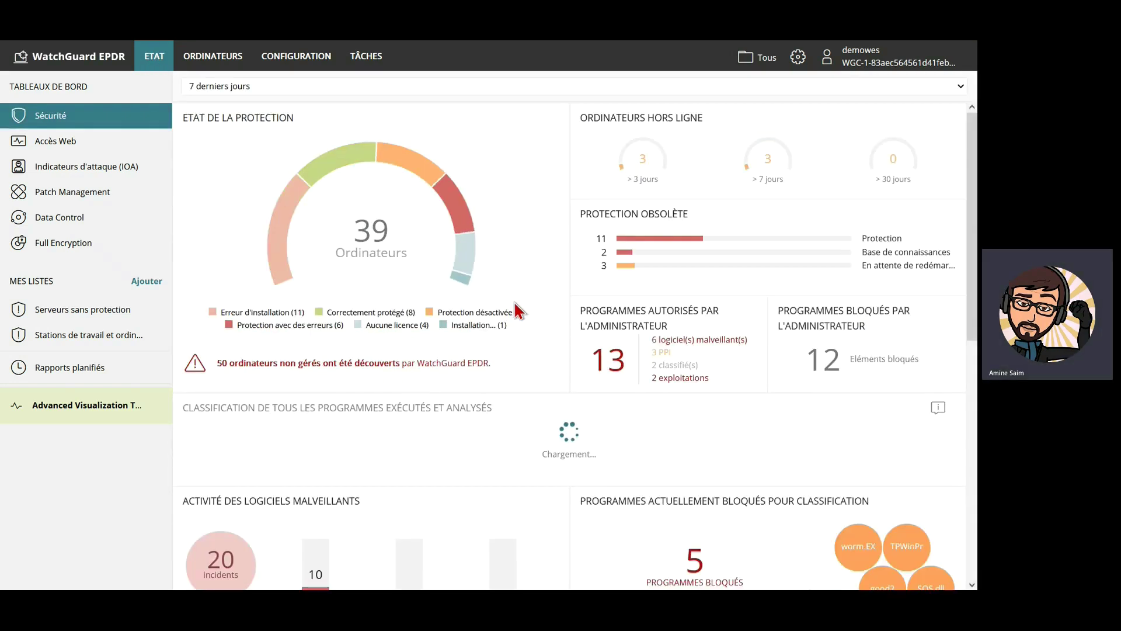
View the list of blocked devices from the antivirus threats section, and return to the security dashboard.
{"action": "scroll", "coordinate": [518, 309], "scroll_direction": "down", "scroll_amount": 8}
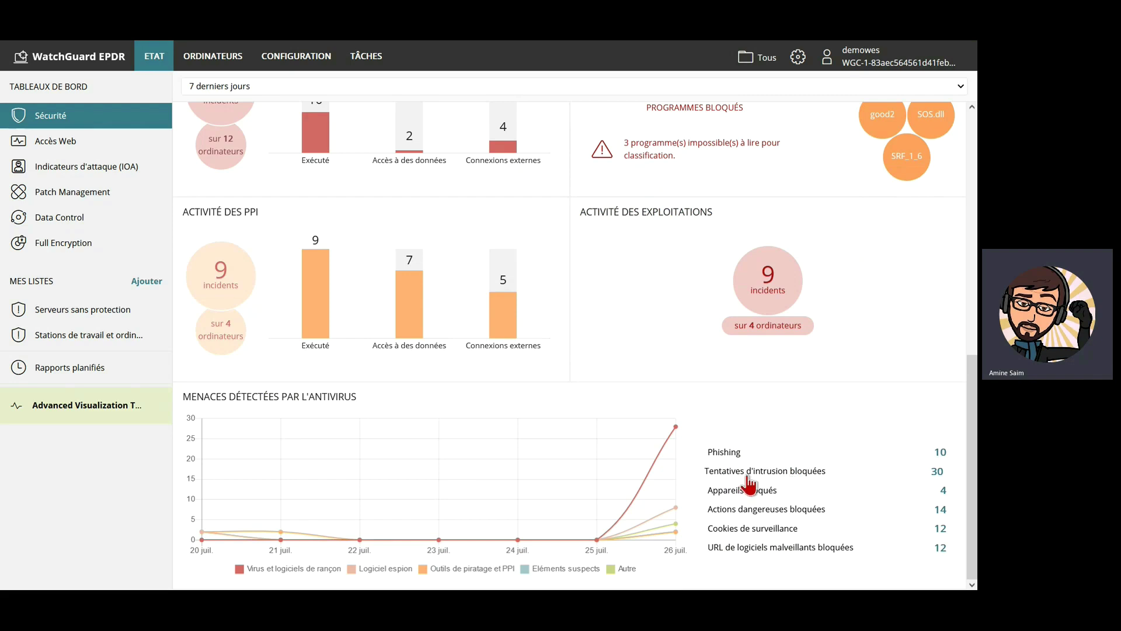
{"action": "left_click", "coordinate": [719, 501]}
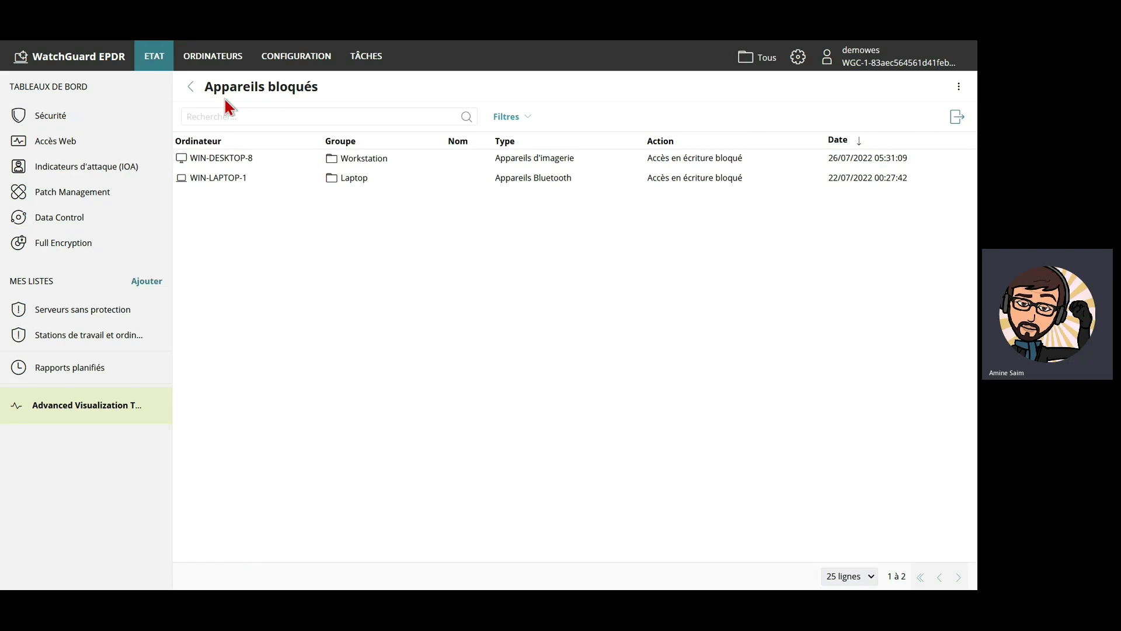
{"action": "left_click", "coordinate": [193, 90]}
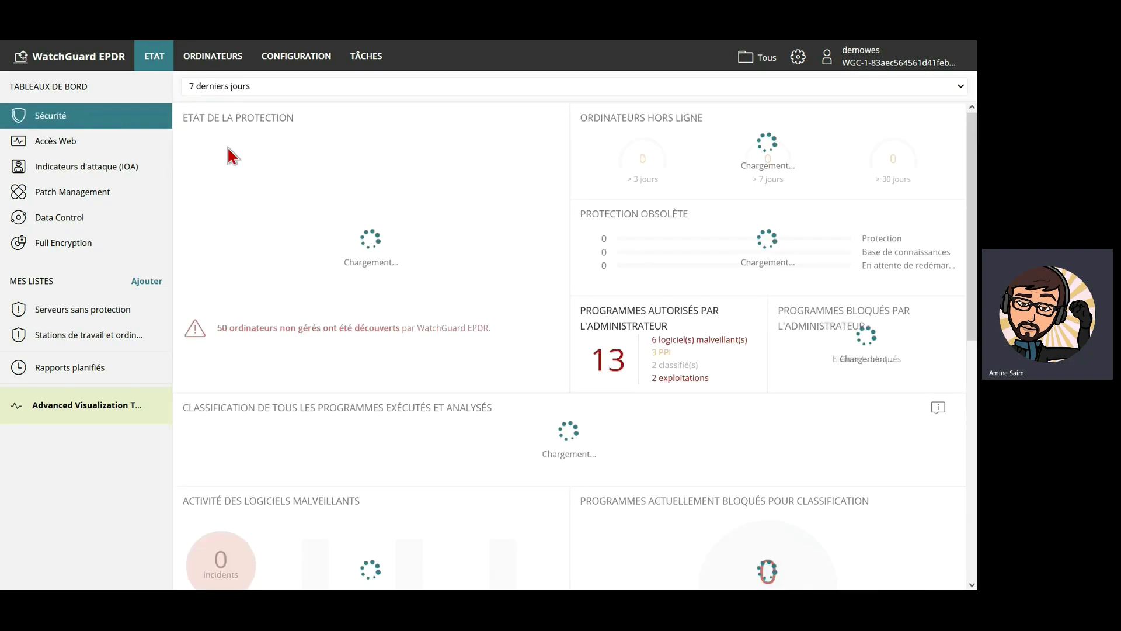
Review the threats detected by the antivirus on the security dashboard, and open the Accès Web dashboard.
{"action": "scroll", "coordinate": [676, 461], "scroll_direction": "down", "scroll_amount": 1}
{"action": "scroll", "coordinate": [676, 462], "scroll_direction": "down", "scroll_amount": 6}
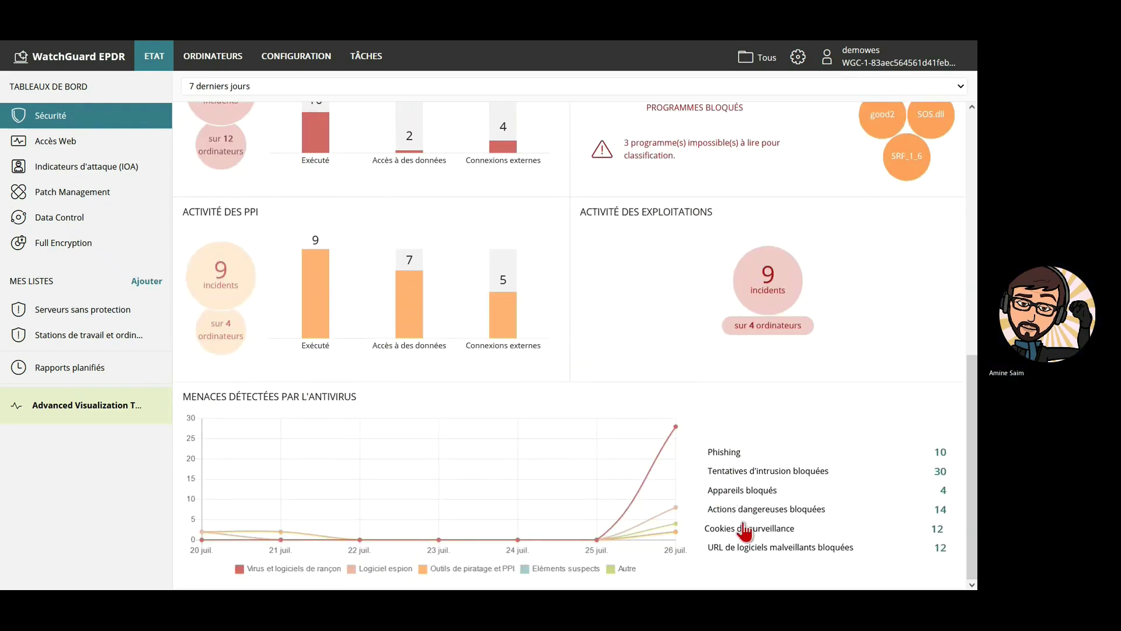
{"action": "scroll", "coordinate": [271, 305], "scroll_direction": "up", "scroll_amount": 6}
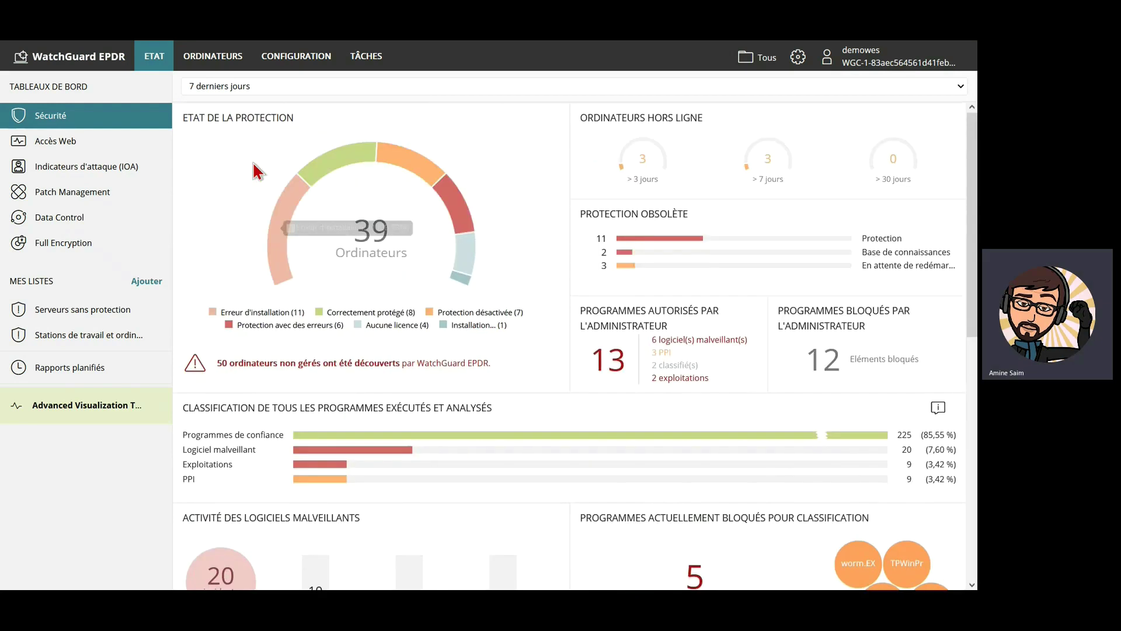
{"action": "left_click", "coordinate": [78, 153]}
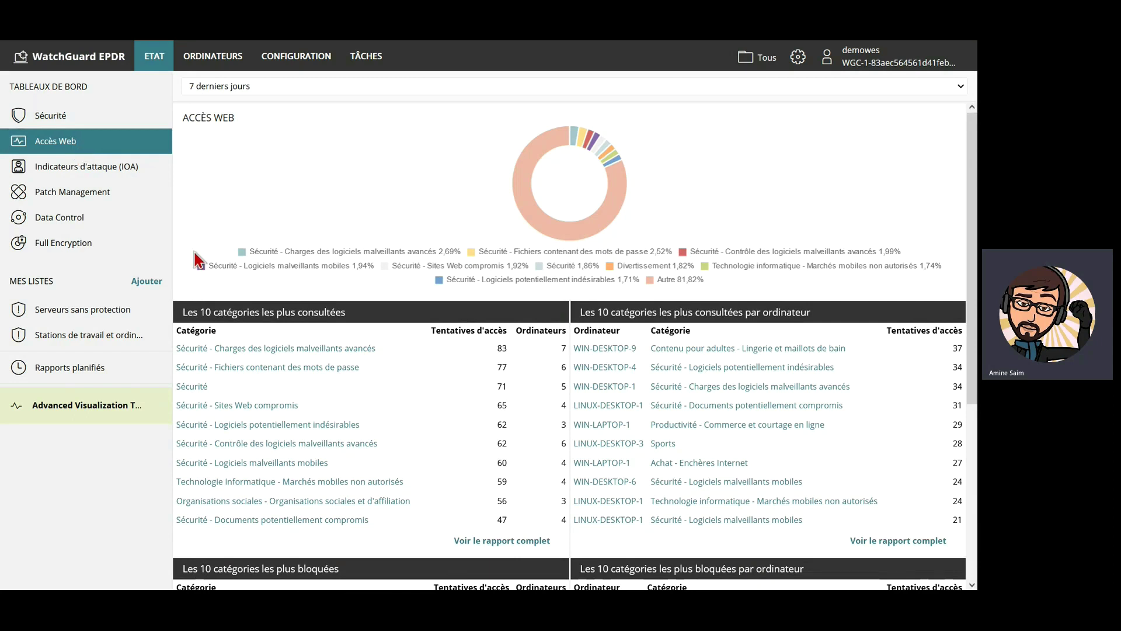
{"action": "left_click_drag", "start_coordinate": [380, 533], "coordinate": [188, 350]}
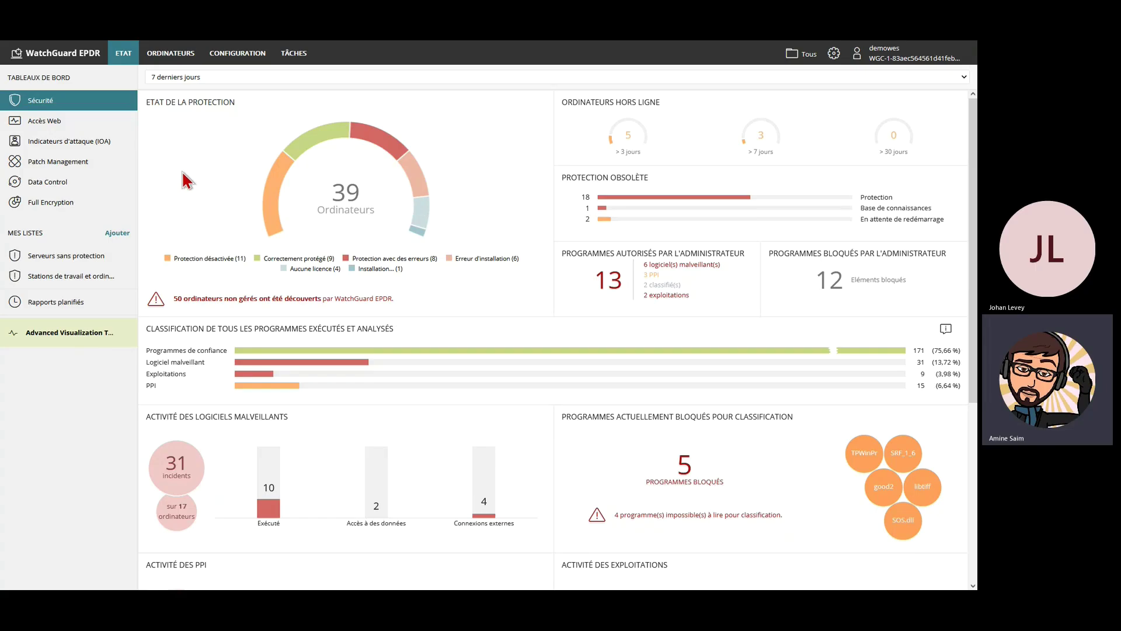
Open the IOS-4 device from the computer protection status list, and zoom in on its location map.
{"action": "left_click", "coordinate": [346, 213]}
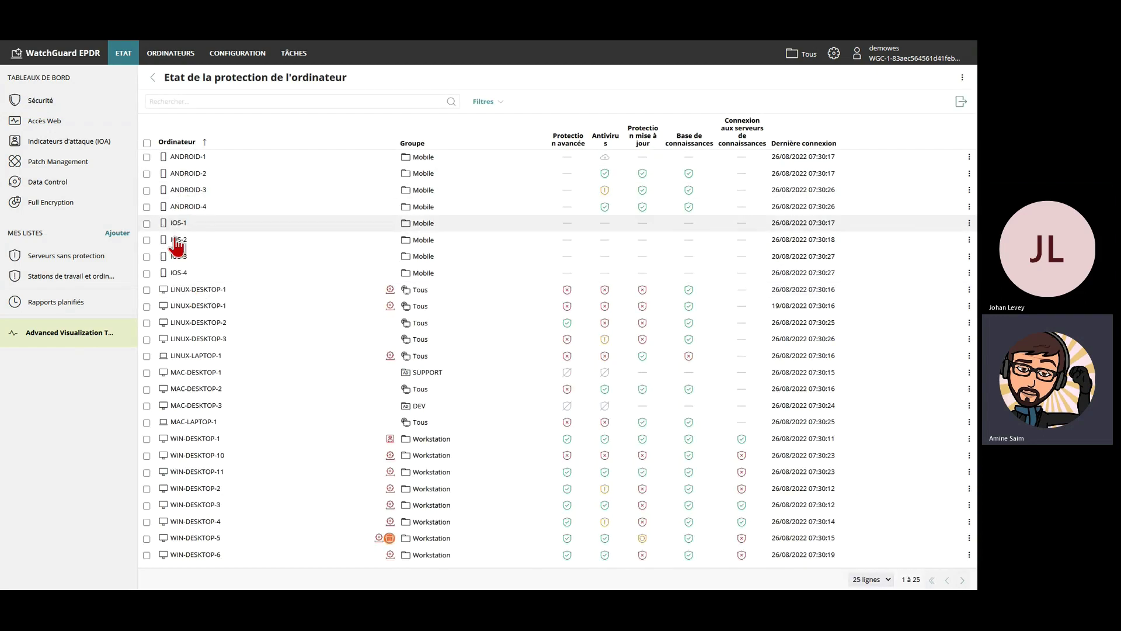
{"action": "left_click", "coordinate": [162, 274]}
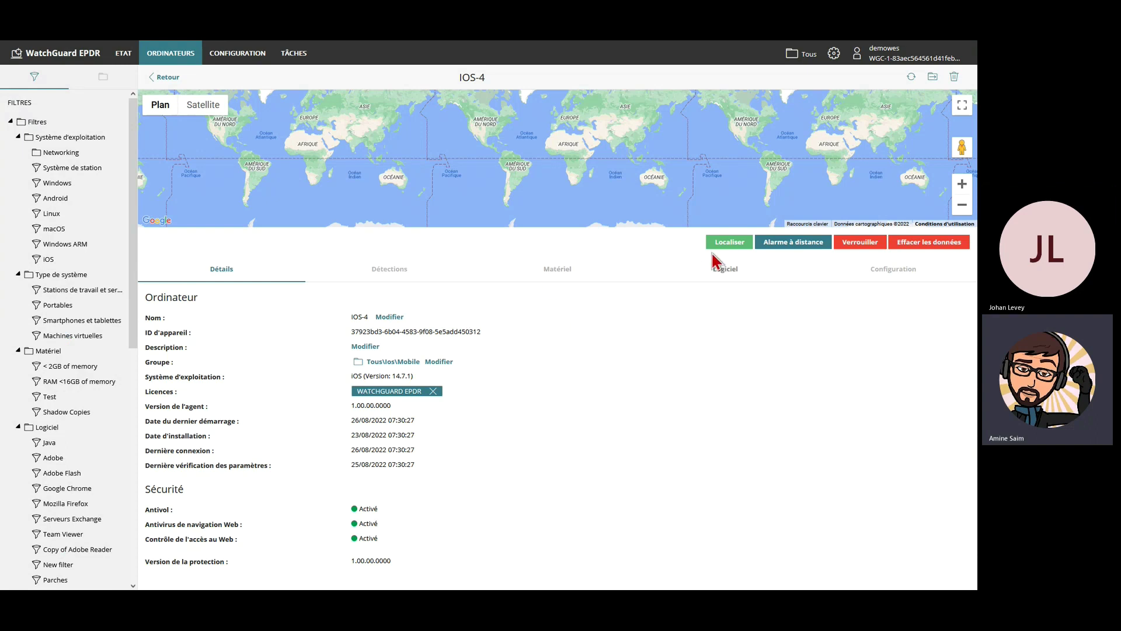
{"action": "left_click", "coordinate": [726, 242]}
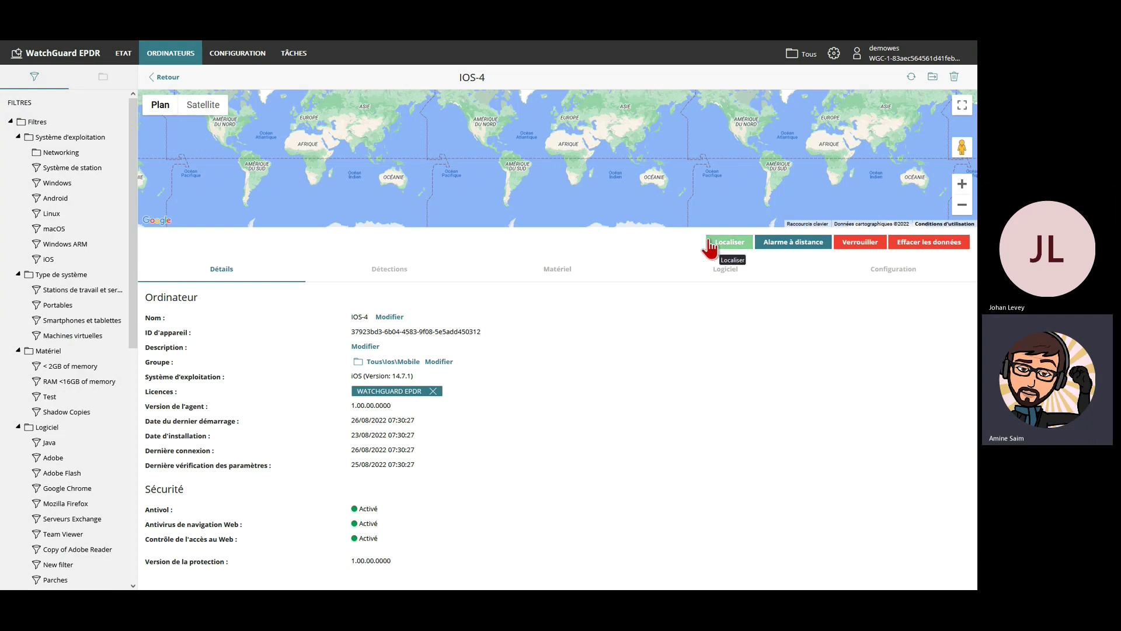
{"action": "left_click", "coordinate": [962, 184]}
{"action": "left_click", "coordinate": [961, 183]}
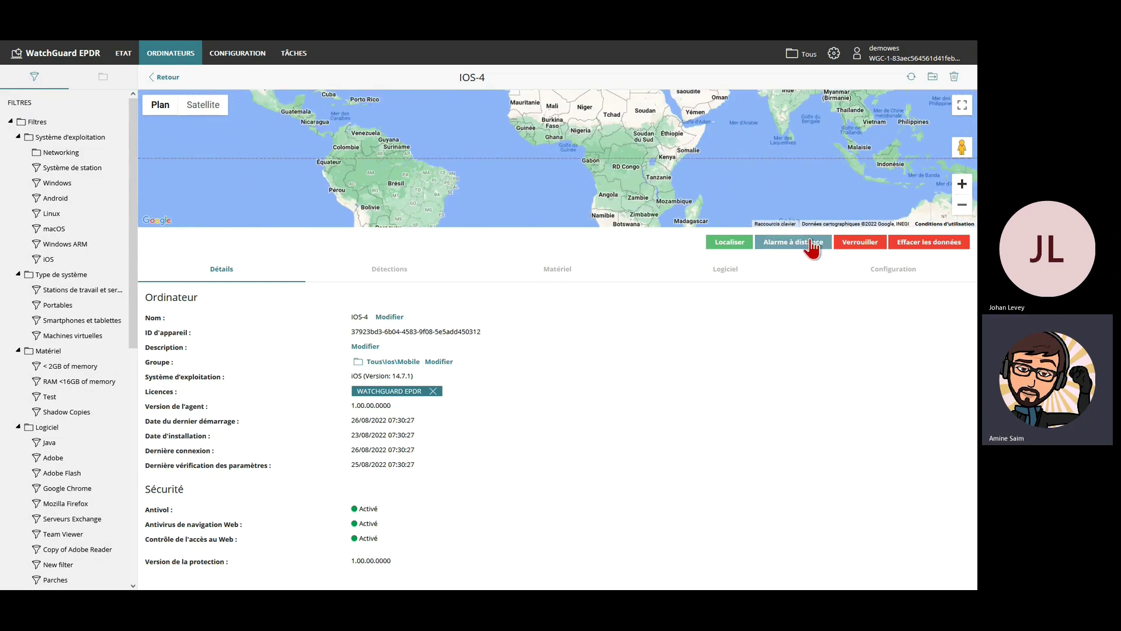
View the device lock dialog for IOS-4, and close it without locking the device.
{"action": "left_click", "coordinate": [856, 246]}
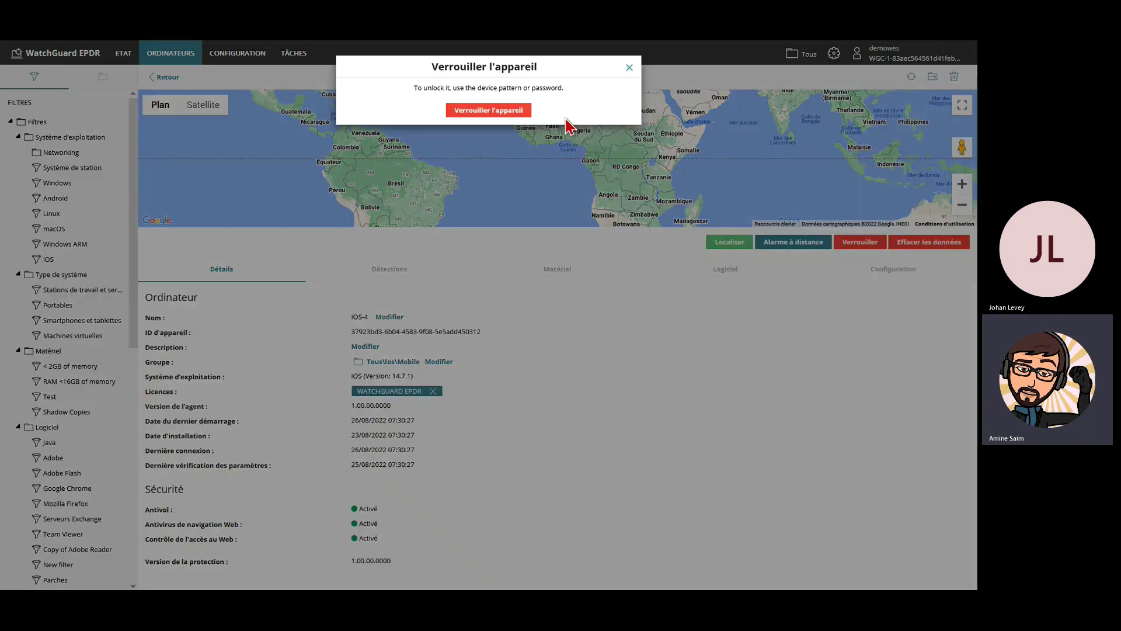
{"action": "left_click", "coordinate": [629, 69]}
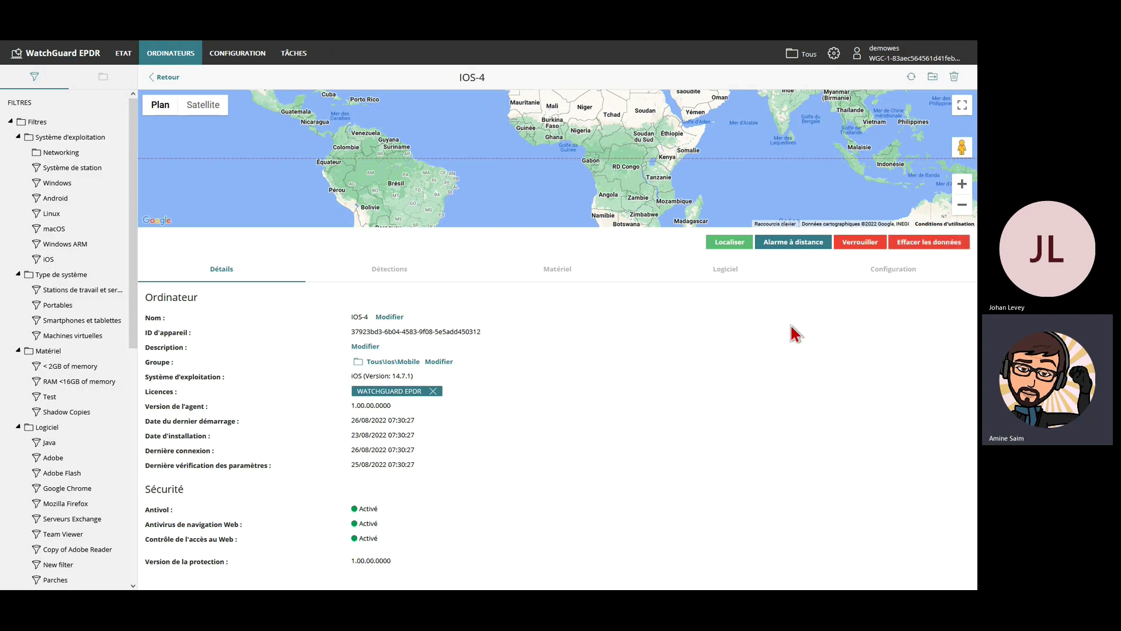
Review the Service Threat Hunting definitions and both ends of the MITRE ATT&CK matrix on the Indicateurs d'attaque (IOA) dashboard.
{"action": "left_click", "coordinate": [119, 167]}
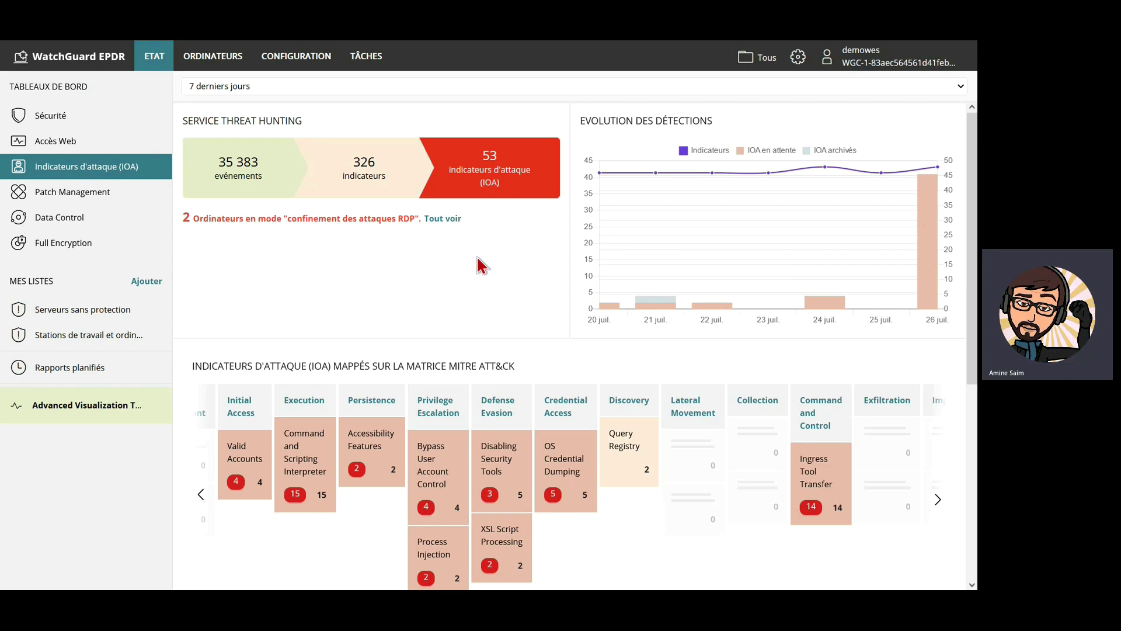
{"action": "mouse_move", "coordinate": [492, 154]}
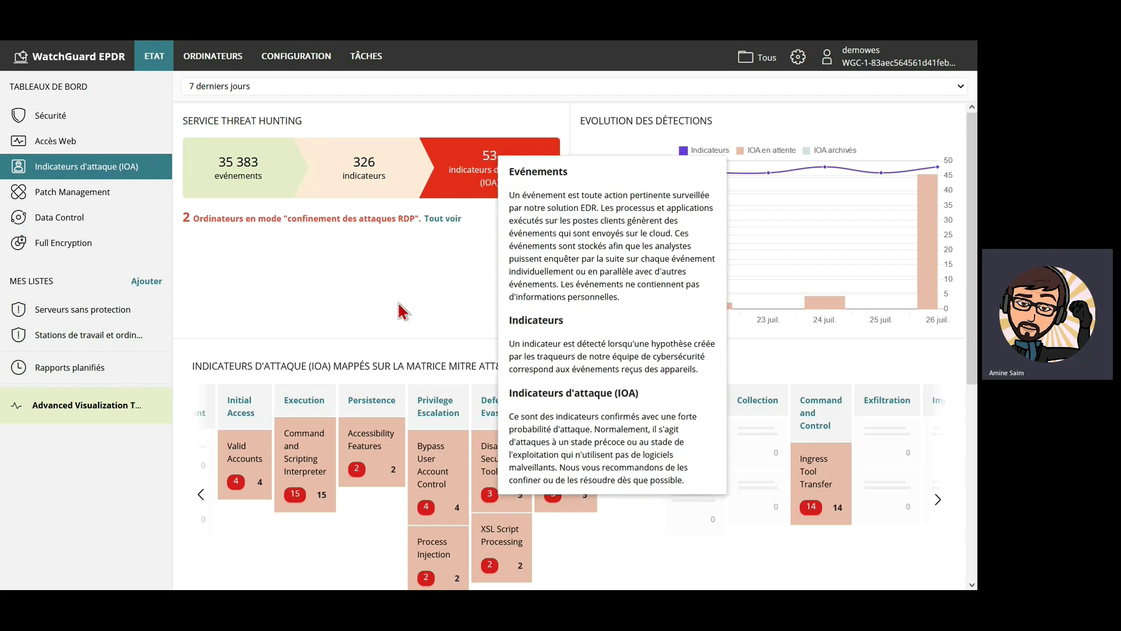
{"action": "left_click", "coordinate": [199, 507]}
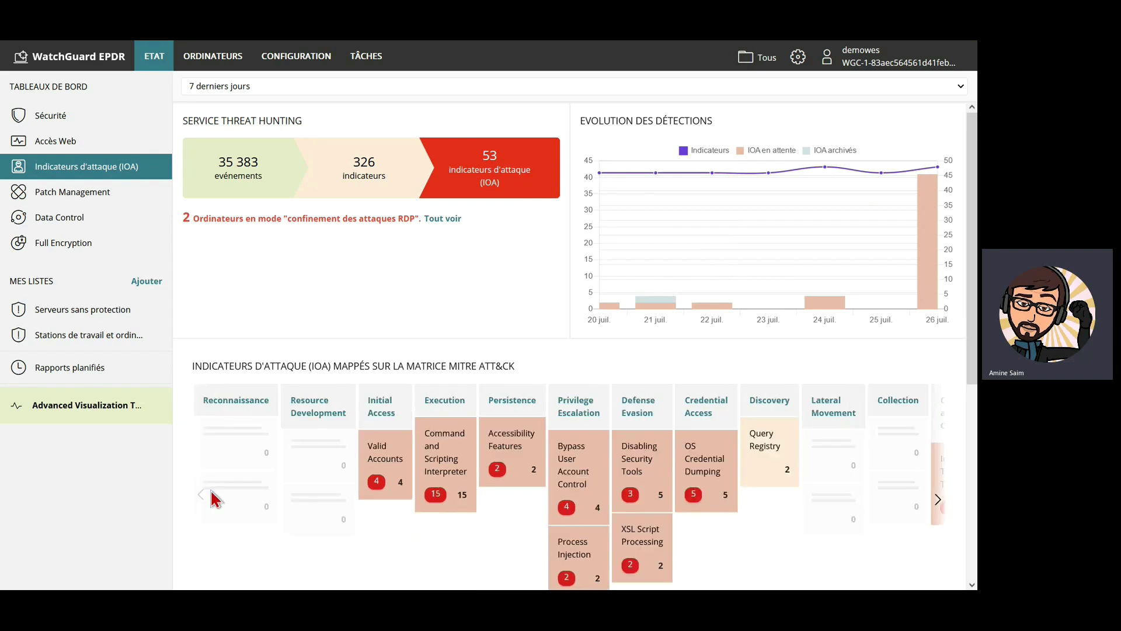
{"action": "mouse_move", "coordinate": [494, 151]}
{"action": "left_click", "coordinate": [936, 500]}
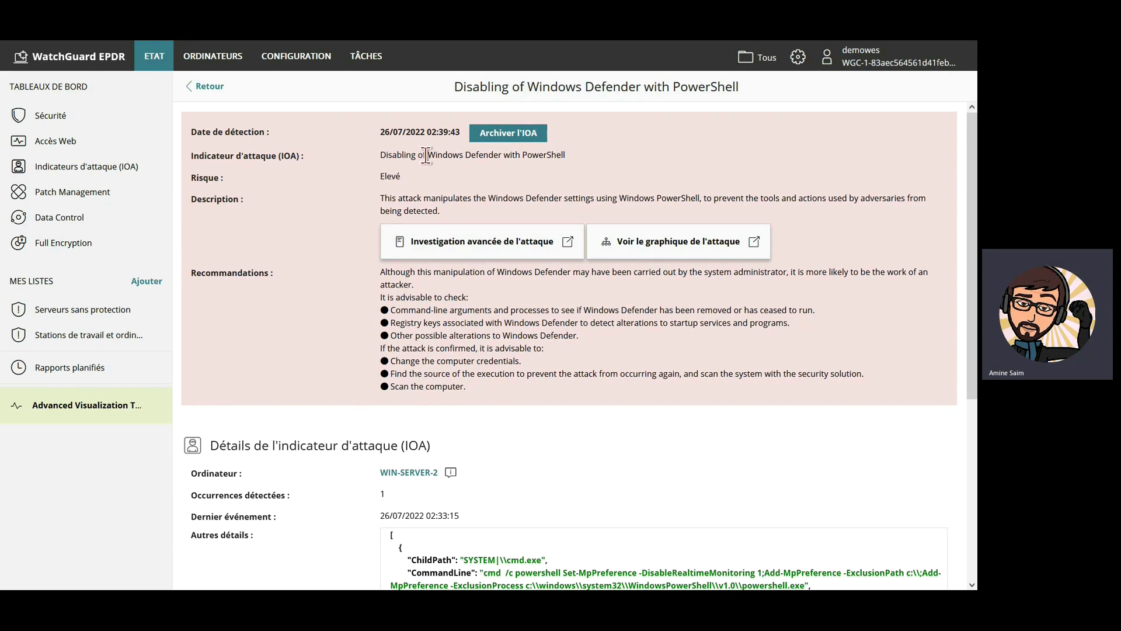
Leave the Windows Defender attack indicator for the security dashboard, and open WIN-DESKTOP-11 from the computer protection status list.
{"action": "left_click", "coordinate": [86, 166]}
{"action": "left_click", "coordinate": [66, 120]}
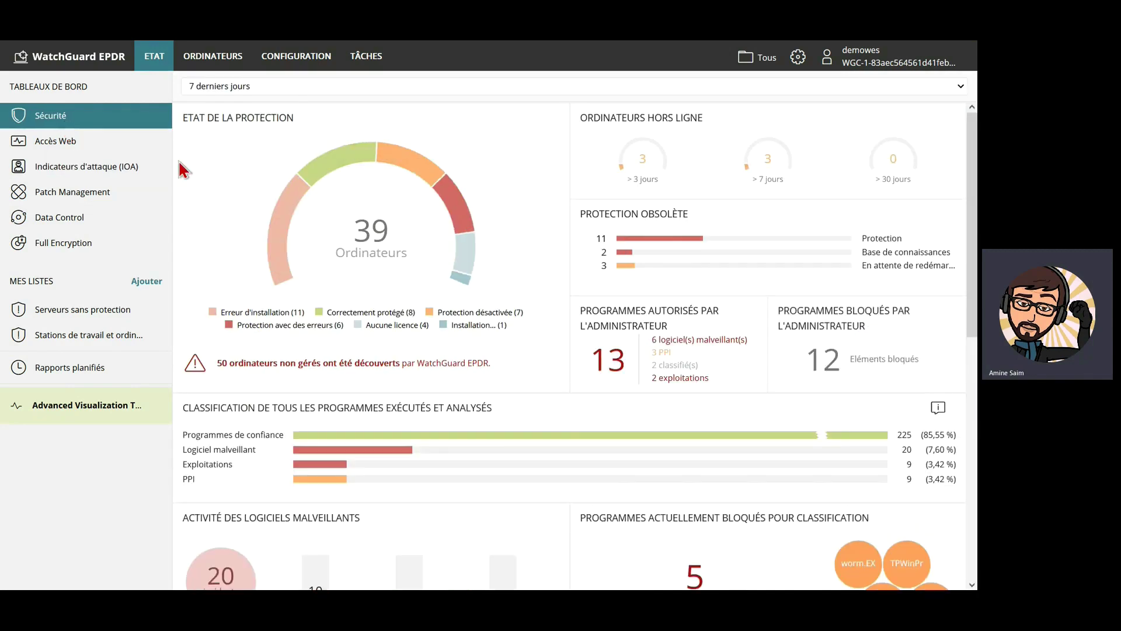
{"action": "left_click", "coordinate": [360, 251]}
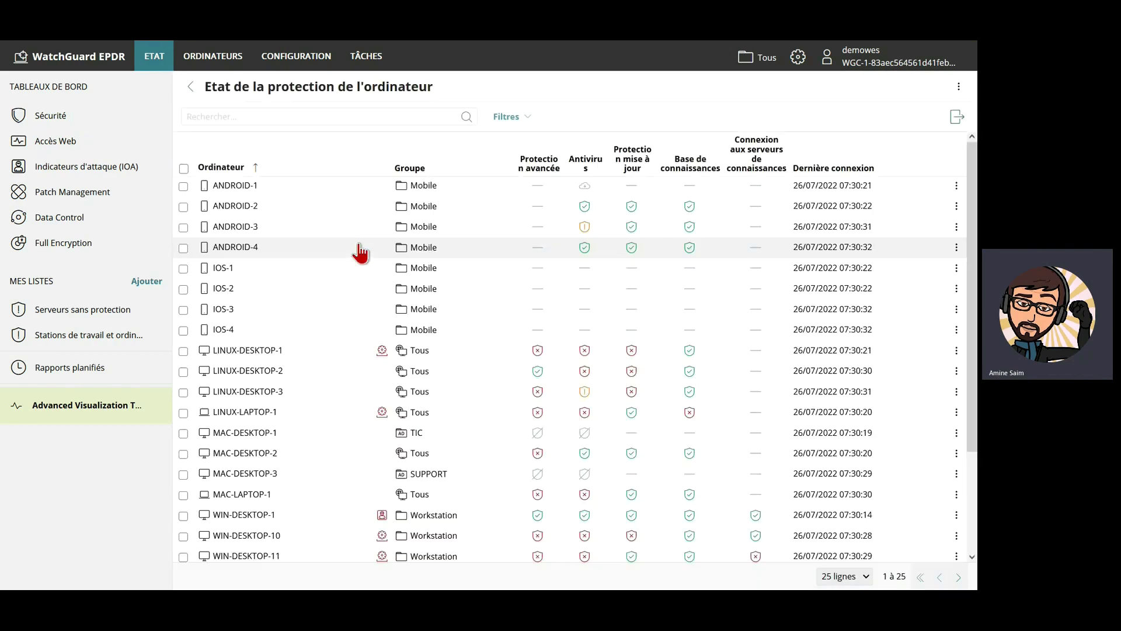
{"action": "scroll", "coordinate": [242, 455], "scroll_direction": "down", "scroll_amount": 2}
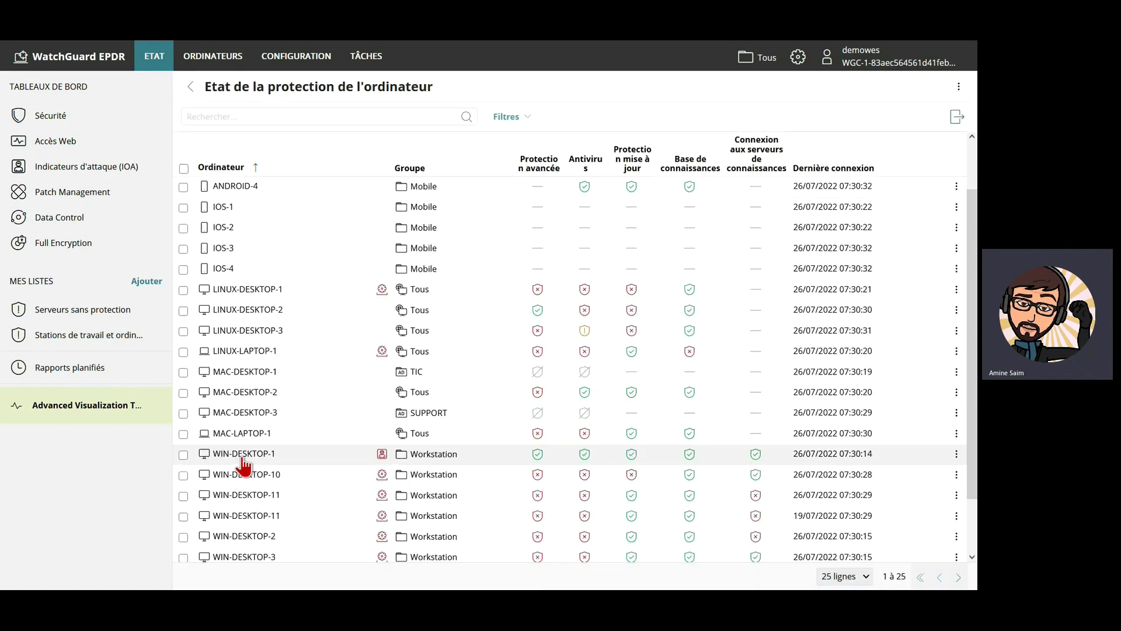
{"action": "left_click", "coordinate": [253, 431]}
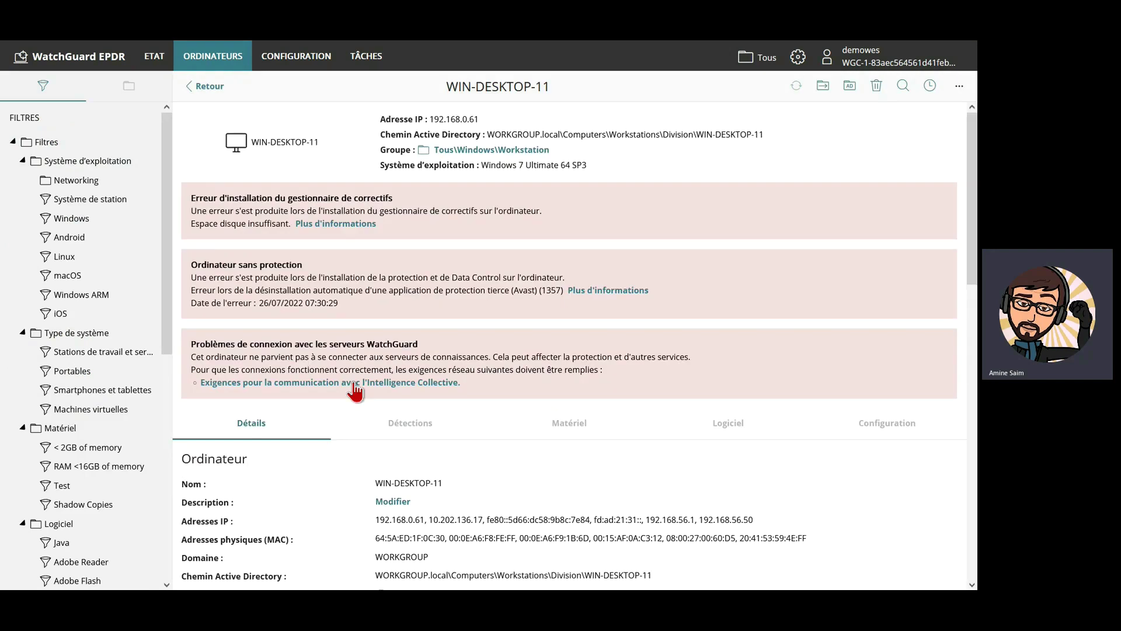
Review the CPU and memory sections of WIN-DESKTOP-11's hardware information.
{"action": "left_click", "coordinate": [588, 426]}
{"action": "left_click", "coordinate": [270, 472]}
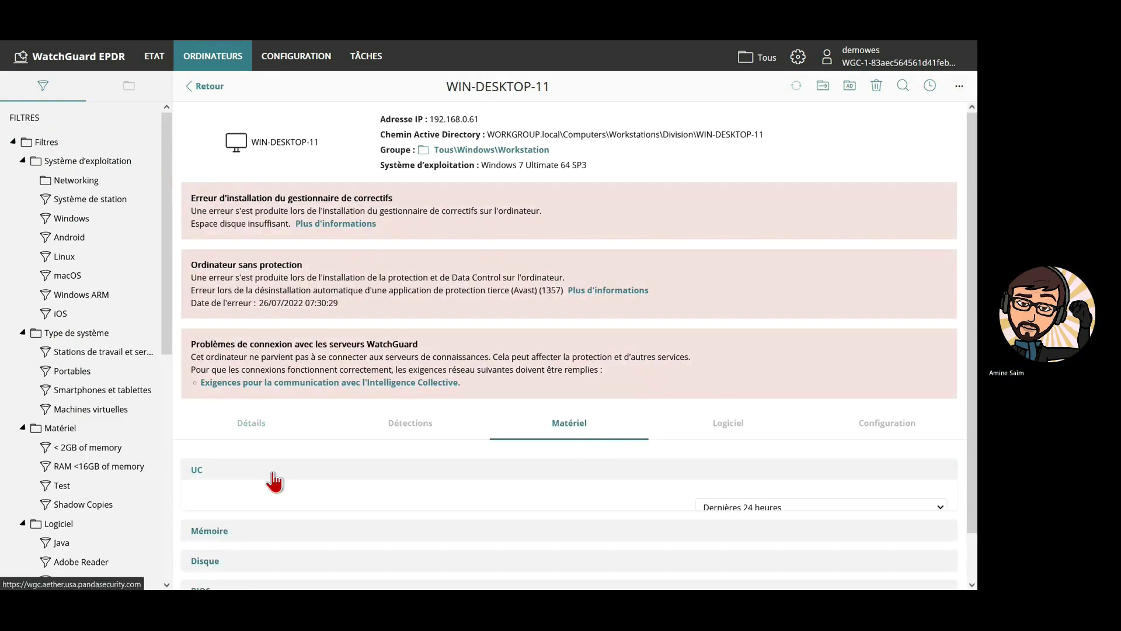
{"action": "scroll", "coordinate": [476, 511], "scroll_direction": "down", "scroll_amount": 3}
{"action": "scroll", "coordinate": [350, 488], "scroll_direction": "down", "scroll_amount": 6}
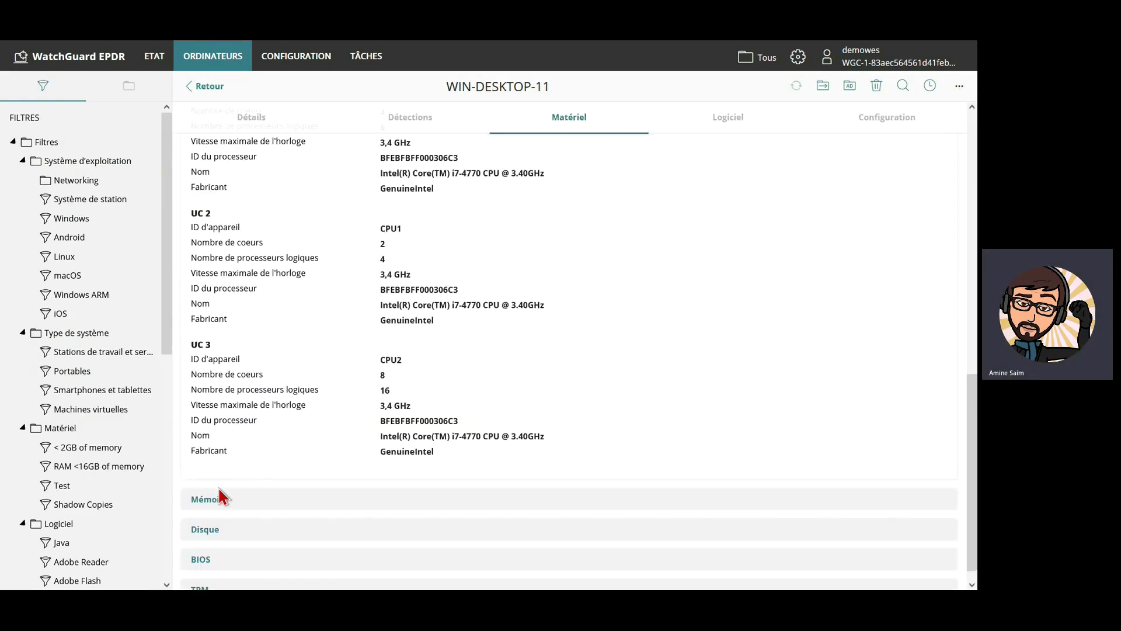
{"action": "left_click", "coordinate": [221, 504]}
{"action": "scroll", "coordinate": [453, 365], "scroll_direction": "down", "scroll_amount": 1}
{"action": "scroll", "coordinate": [467, 351], "scroll_direction": "up", "scroll_amount": 4}
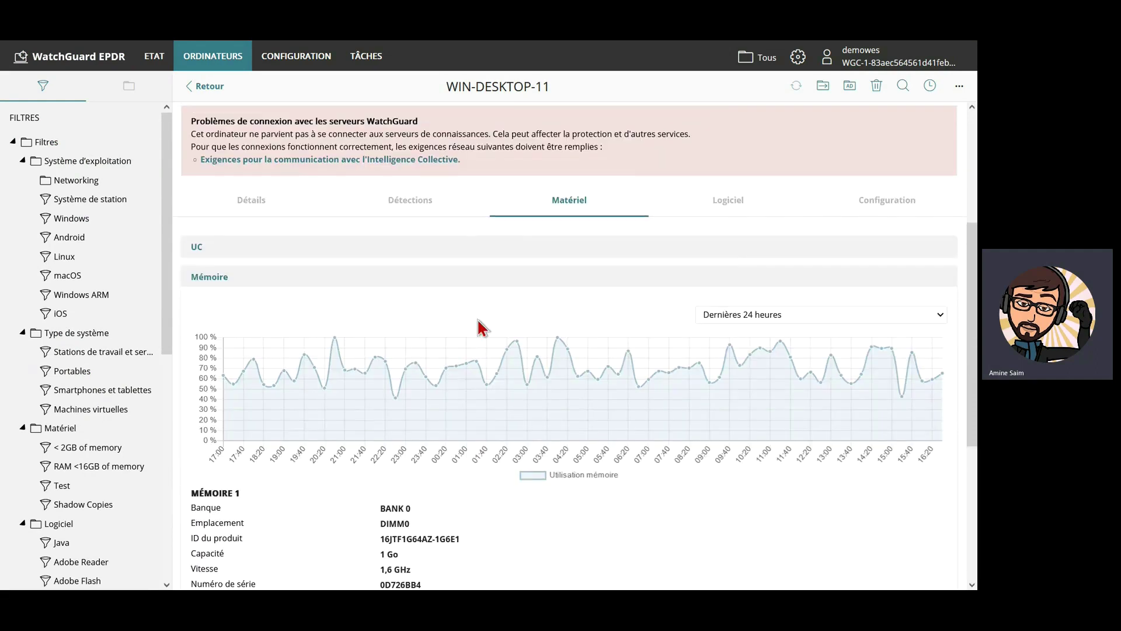
Review the programs installed on WIN-DESKTOP-11, and return to the security dashboard.
{"action": "left_click", "coordinate": [730, 219]}
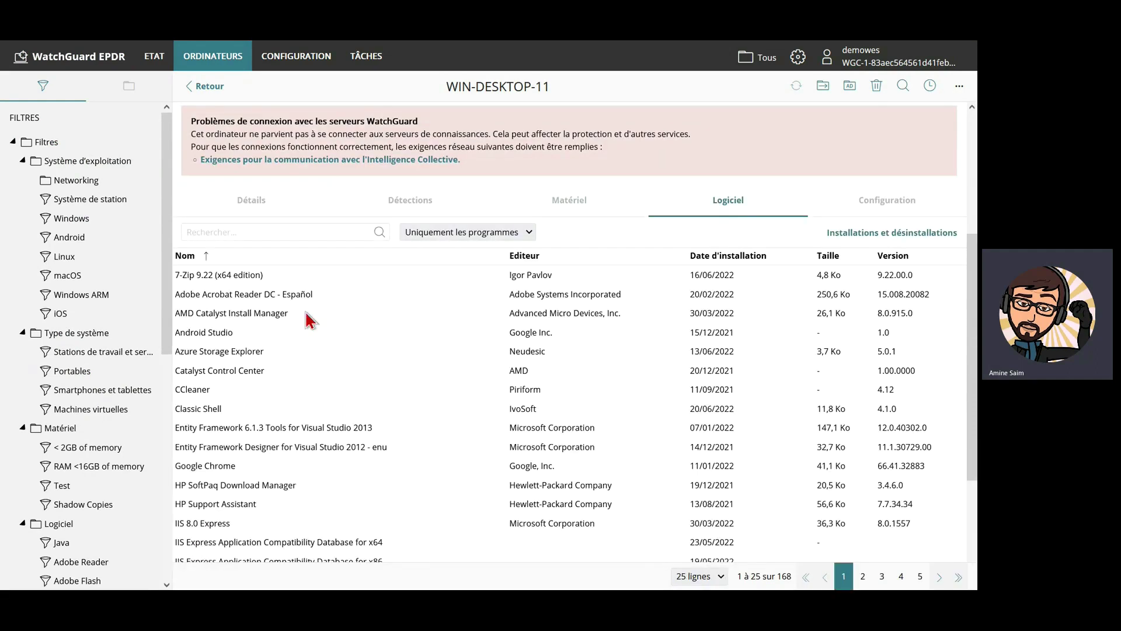
{"action": "scroll", "coordinate": [275, 408], "scroll_direction": "down", "scroll_amount": 3}
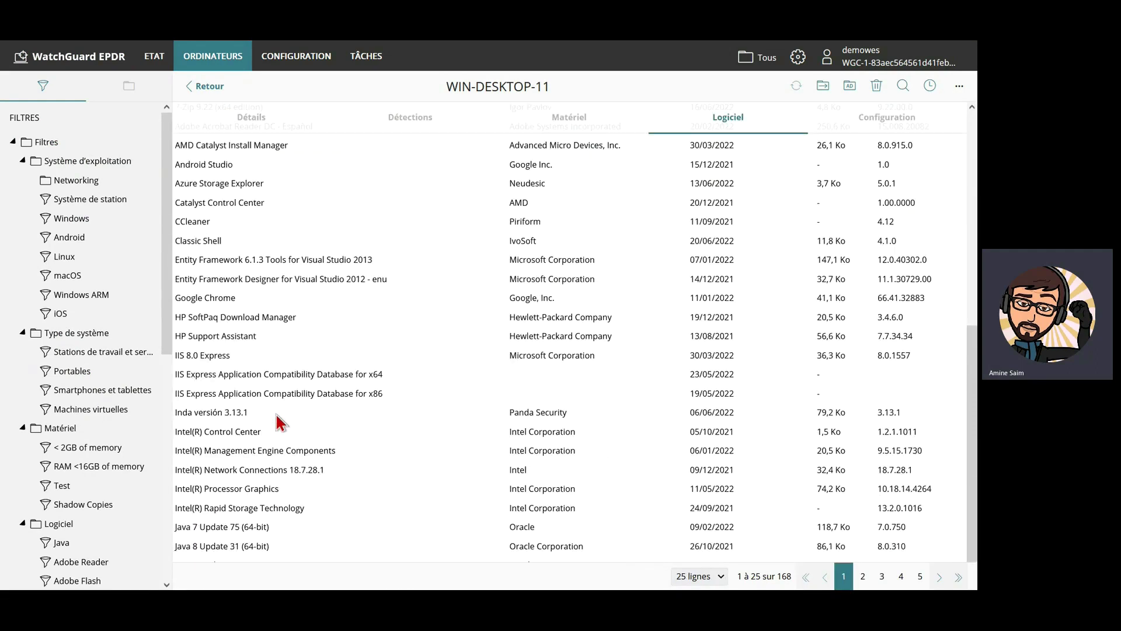
{"action": "scroll", "coordinate": [339, 351], "scroll_direction": "up", "scroll_amount": 3}
{"action": "scroll", "coordinate": [323, 366], "scroll_direction": "up", "scroll_amount": 4}
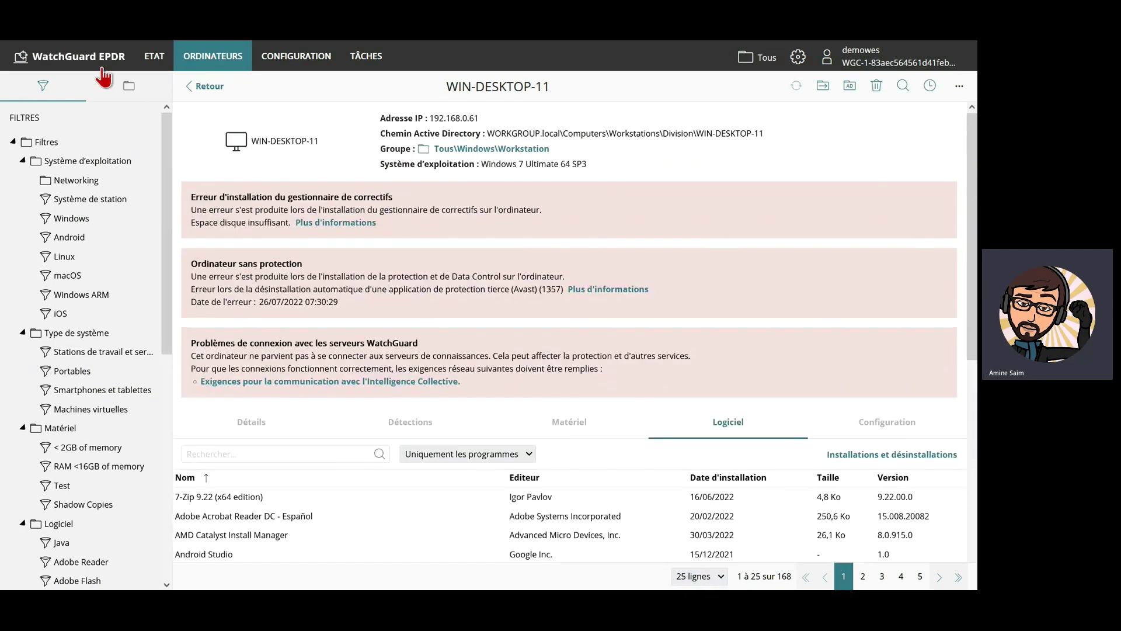
{"action": "left_click", "coordinate": [101, 67]}
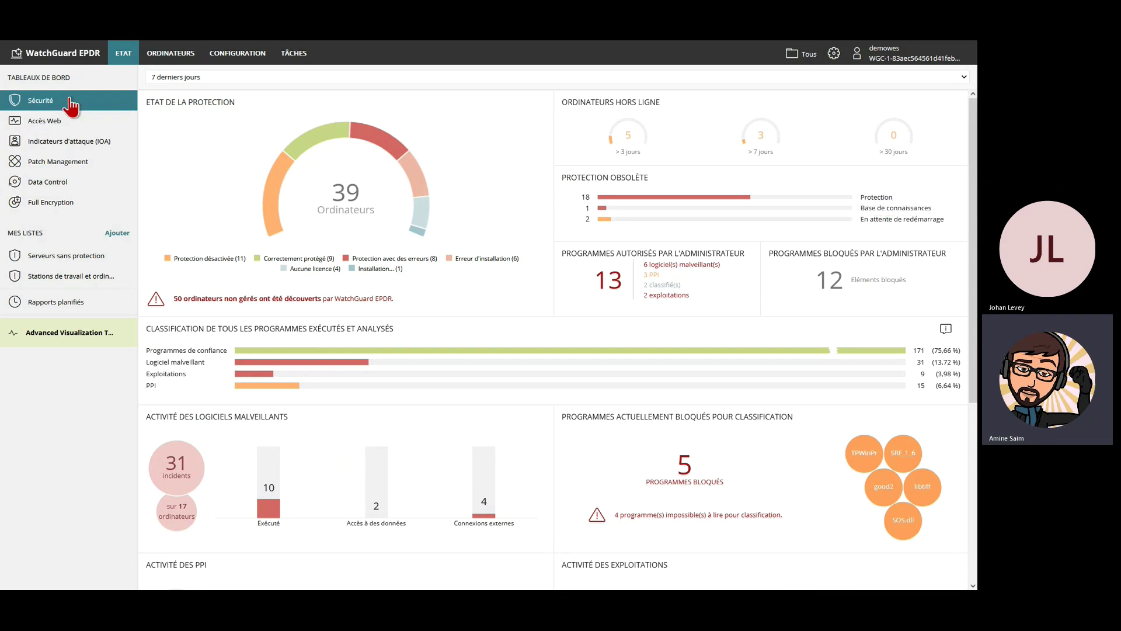
List all available patches from the Patch Management dashboard, and open the Java 8 Update 172 patch for WIN-DESKTOP-11.
{"action": "left_click", "coordinate": [64, 164]}
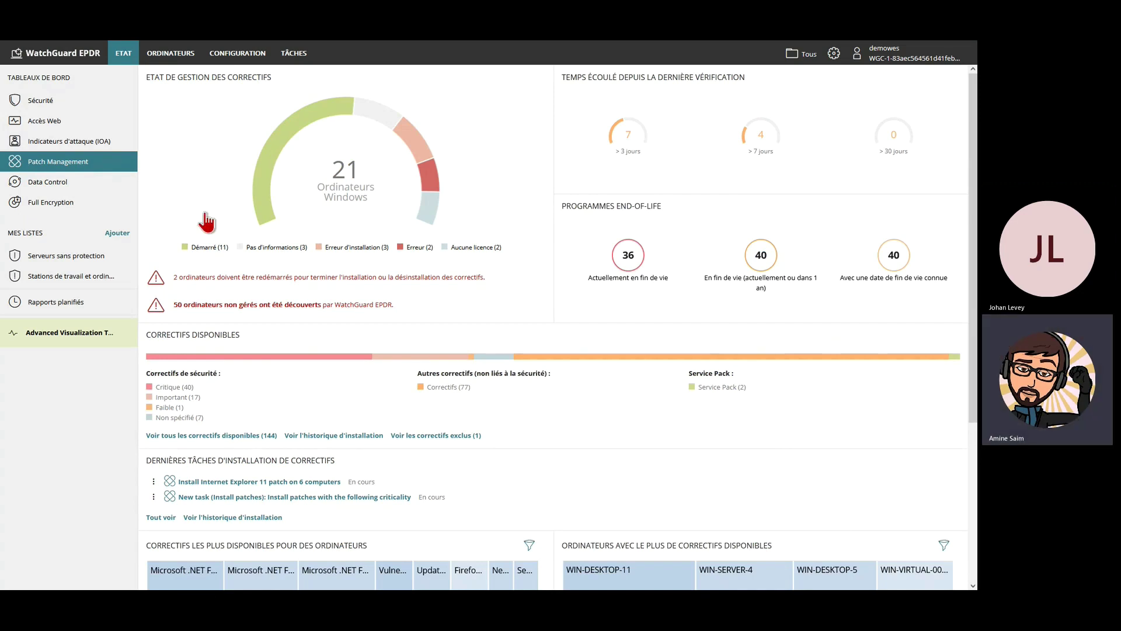
{"action": "left_click", "coordinate": [239, 439]}
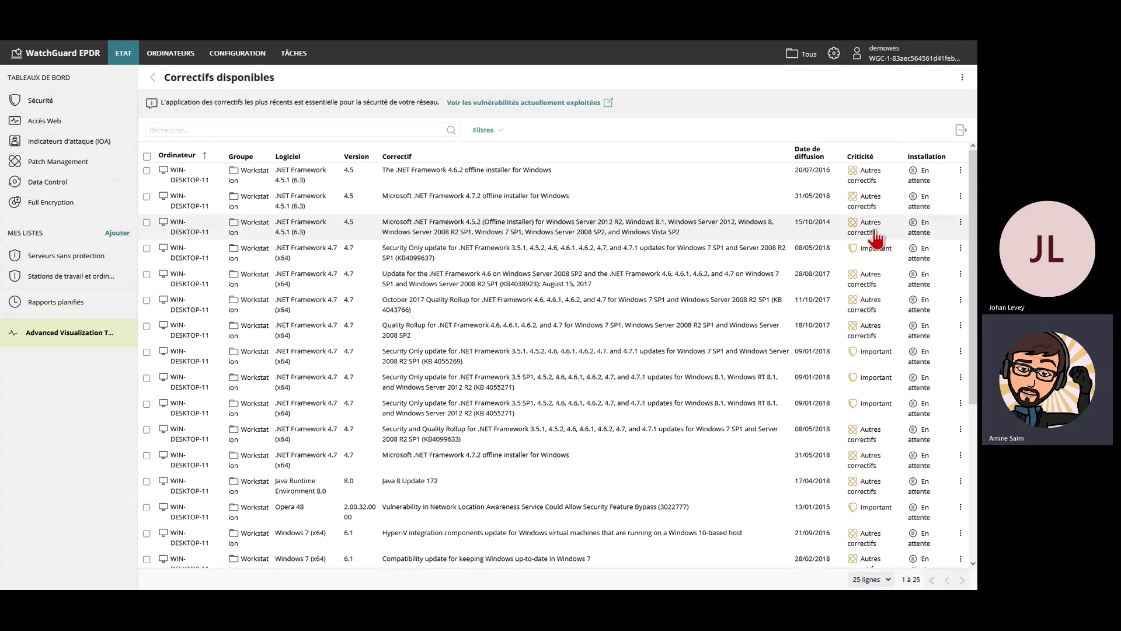
{"action": "scroll", "coordinate": [859, 444], "scroll_direction": "down", "scroll_amount": 3}
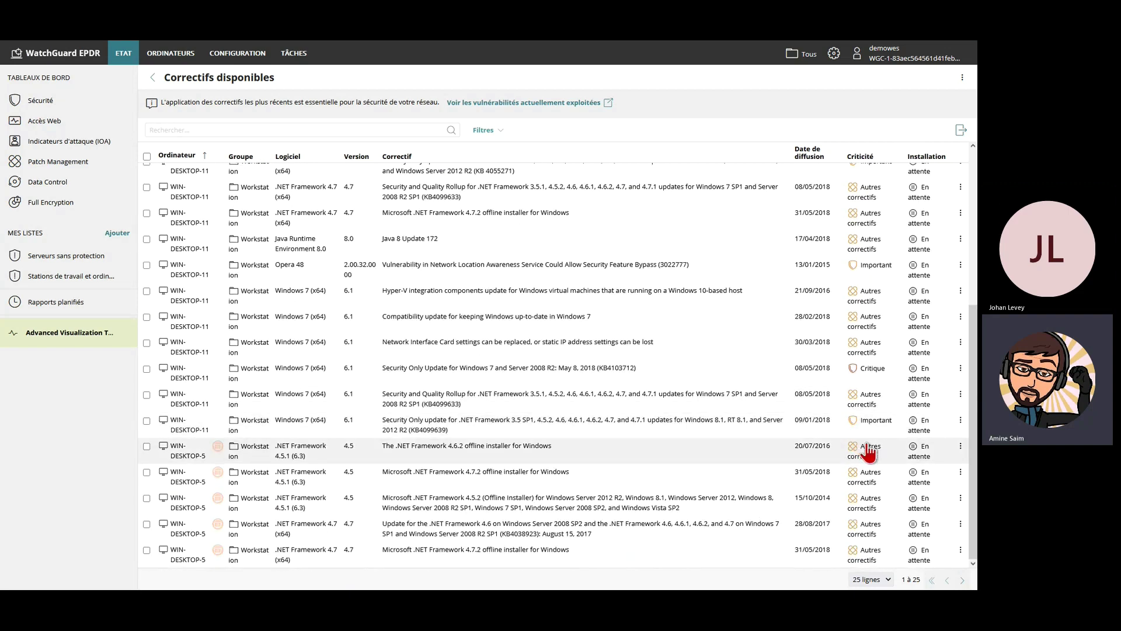
{"action": "left_click", "coordinate": [444, 343]}
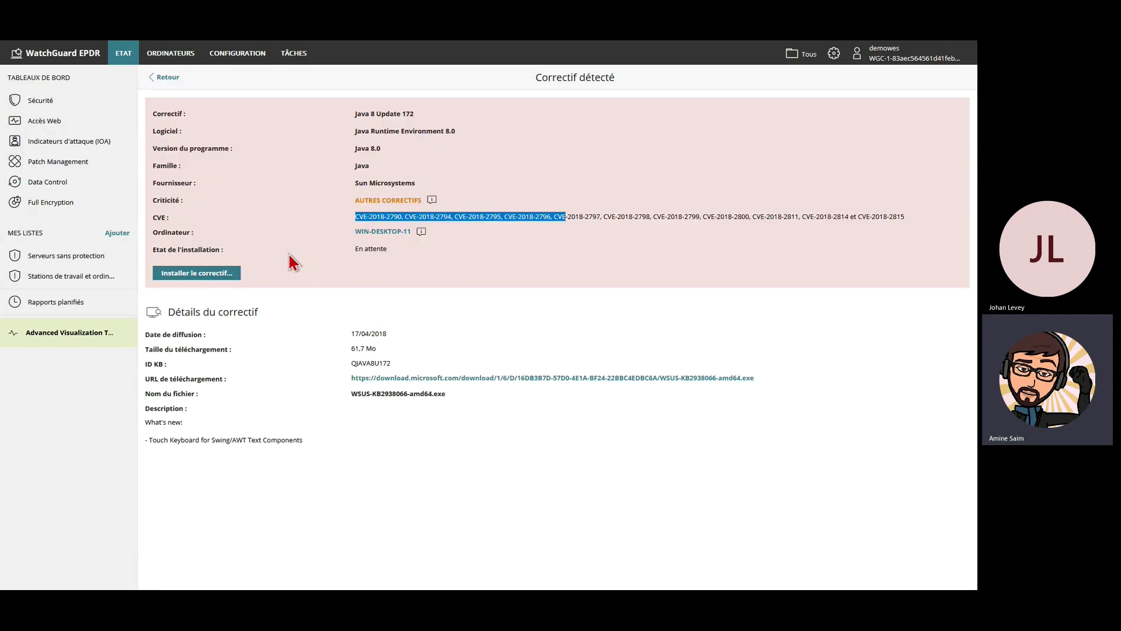
View the installation options for the Java 8 Update 172 patch, cancel them, and look through the available patches list again.
{"action": "left_click", "coordinate": [210, 279]}
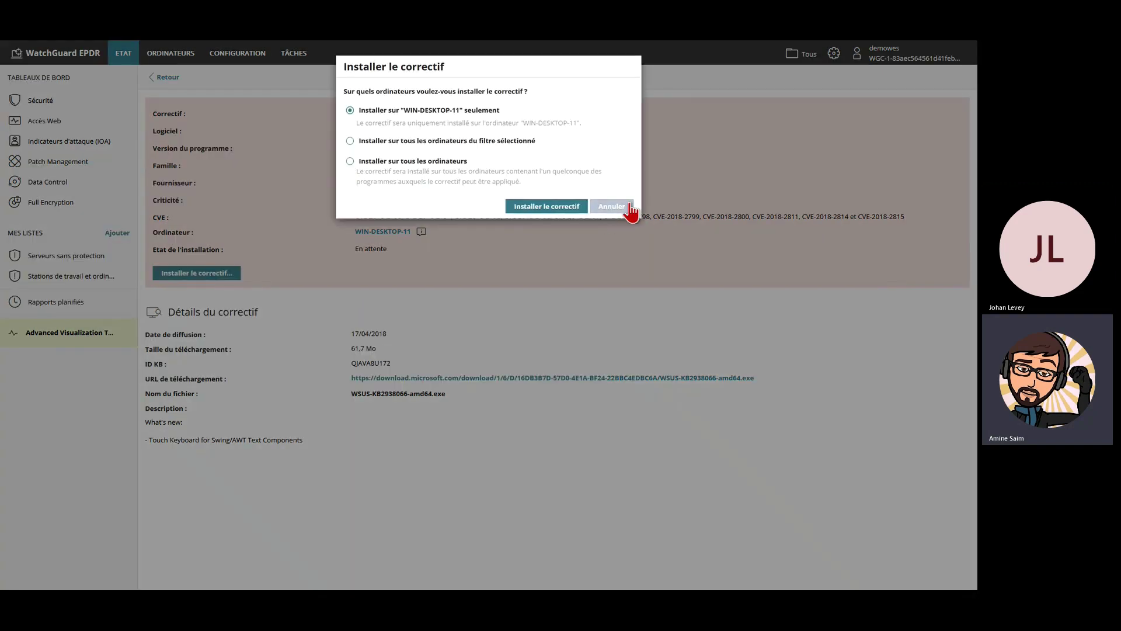
{"action": "left_click", "coordinate": [613, 205]}
{"action": "left_click", "coordinate": [164, 77]}
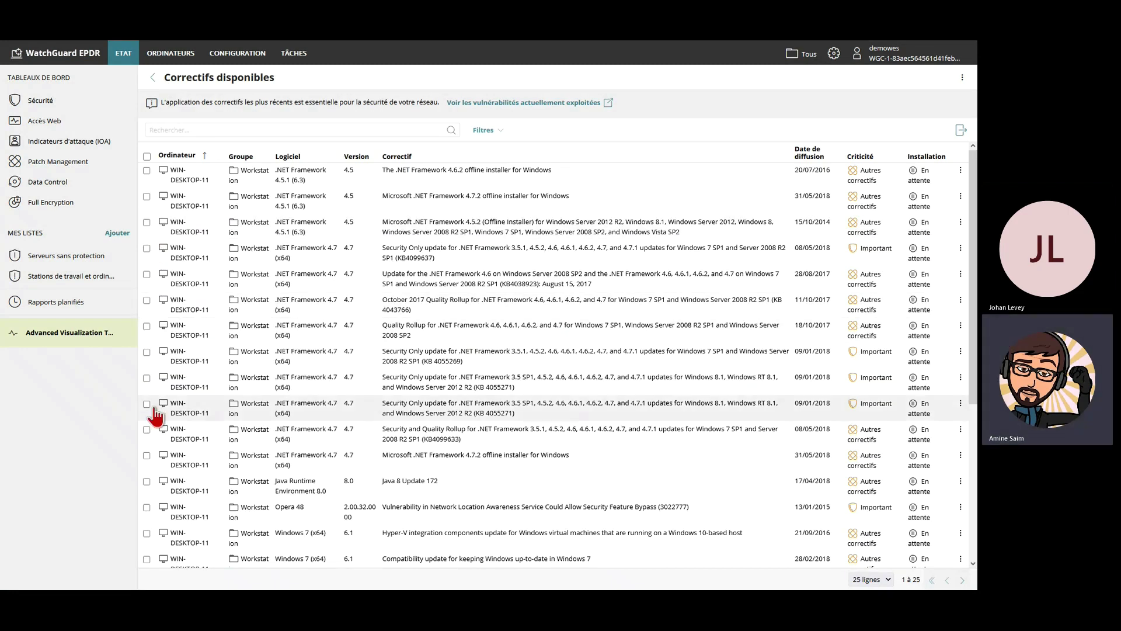
{"action": "scroll", "coordinate": [245, 409], "scroll_direction": "down", "scroll_amount": 2}
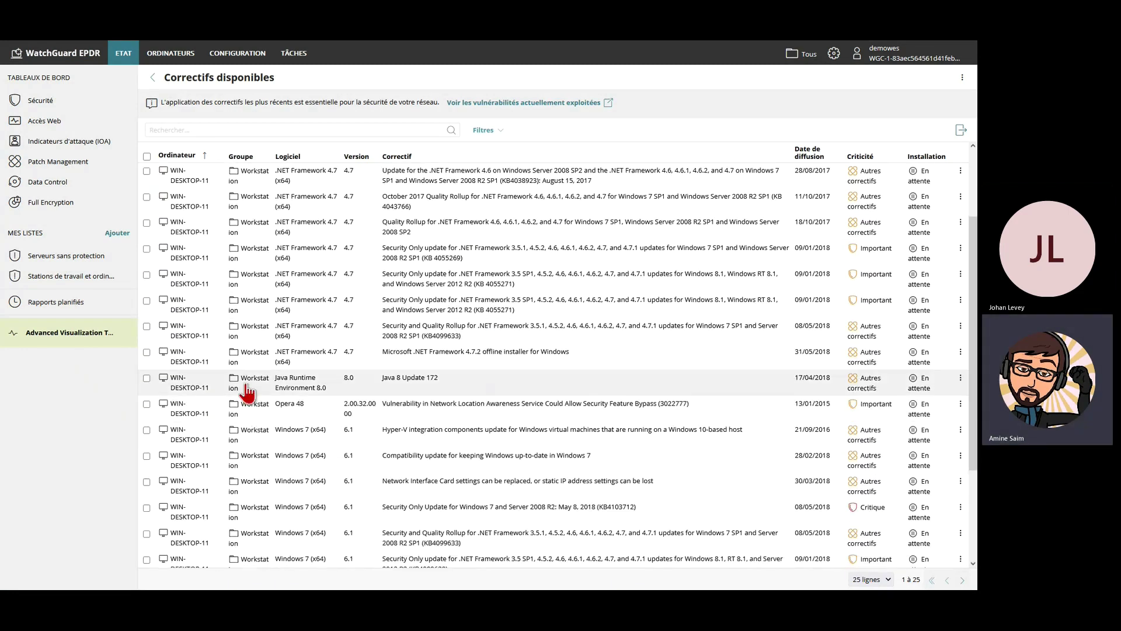
{"action": "scroll", "coordinate": [263, 376], "scroll_direction": "up", "scroll_amount": 2}
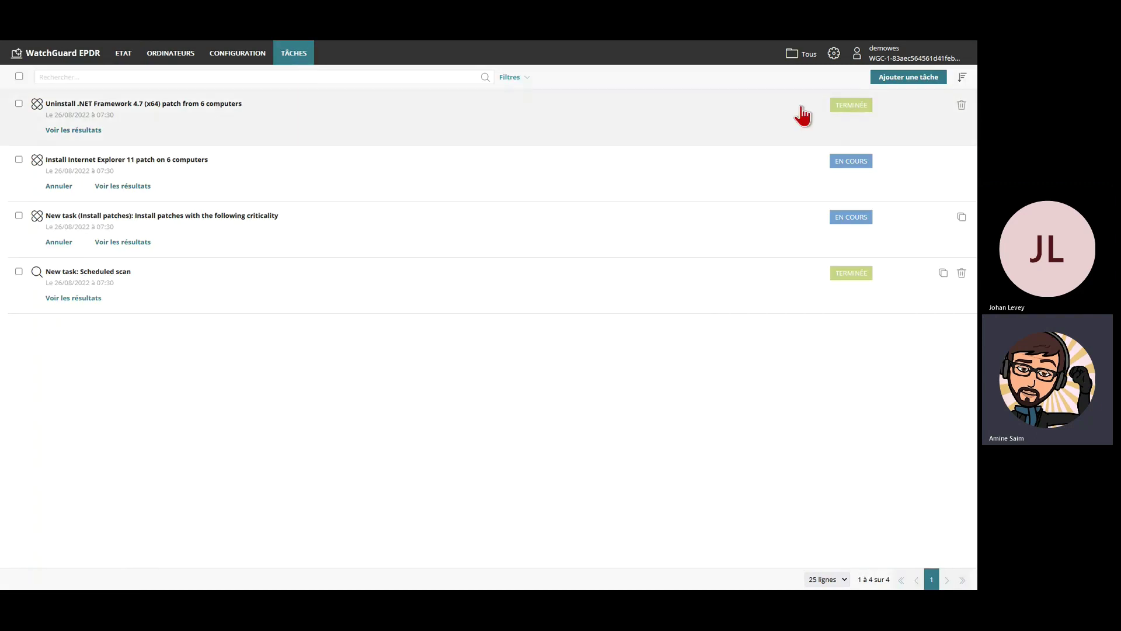
Review the criticality, product and restart settings of a new patch installation task, cancel it, and return to the Patch Management dashboard.
{"action": "left_click", "coordinate": [902, 78]}
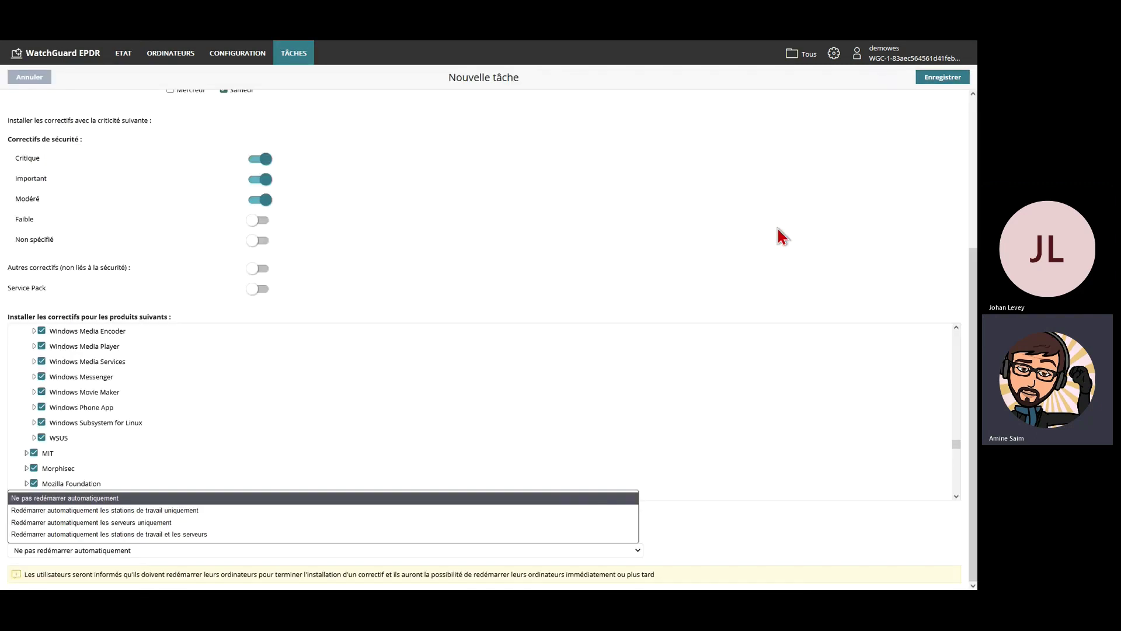
{"action": "left_click", "coordinate": [26, 77]}
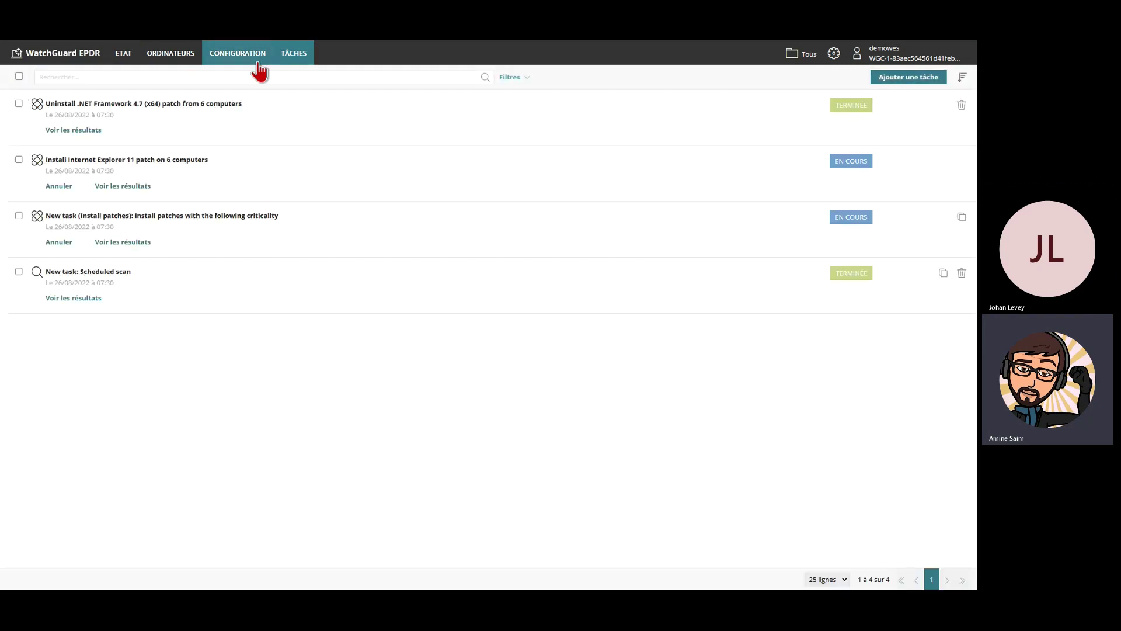
{"action": "left_click", "coordinate": [119, 62]}
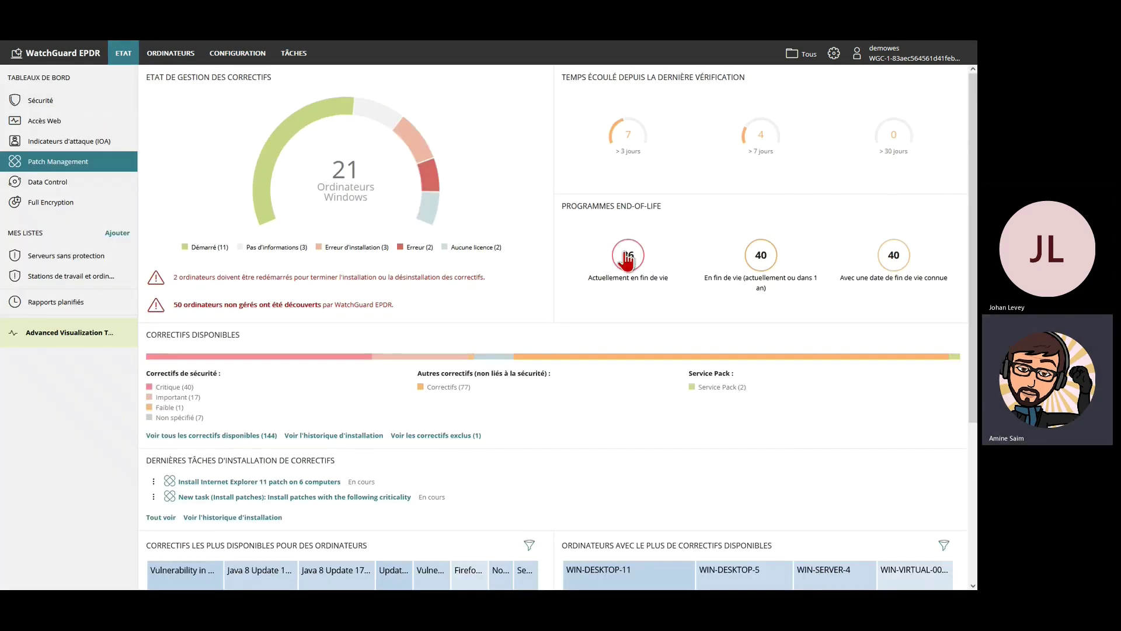
Review the Full Encryption dashboard, and open the Data Control dashboard.
{"action": "left_click", "coordinate": [40, 100]}
{"action": "left_click", "coordinate": [47, 204]}
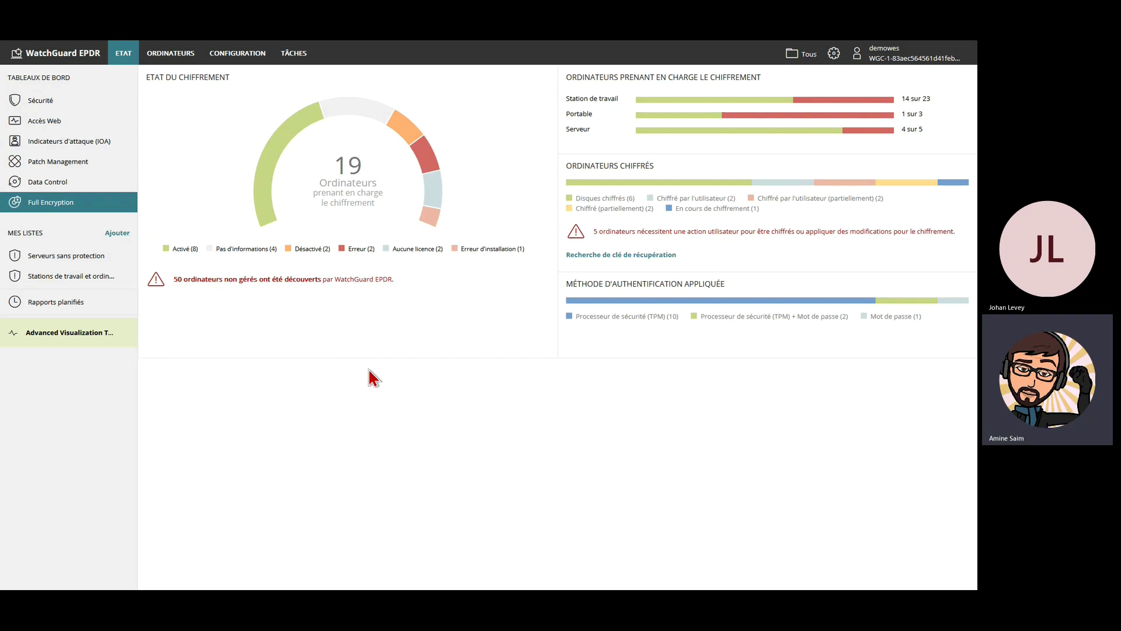
{"action": "left_click", "coordinate": [40, 100]}
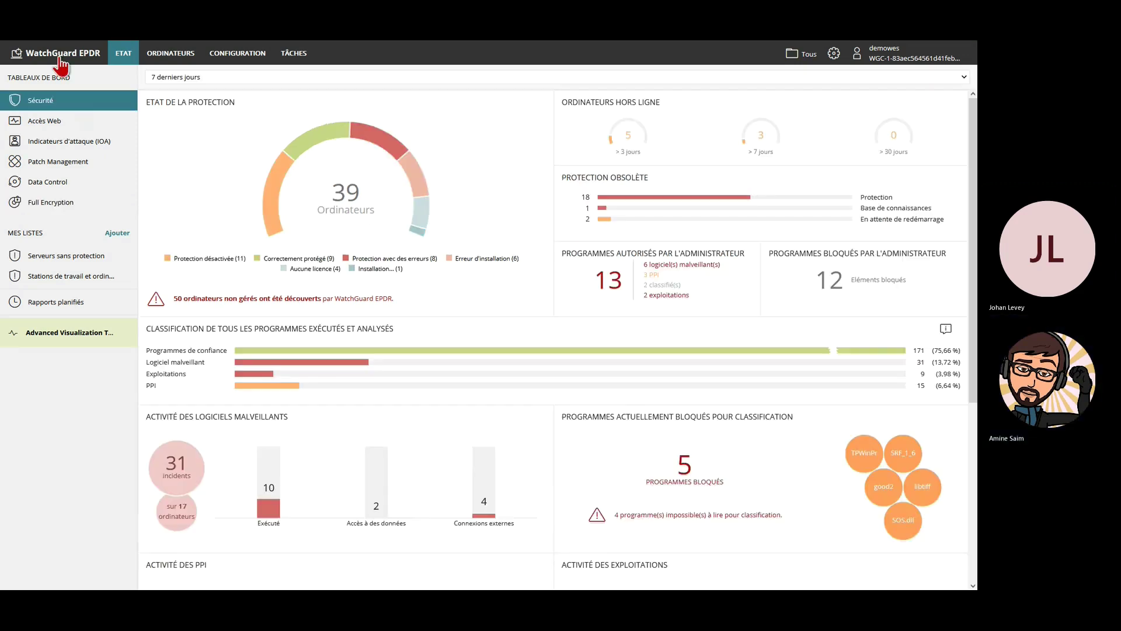
{"action": "left_click", "coordinate": [59, 188]}
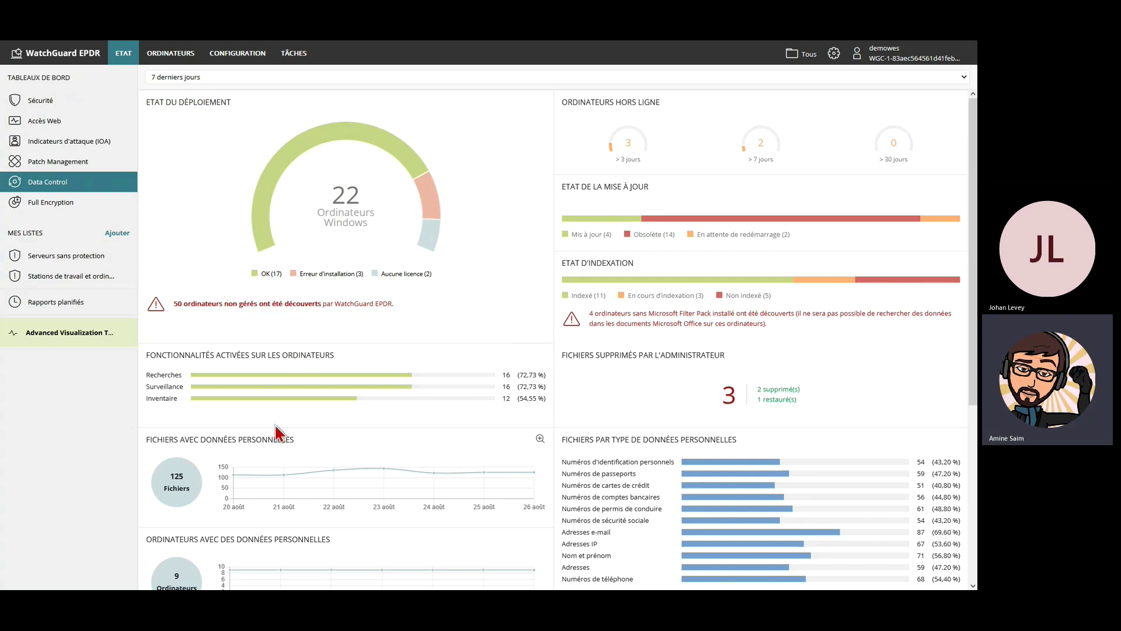
Open the list of files with personal data, and examine the name and path of Billing 0304 2015.pdf.
{"action": "left_click", "coordinate": [181, 485]}
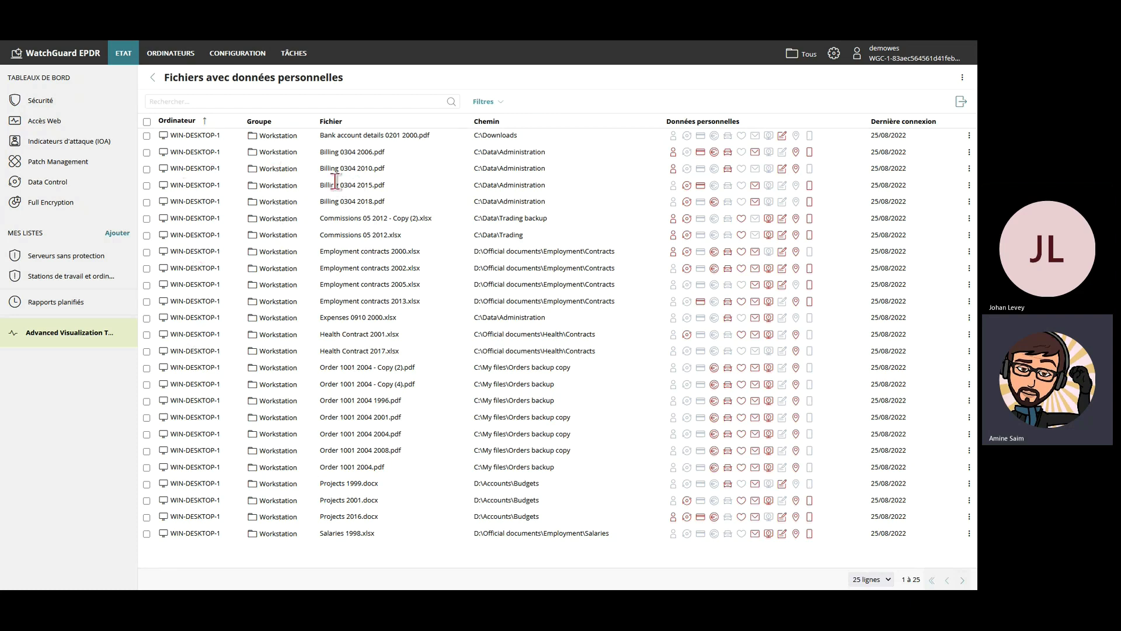
{"action": "left_click_drag", "start_coordinate": [321, 185], "coordinate": [376, 190]}
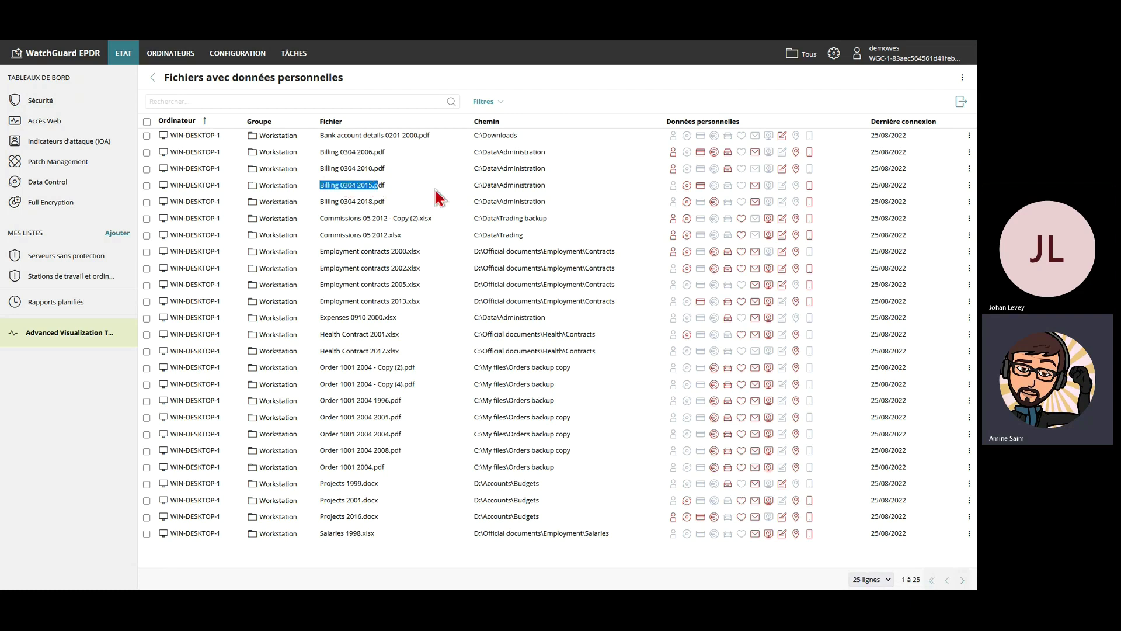
{"action": "left_click_drag", "start_coordinate": [474, 186], "coordinate": [542, 187]}
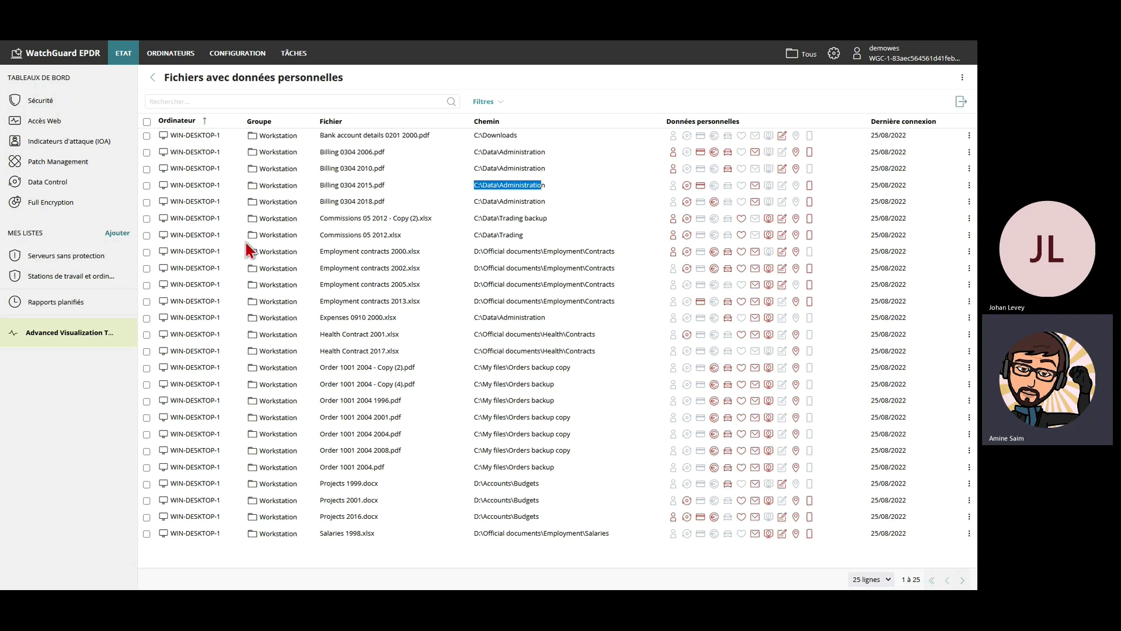
Select Employment contracts 2002.xlsx, Employment contracts 2013.xlsx and Expenses 0910 2000.xlsx, and return to the Data Control dashboard without deleting them.
{"action": "left_click", "coordinate": [147, 268]}
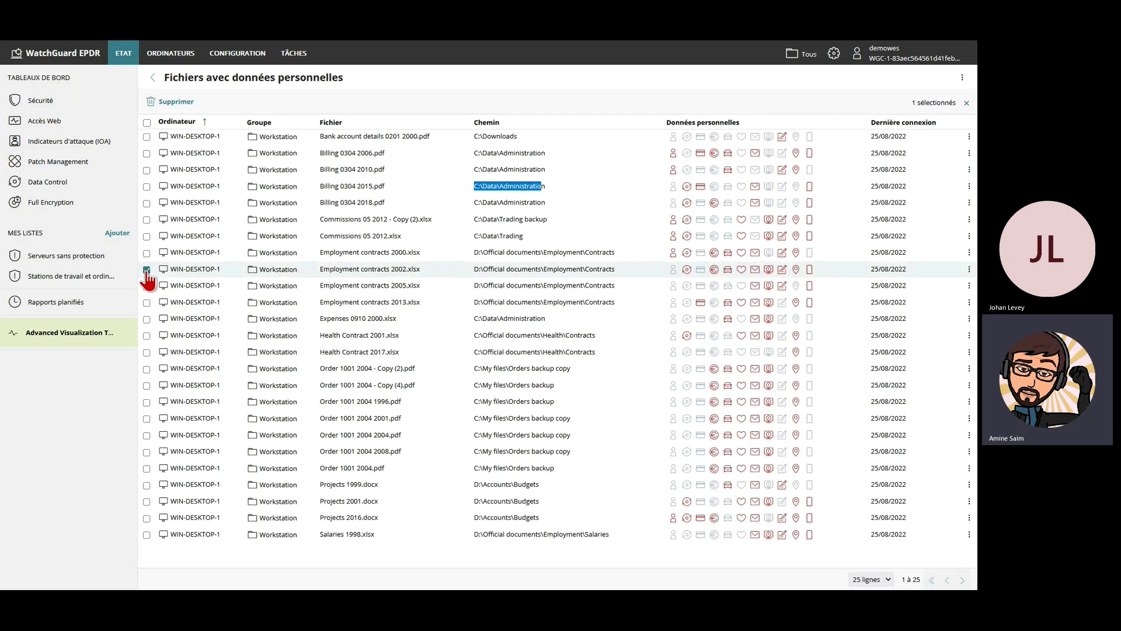
{"action": "left_click", "coordinate": [147, 301]}
{"action": "left_click", "coordinate": [147, 318]}
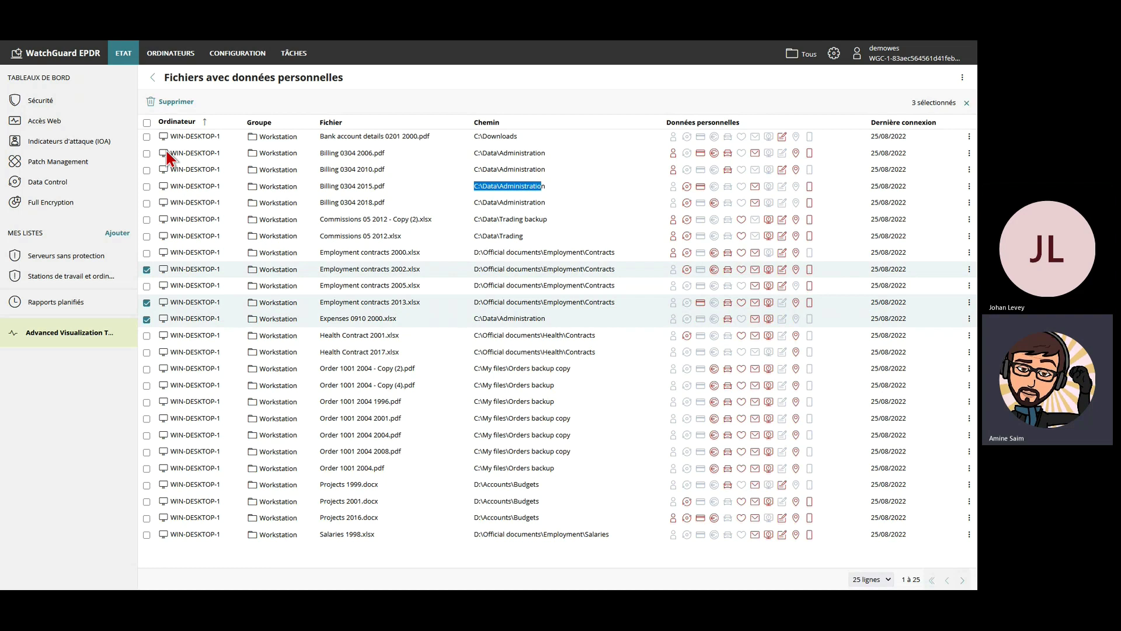
{"action": "left_click", "coordinate": [153, 78]}
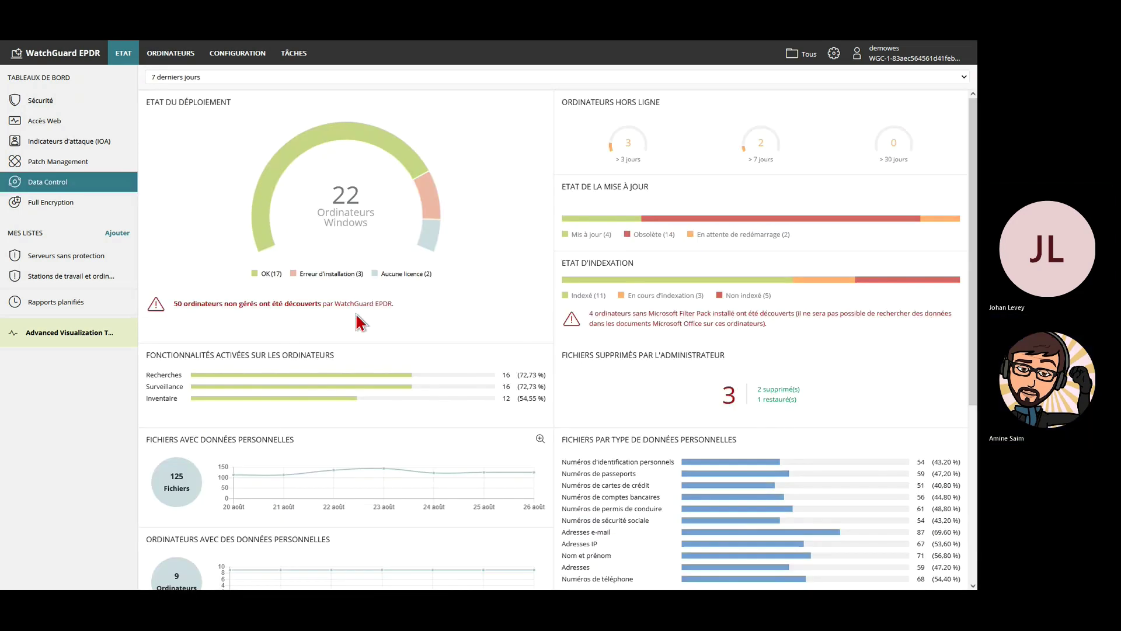
Open the saved Data Control search for one person's records, and highlight the person's name in the results title.
{"action": "scroll", "coordinate": [353, 363], "scroll_direction": "down", "scroll_amount": 5}
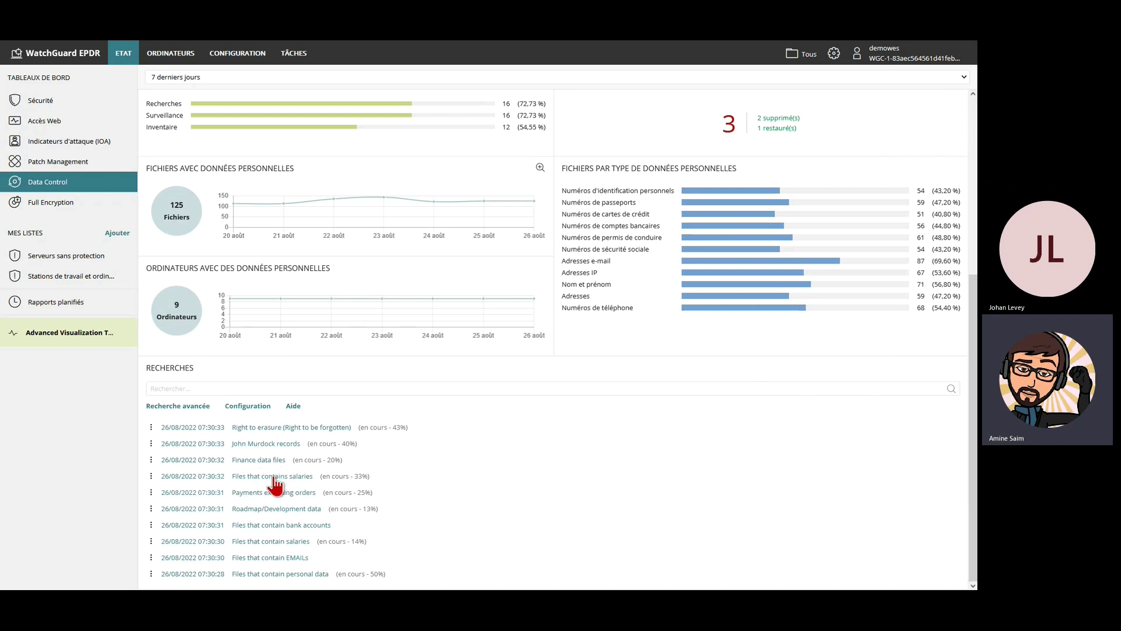
{"action": "left_click", "coordinate": [256, 445]}
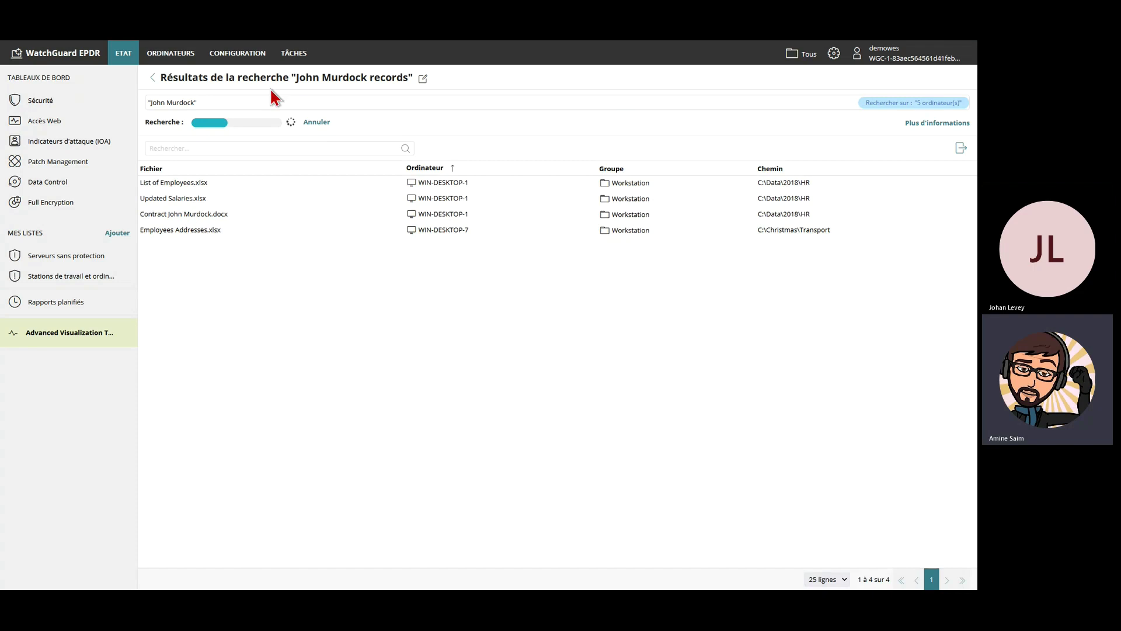
{"action": "left_click_drag", "start_coordinate": [293, 78], "coordinate": [365, 78]}
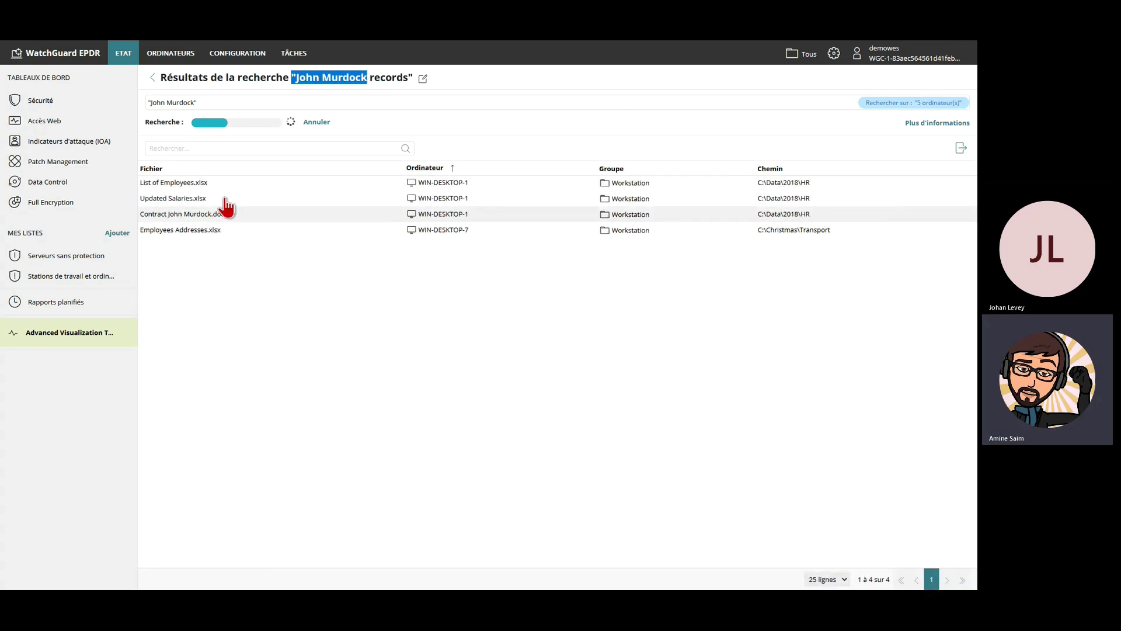
Locate the Advanced Visualization Tool entry in WatchGuard EPDR, and switch to the tool's Data search page.
{"action": "key", "text": "alt+Tab"}
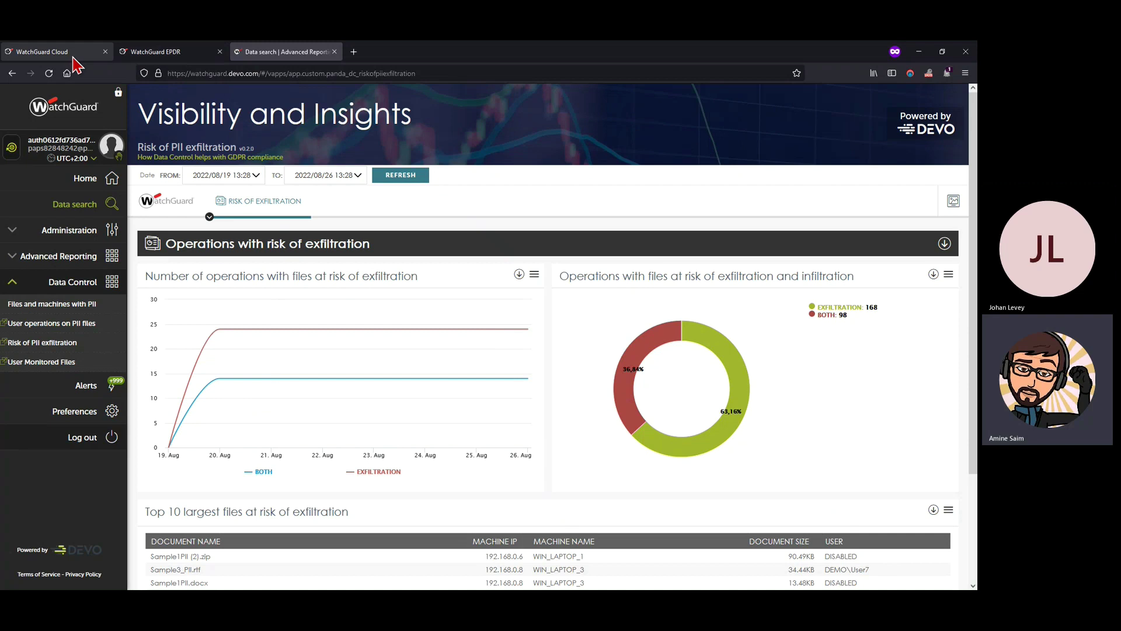
{"action": "left_click", "coordinate": [125, 56]}
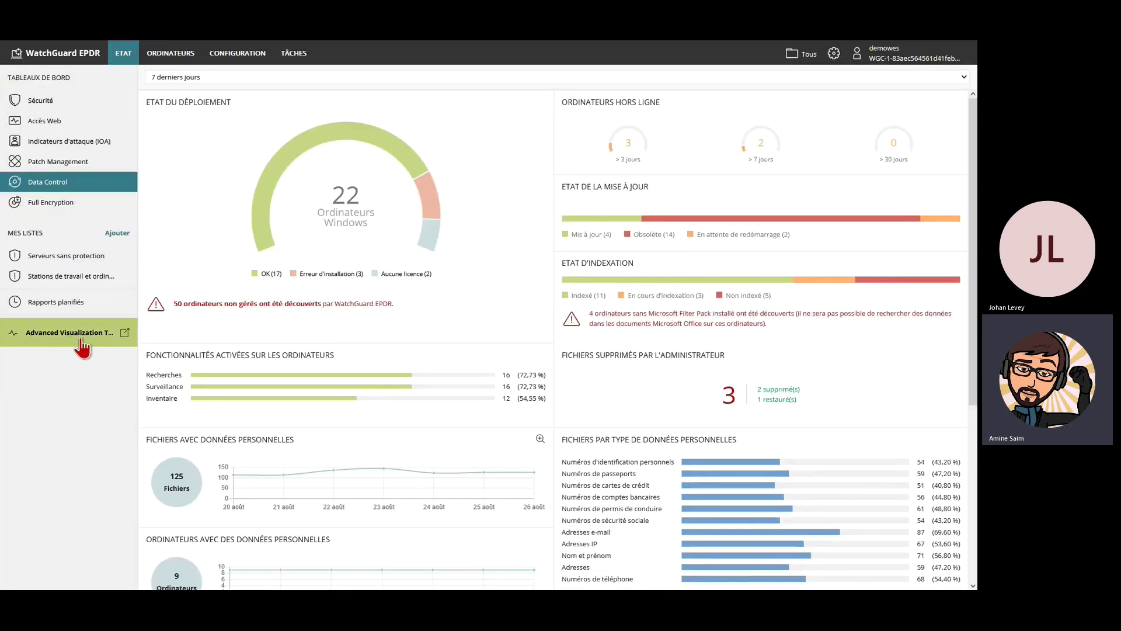
{"action": "left_click", "coordinate": [270, 52]}
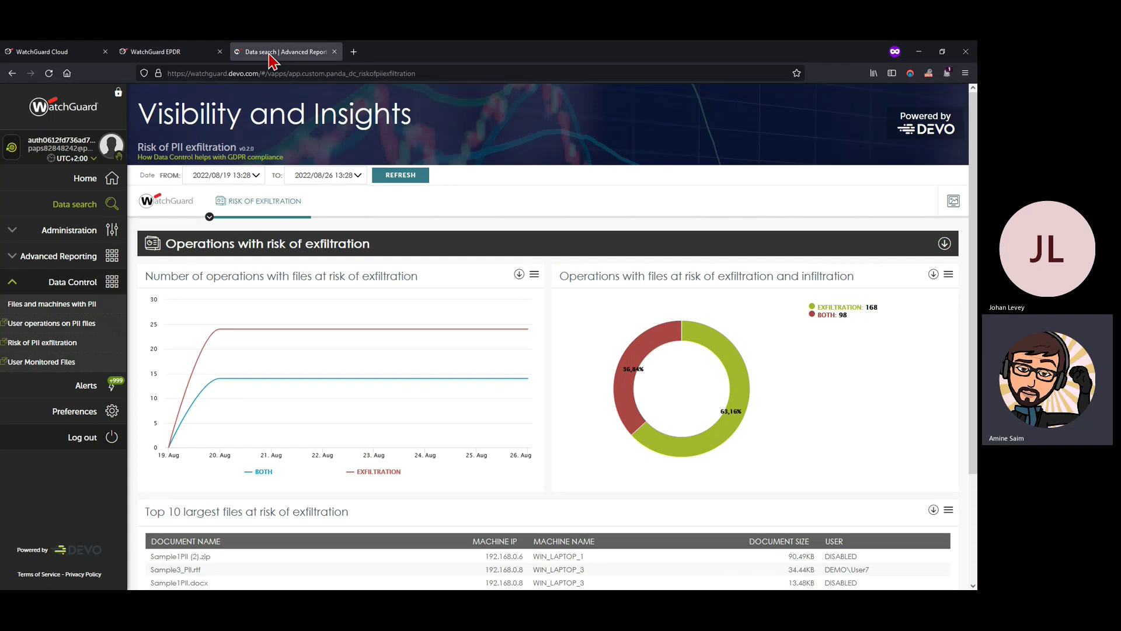
Collapse the Data Control section, and open the Security Incidents report under Advanced Reporting.
{"action": "left_click", "coordinate": [12, 218]}
{"action": "left_click", "coordinate": [15, 299]}
{"action": "left_click", "coordinate": [11, 238]}
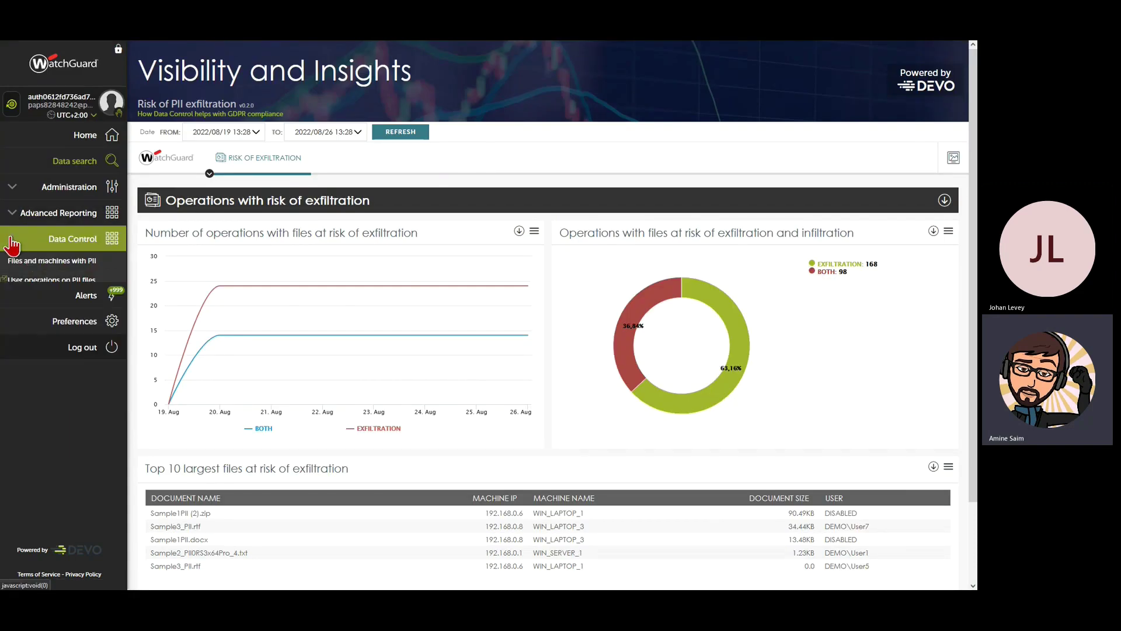
{"action": "left_click", "coordinate": [17, 217]}
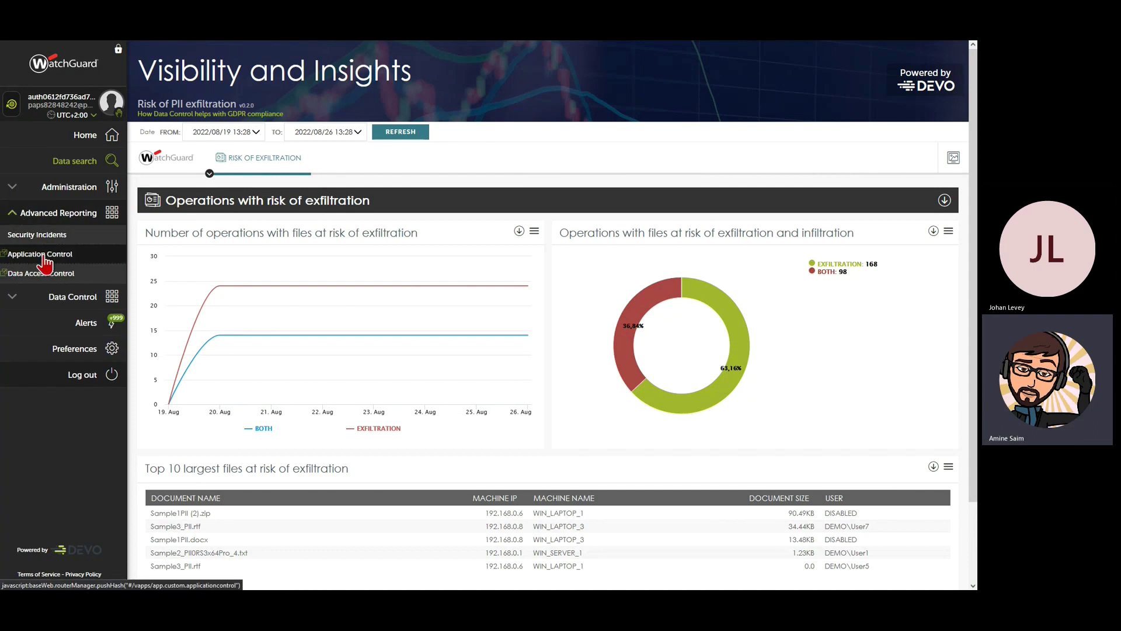
{"action": "left_click", "coordinate": [37, 237]}
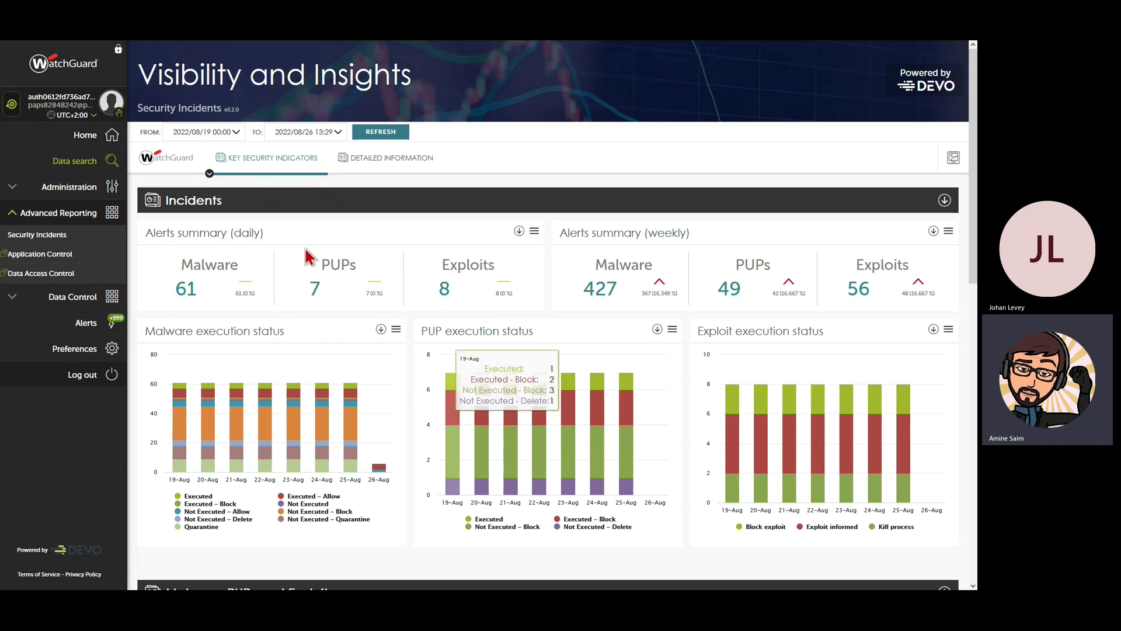
Open the Application Control report under Advanced Reporting, and review the remote access applications in Special Applications & Tools.
{"action": "left_click", "coordinate": [120, 213]}
{"action": "left_click", "coordinate": [50, 216]}
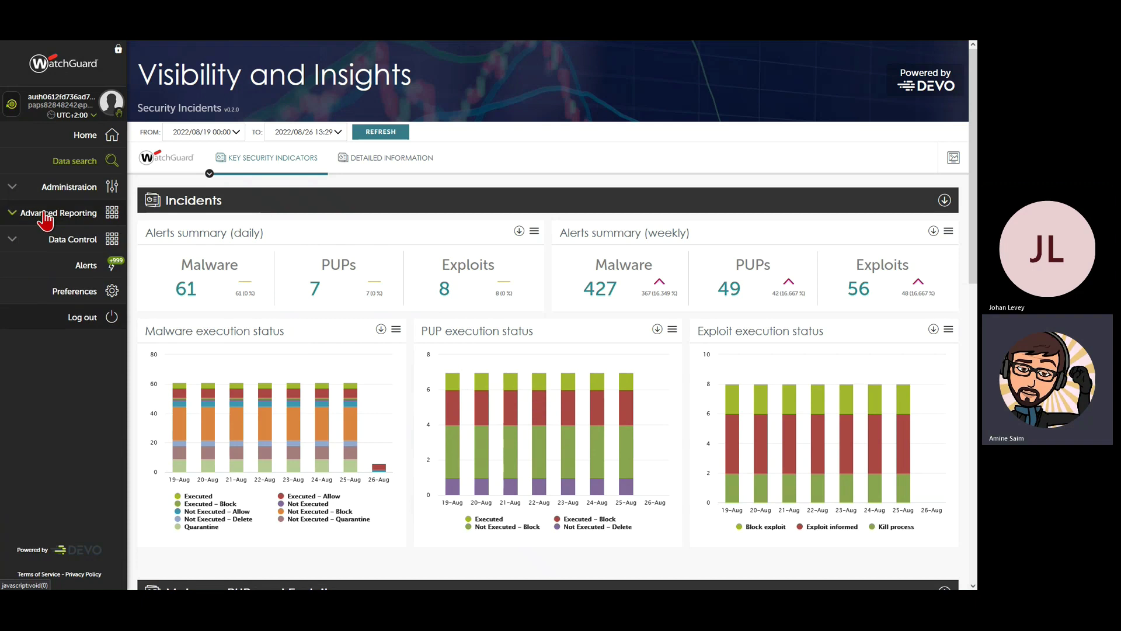
{"action": "left_click", "coordinate": [36, 254]}
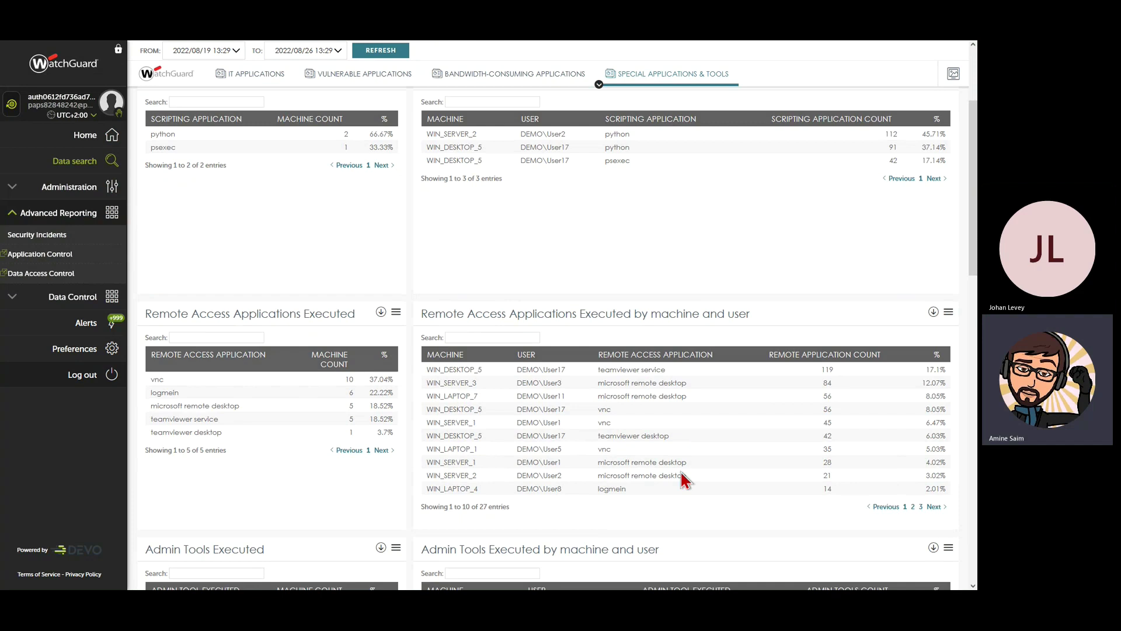
{"action": "left_click", "coordinate": [58, 212]}
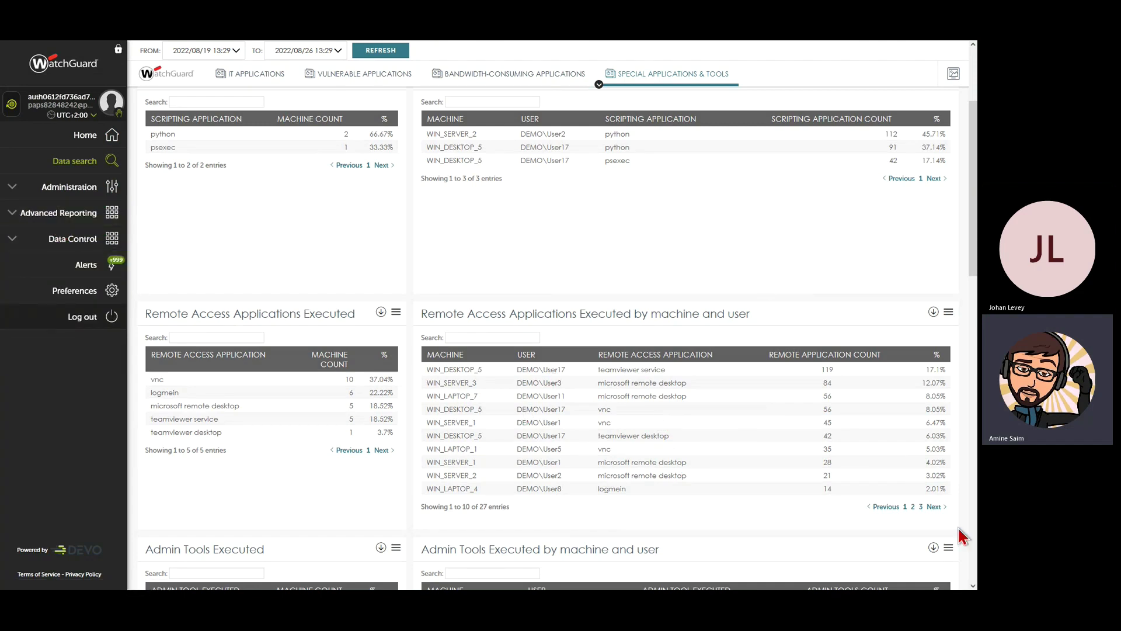
Open the query behind Remote Access Applications Executed by machine and user, and filter it to WIN_LAPTOP_2, WIN_LAPTOP_7, WIN_SERVER_1 or WIN_LAPTOP_1.
{"action": "left_click", "coordinate": [948, 312]}
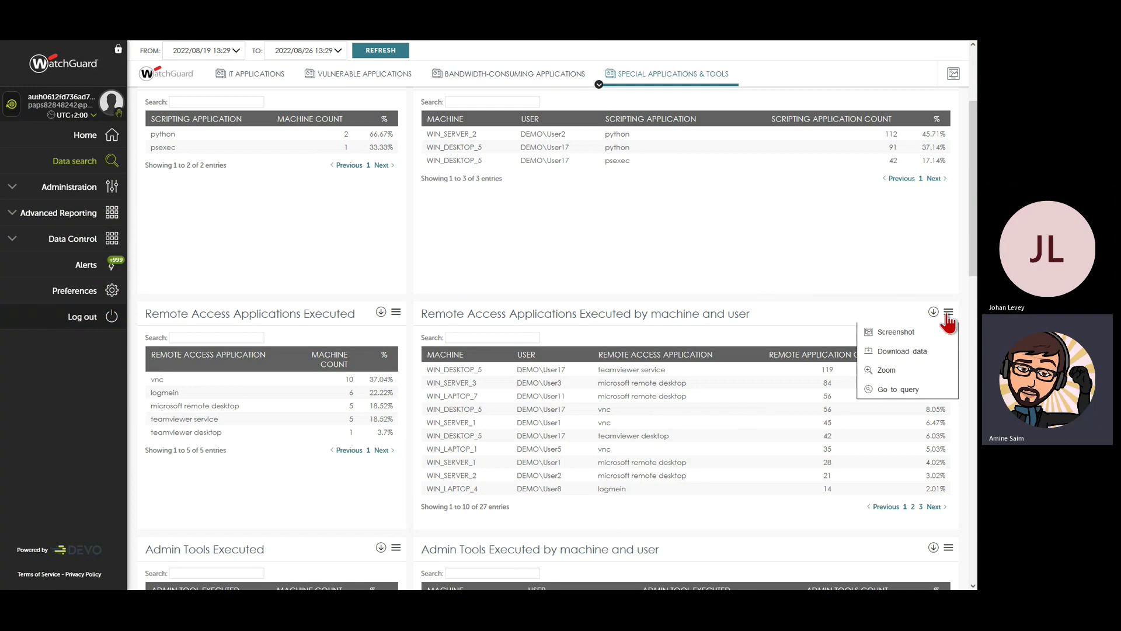
{"action": "left_click", "coordinate": [905, 400]}
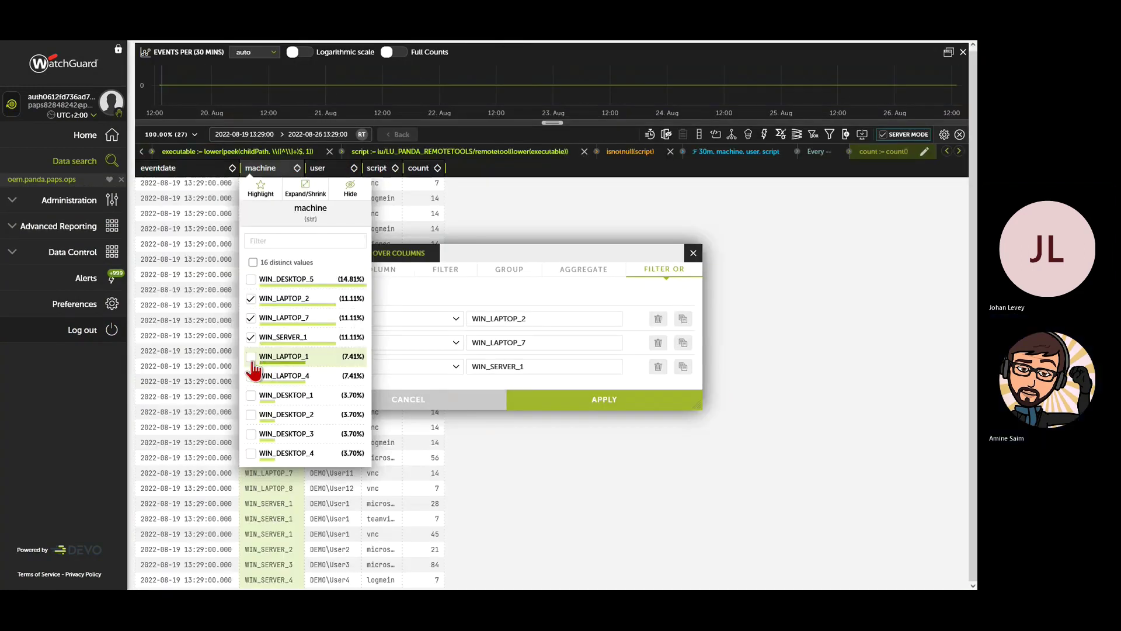
{"action": "left_click", "coordinate": [251, 356]}
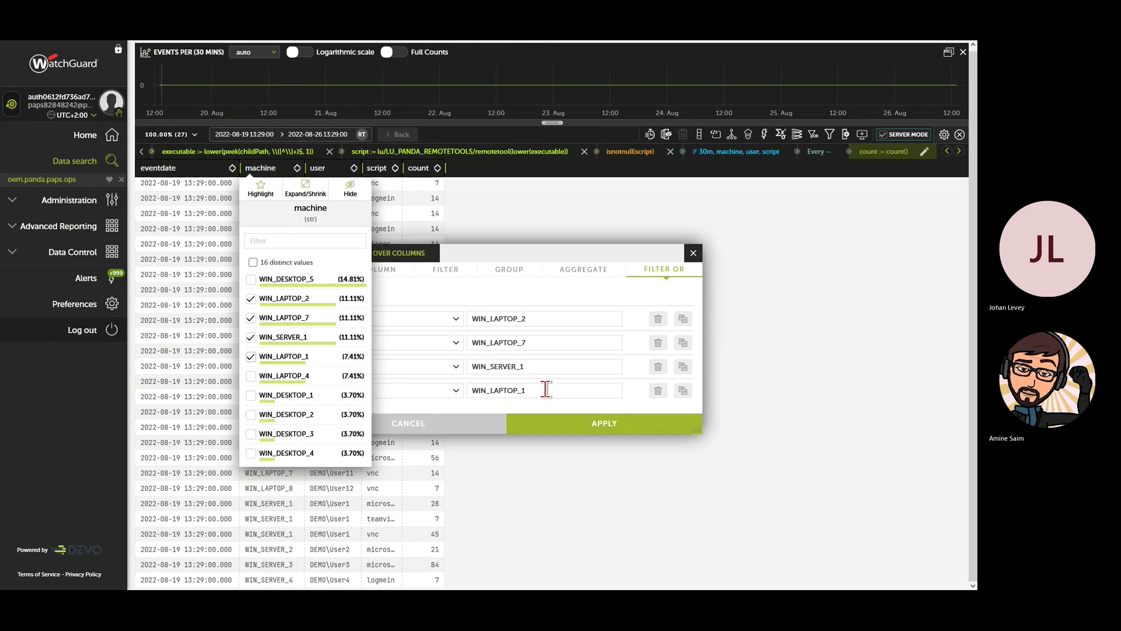
{"action": "left_click", "coordinate": [642, 432]}
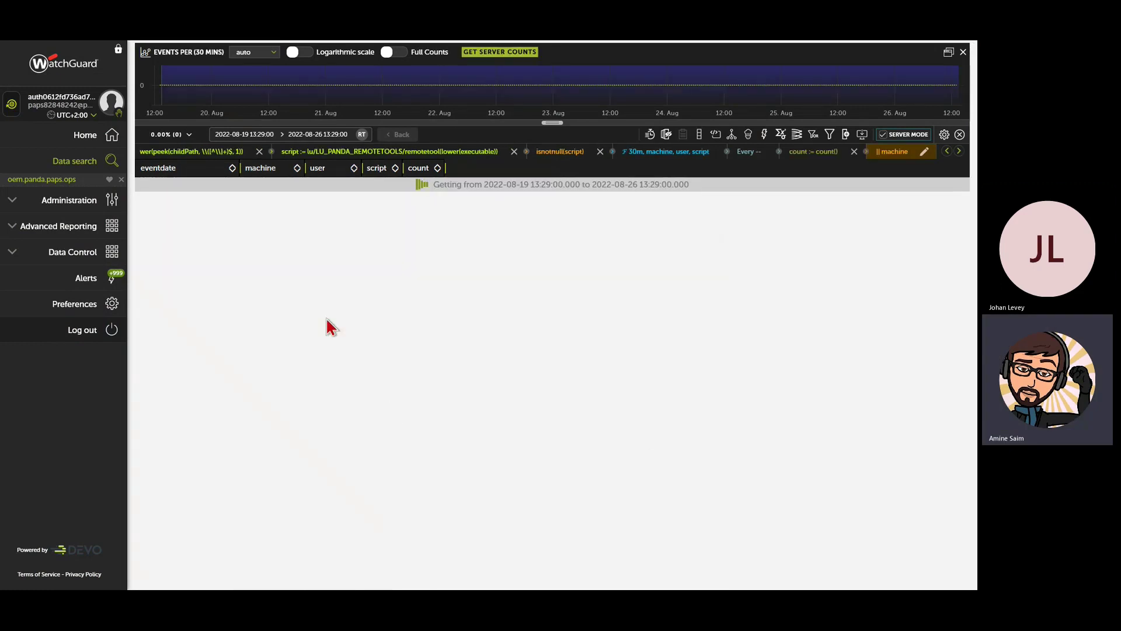